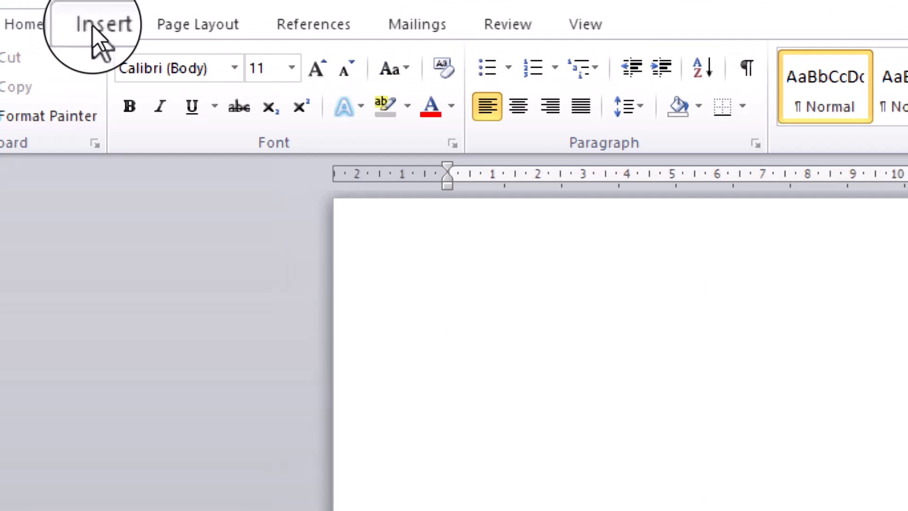
Insert the picture img1 from the Pictures folder into the blank document.
{"action": "left_click", "coordinate": [94, 26]}
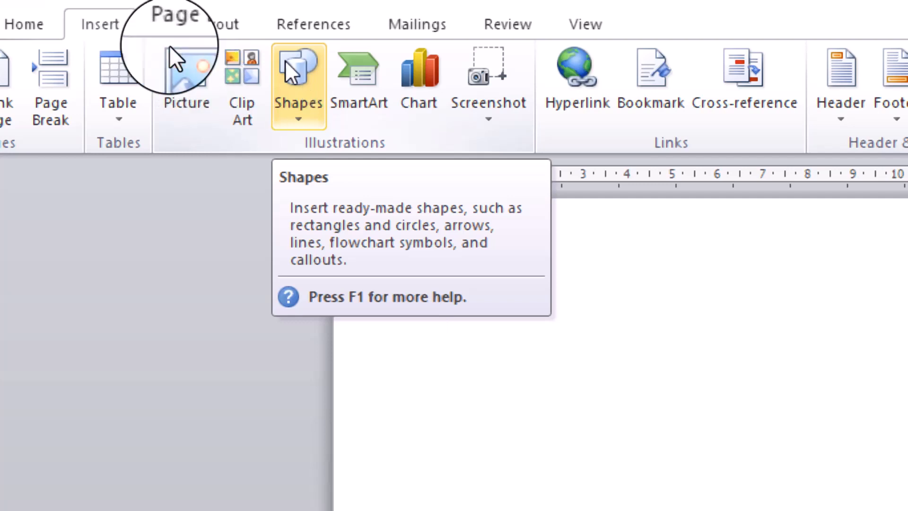
{"action": "left_click", "coordinate": [197, 88]}
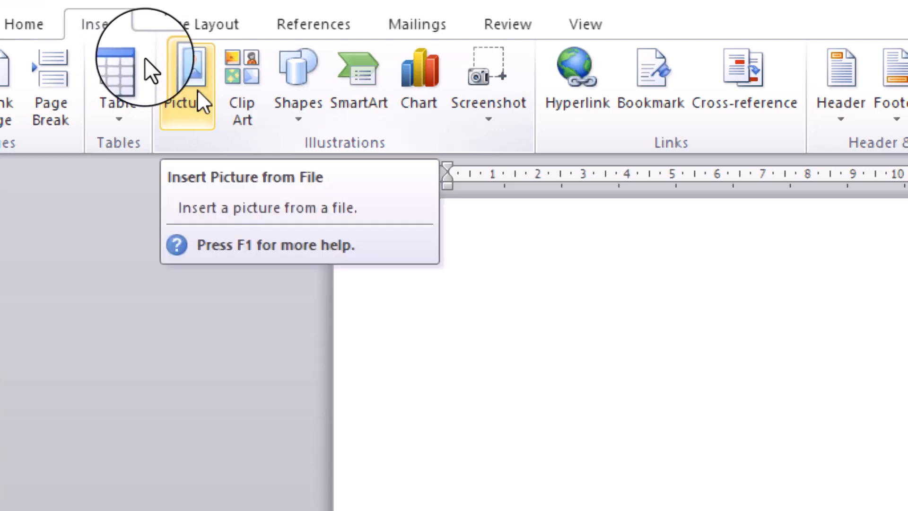
{"action": "left_click", "coordinate": [201, 97]}
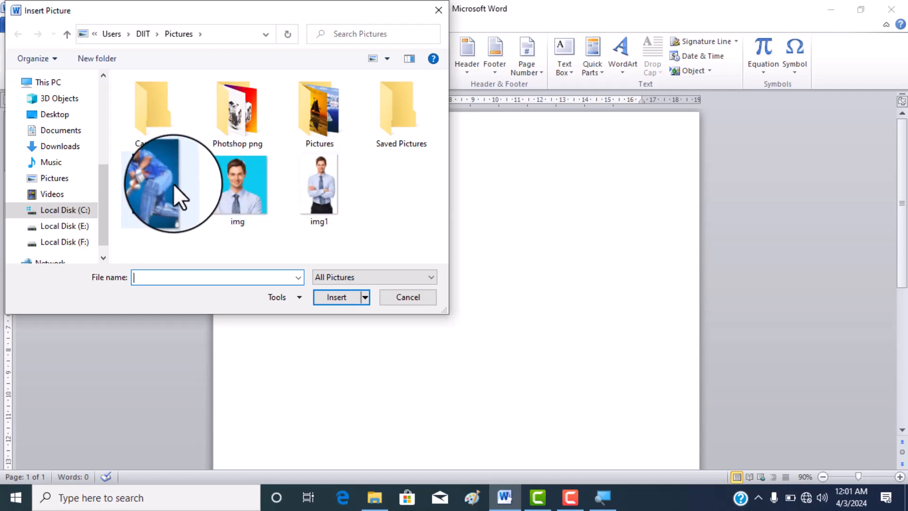
{"action": "left_click", "coordinate": [328, 178]}
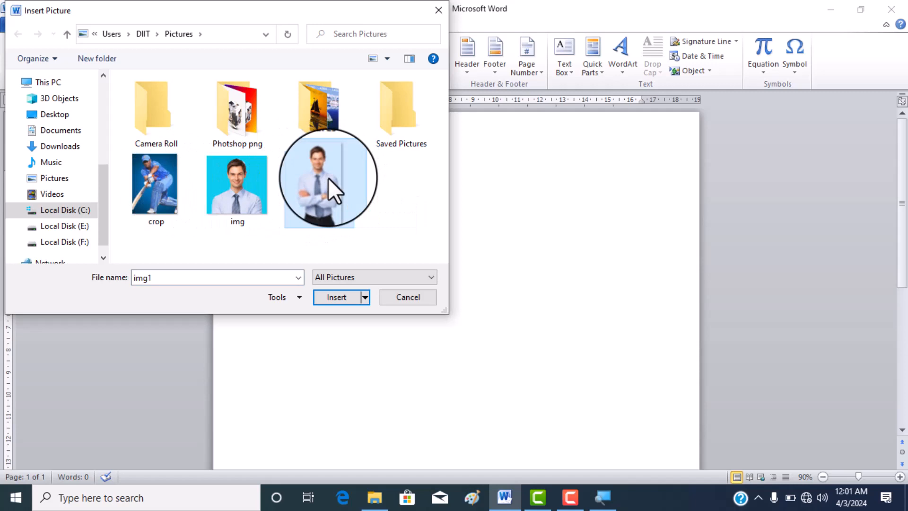
{"action": "left_click", "coordinate": [344, 297]}
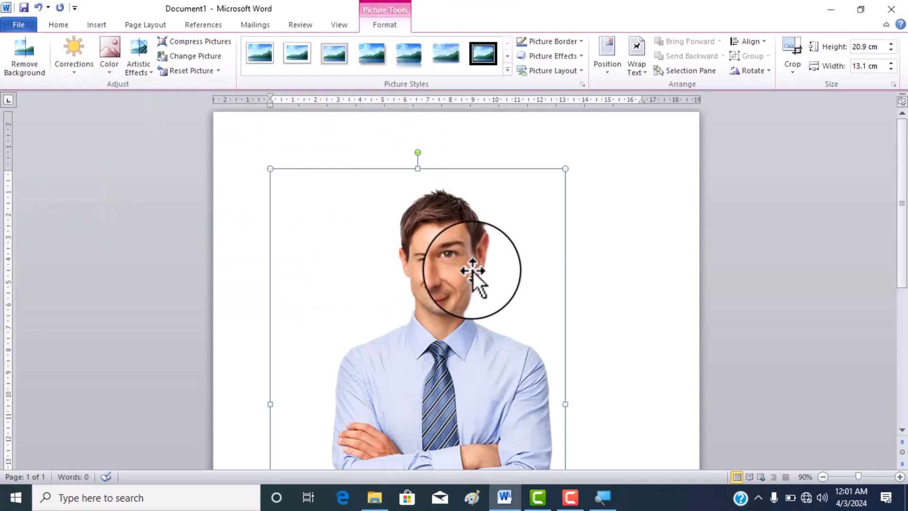
{"action": "left_click_drag", "start_coordinate": [473, 271], "coordinate": [530, 275]}
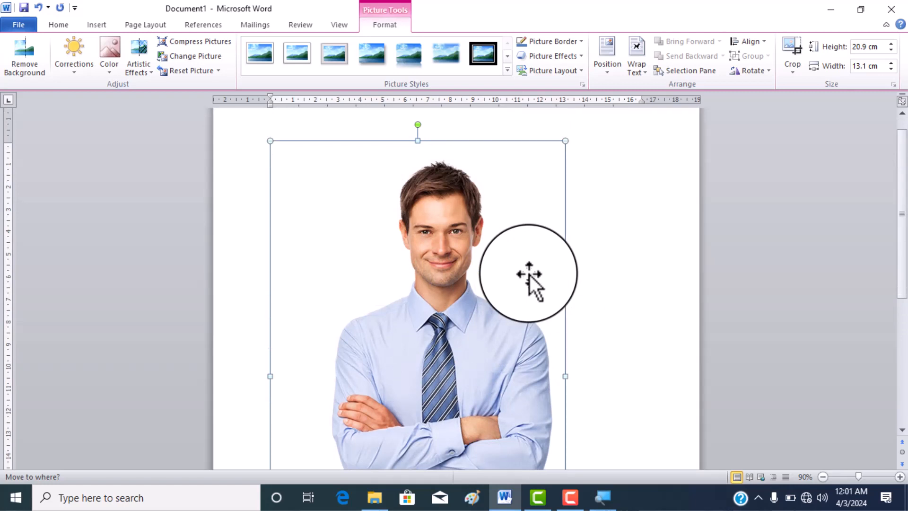
{"action": "left_click_drag", "start_coordinate": [530, 275], "coordinate": [470, 245]}
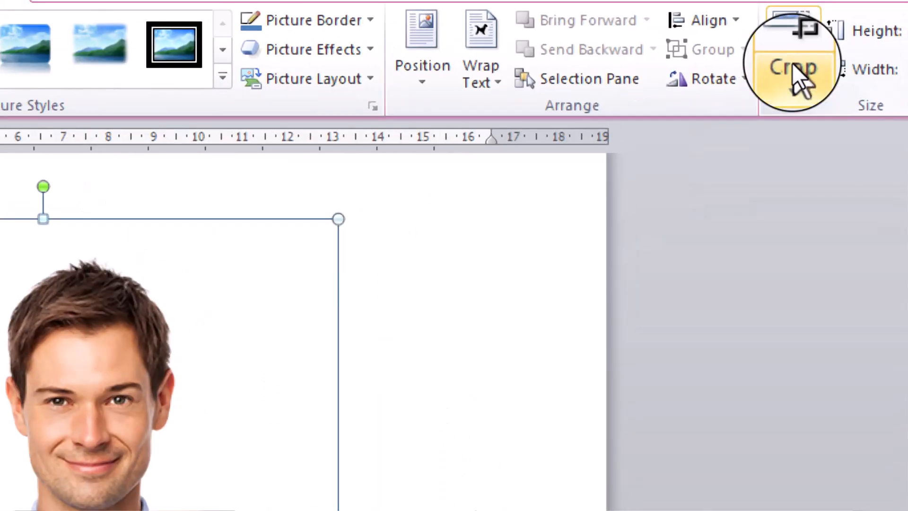
Crop away the lower part of the inserted picture up to the man's chest, leaving a height of about 11.55 cm.
{"action": "left_click", "coordinate": [798, 67]}
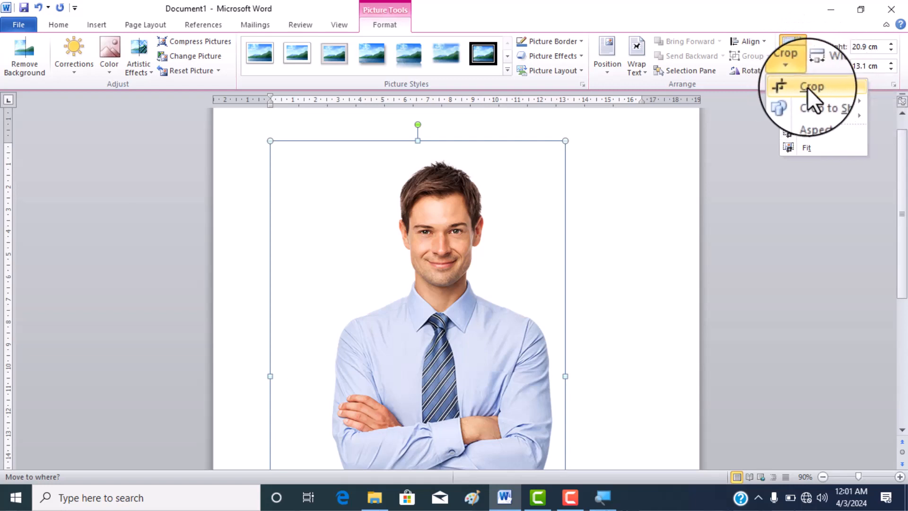
{"action": "left_click", "coordinate": [808, 87]}
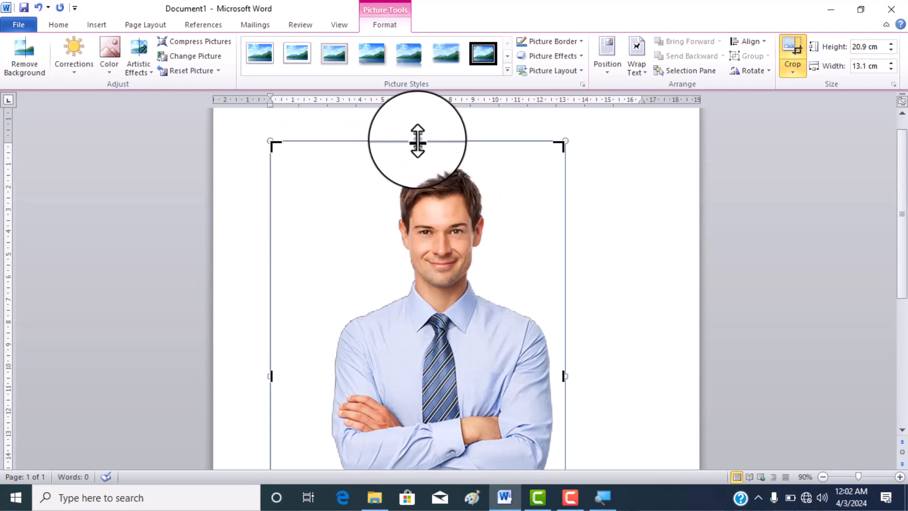
{"action": "left_click_drag", "start_coordinate": [418, 141], "coordinate": [418, 160]}
{"action": "scroll", "coordinate": [447, 240], "scroll_direction": "down", "scroll_amount": 1}
{"action": "scroll", "coordinate": [447, 240], "scroll_direction": "down", "scroll_amount": 8}
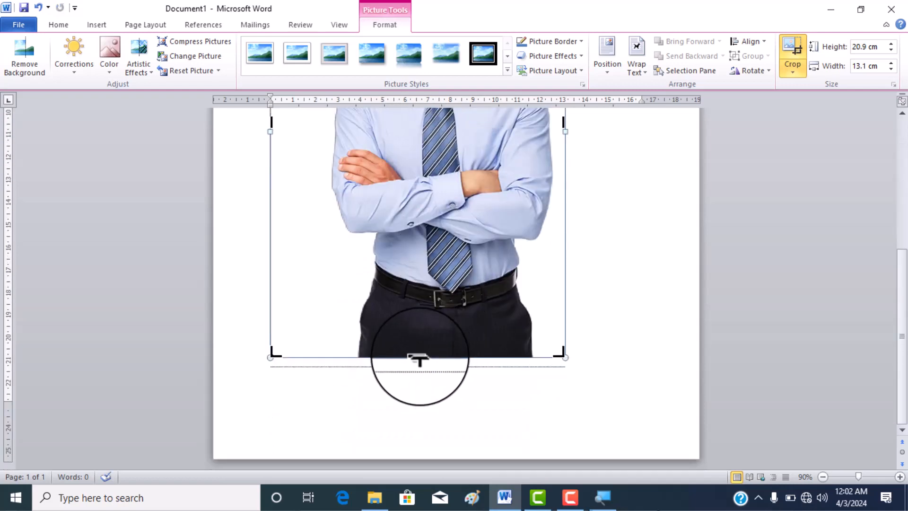
{"action": "left_click_drag", "start_coordinate": [418, 358], "coordinate": [405, 157]}
{"action": "scroll", "coordinate": [425, 179], "scroll_direction": "up", "scroll_amount": 6}
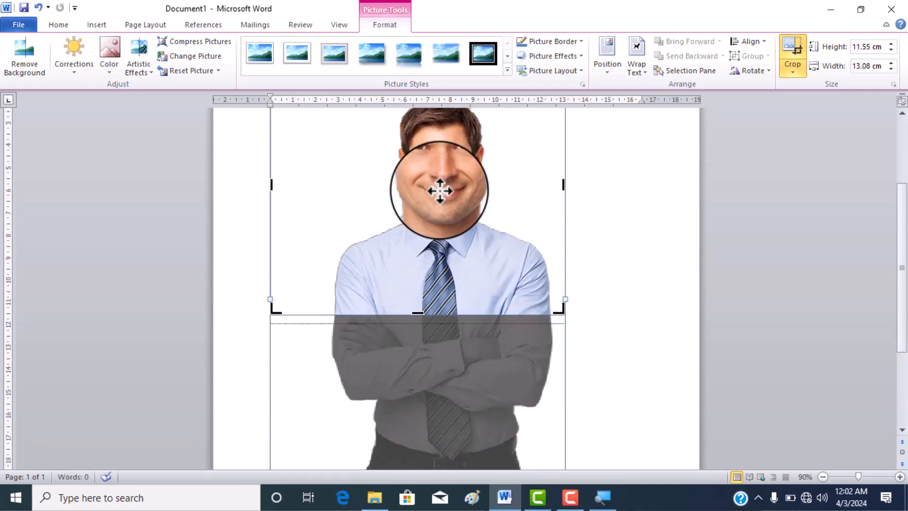
Crop both sides of the picture close to the shoulders, leaving a width of about 9.63 cm.
{"action": "scroll", "coordinate": [440, 191], "scroll_direction": "up", "scroll_amount": 3}
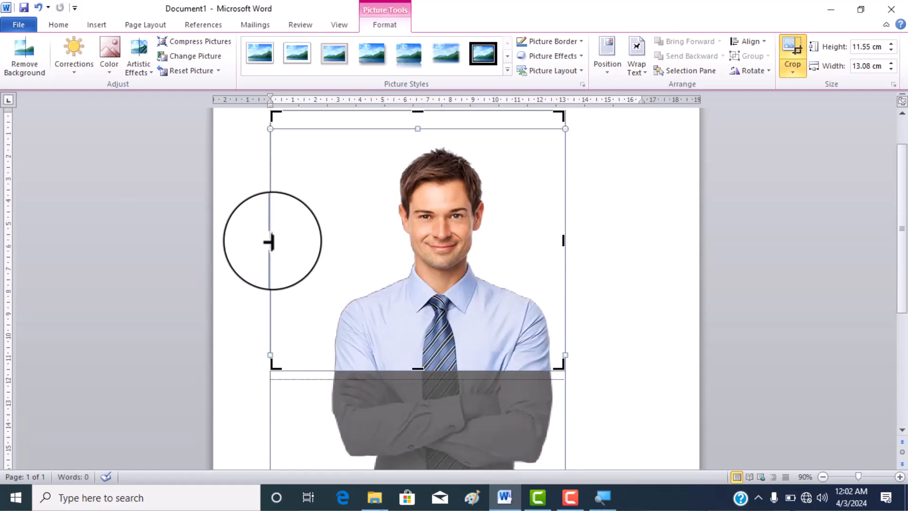
{"action": "left_click_drag", "start_coordinate": [271, 240], "coordinate": [335, 248]}
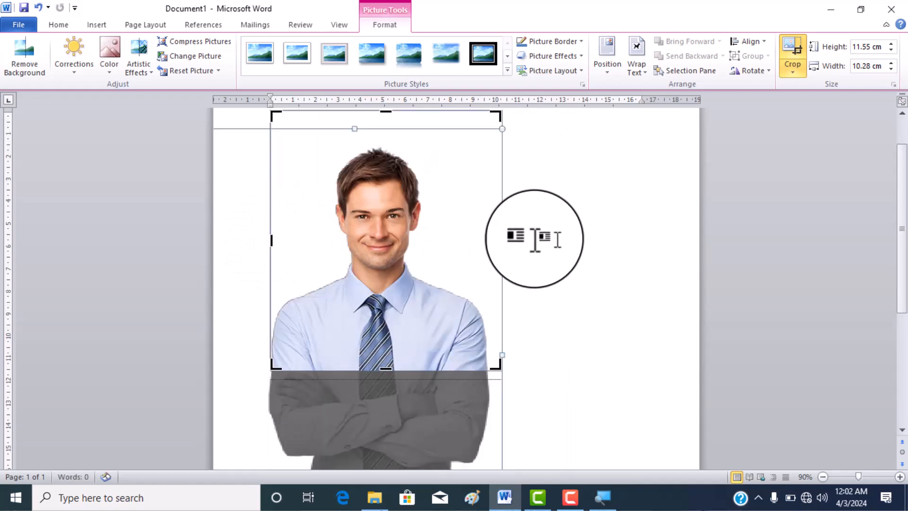
{"action": "left_click_drag", "start_coordinate": [497, 241], "coordinate": [486, 241]}
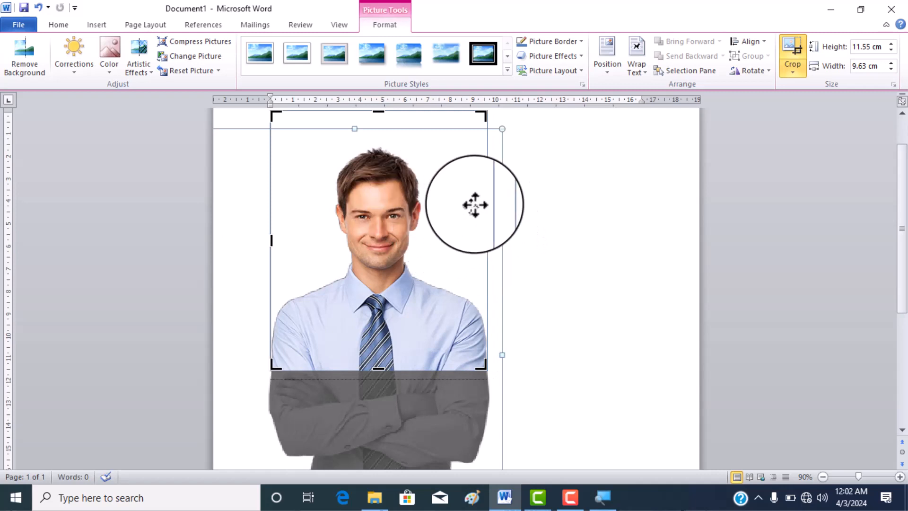
Crop the empty space above the man's hair to leave a height of about 9.98 cm, and apply the crop.
{"action": "scroll", "coordinate": [436, 217], "scroll_direction": "up", "scroll_amount": 1}
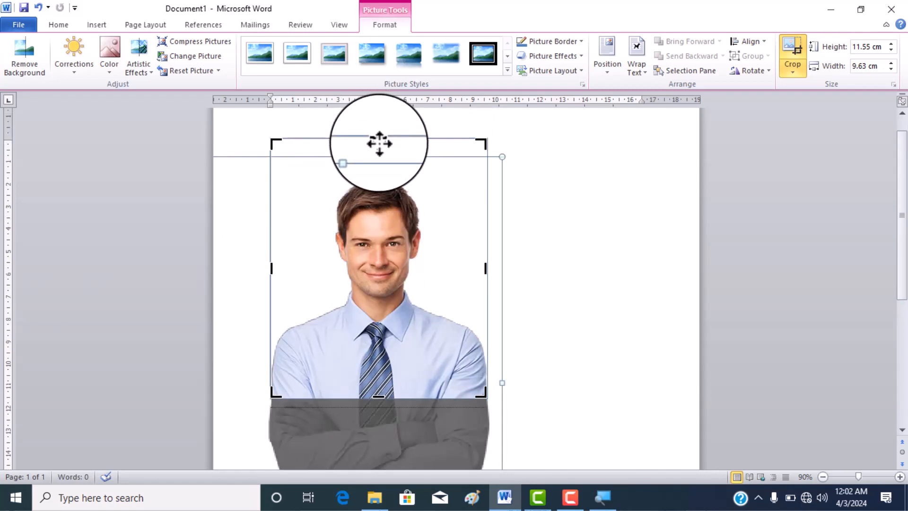
{"action": "left_click_drag", "start_coordinate": [380, 137], "coordinate": [382, 173]}
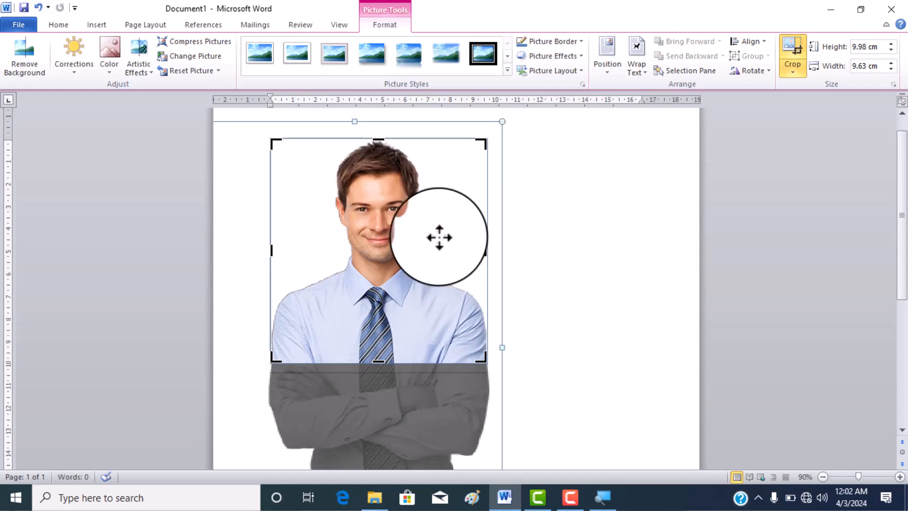
{"action": "key", "text": "Escape"}
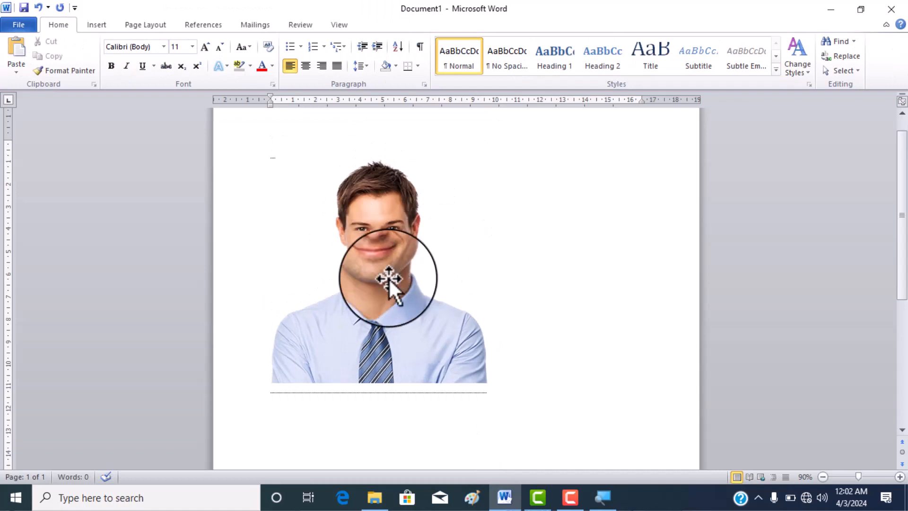
Give the cropped picture a solid light blue background fill through its formatting options, and close the dialog.
{"action": "left_click", "coordinate": [400, 266]}
{"action": "left_click_drag", "start_coordinate": [401, 267], "coordinate": [416, 231]}
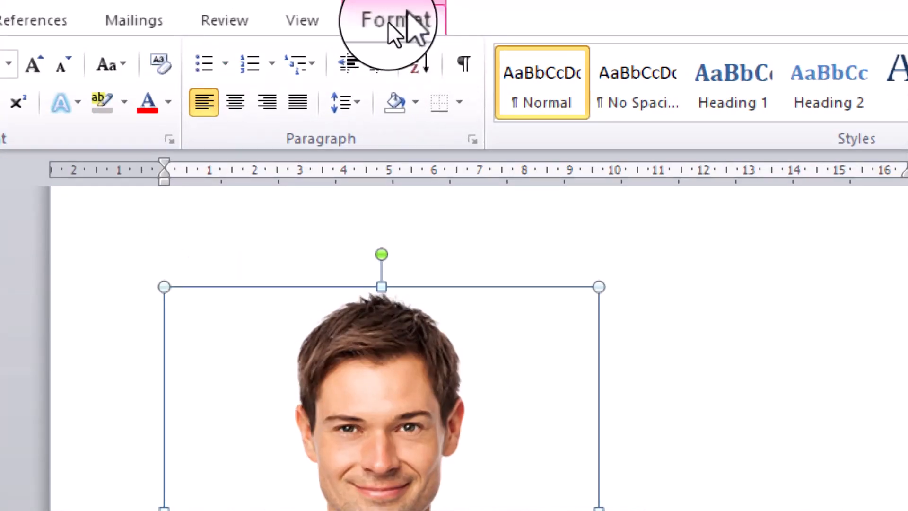
{"action": "left_click", "coordinate": [381, 26]}
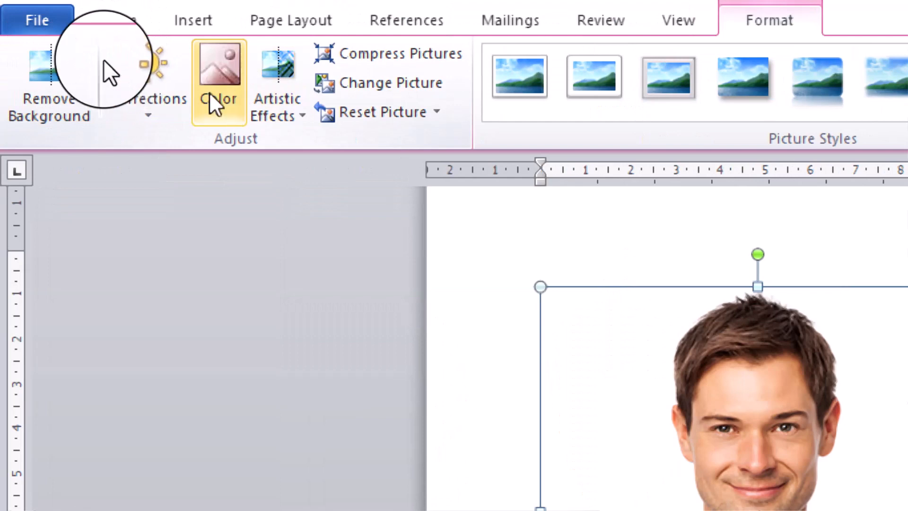
{"action": "left_click", "coordinate": [219, 112]}
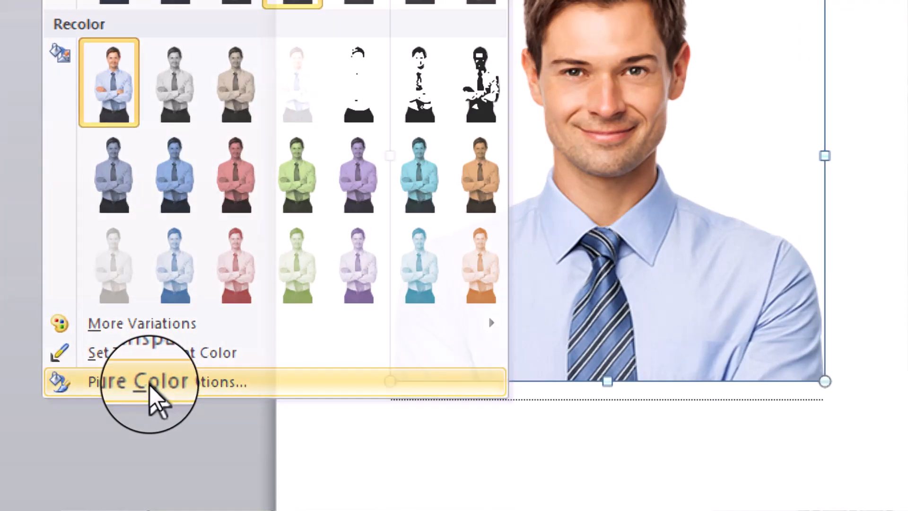
{"action": "left_click", "coordinate": [150, 385]}
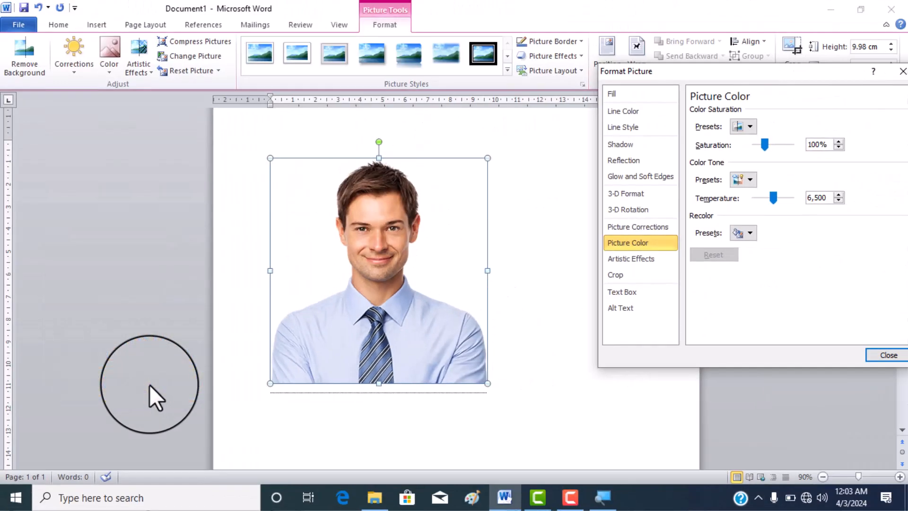
{"action": "left_click_drag", "start_coordinate": [779, 70], "coordinate": [675, 72]}
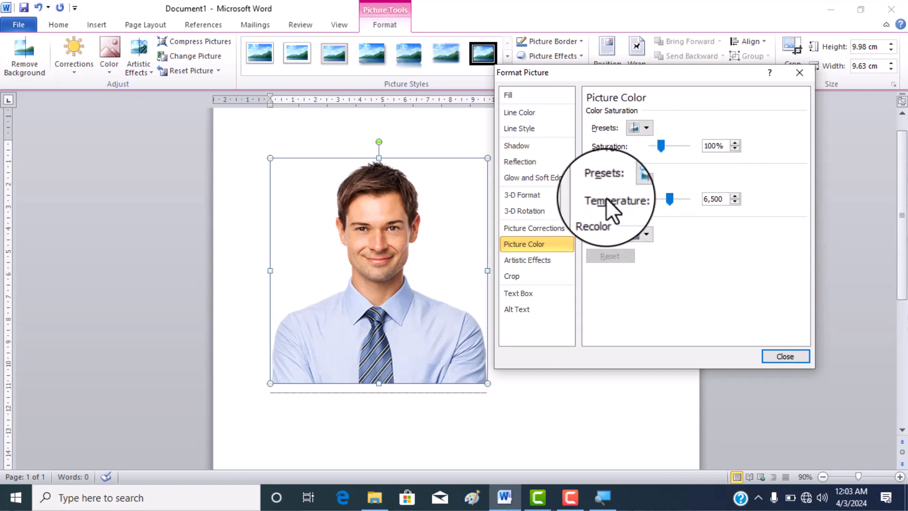
{"action": "left_click", "coordinate": [533, 96]}
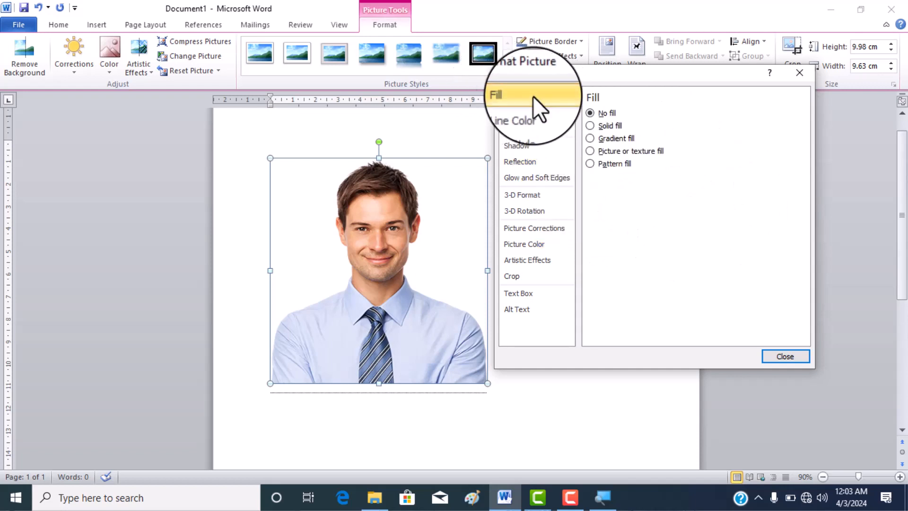
{"action": "left_click", "coordinate": [607, 126]}
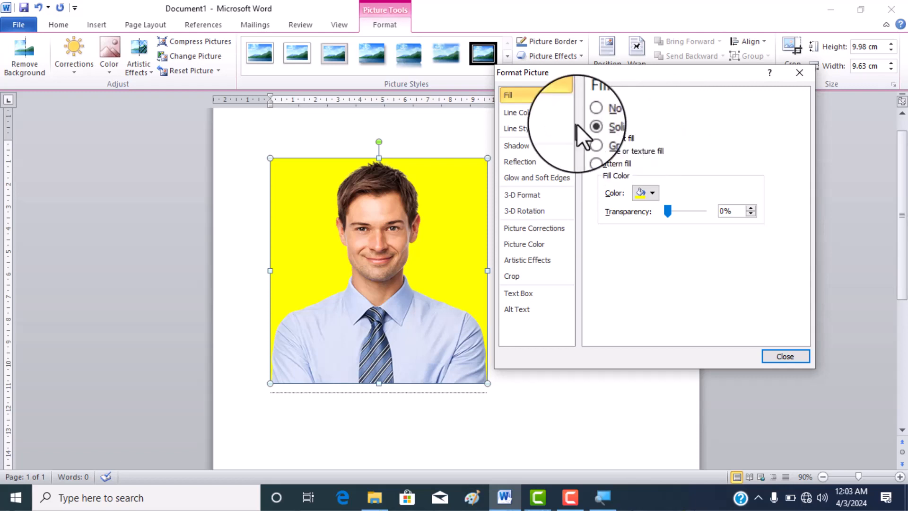
{"action": "left_click", "coordinate": [652, 193]}
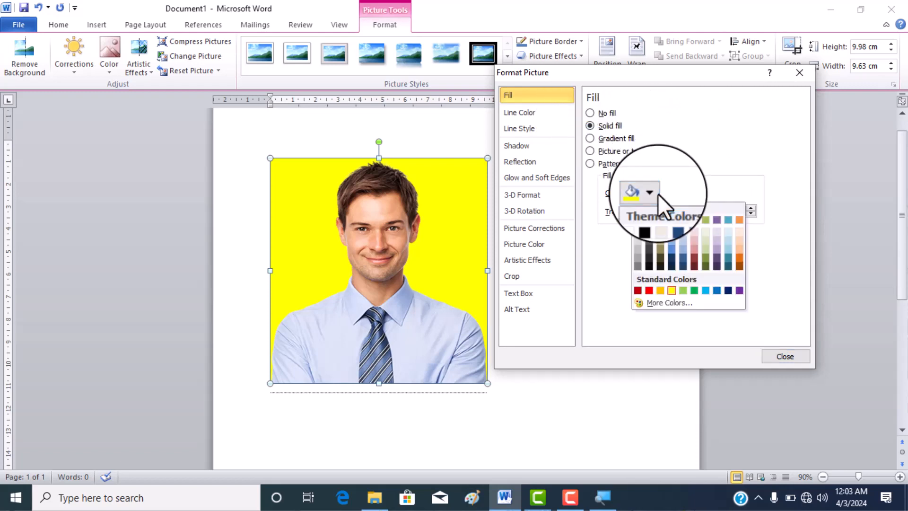
{"action": "left_click", "coordinate": [709, 291]}
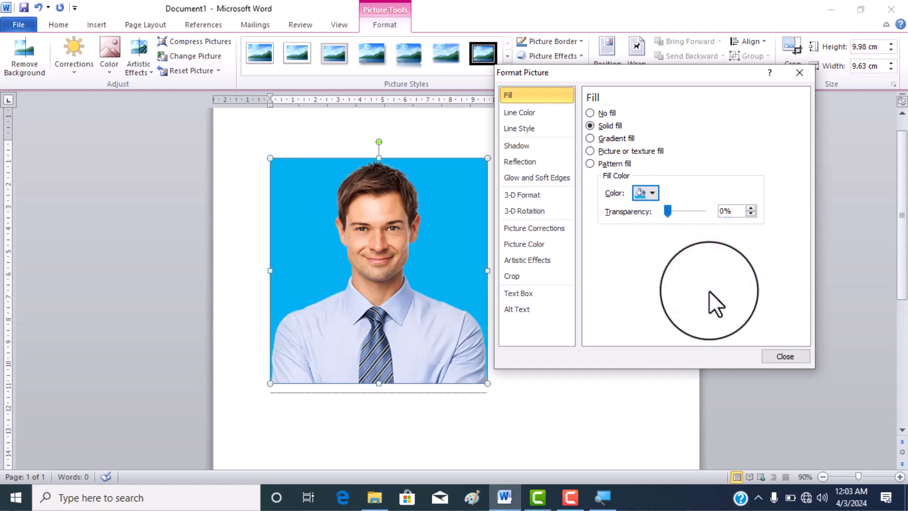
{"action": "left_click", "coordinate": [788, 356]}
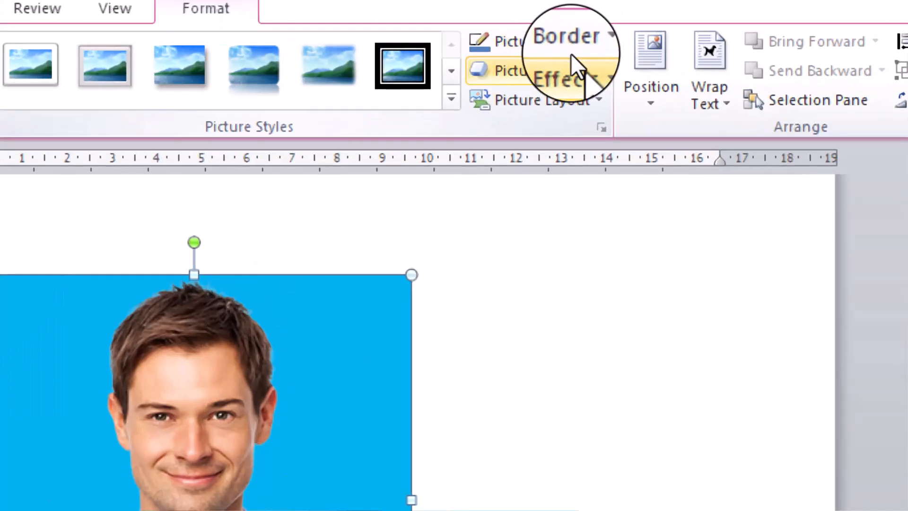
Add a 2¼ pt border around the picture and colour it red.
{"action": "left_click", "coordinate": [580, 39]}
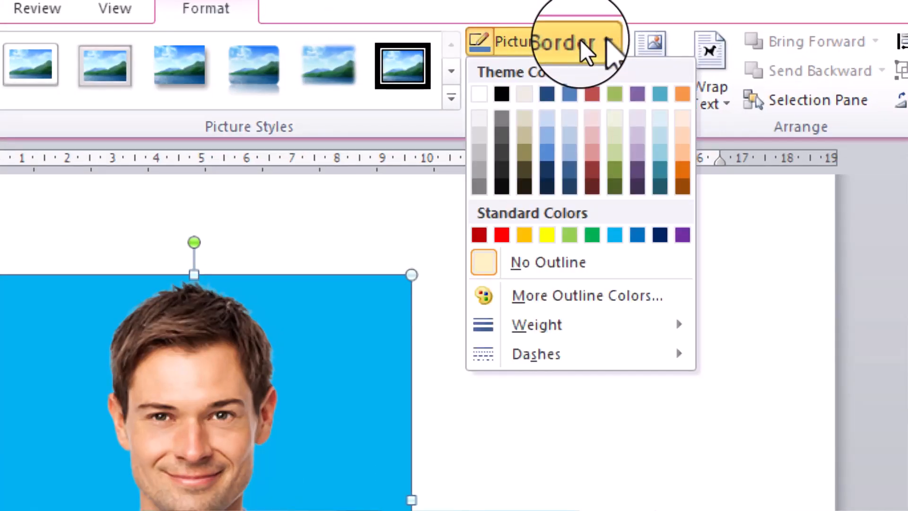
{"action": "mouse_move", "coordinate": [541, 325]}
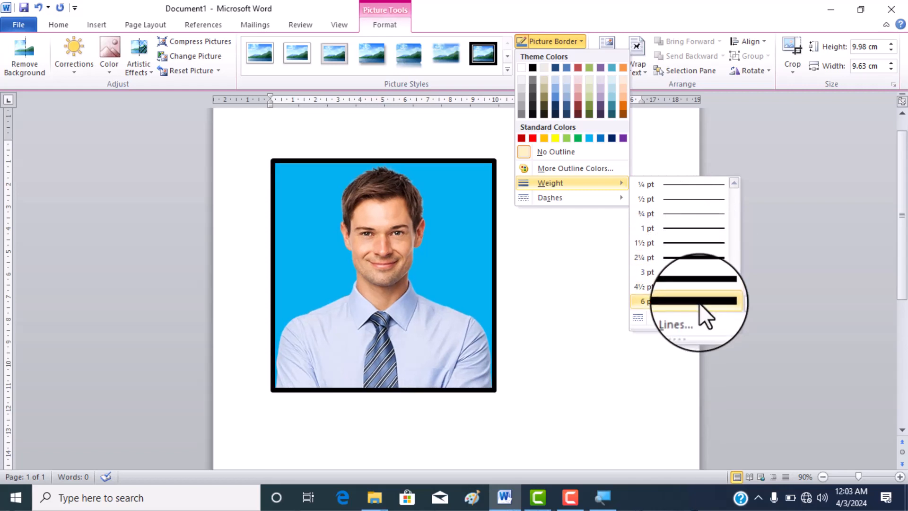
{"action": "left_click", "coordinate": [688, 259]}
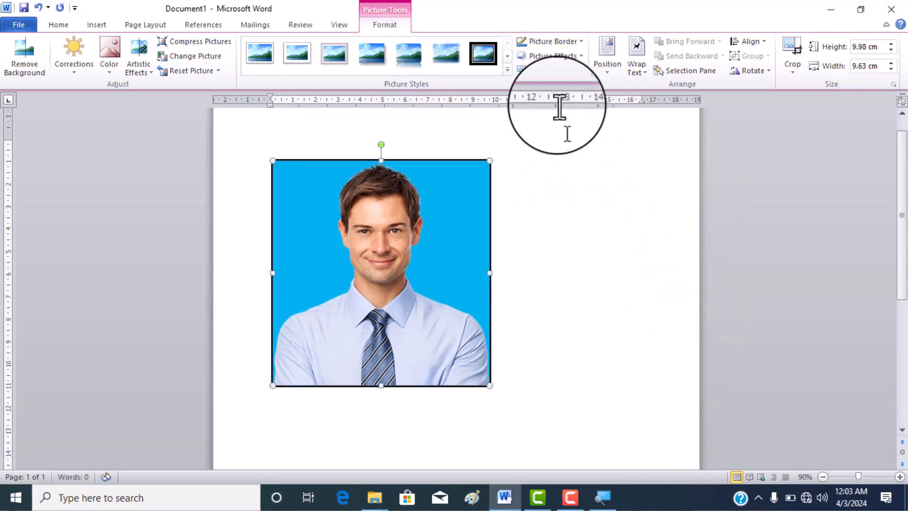
{"action": "left_click", "coordinate": [563, 42]}
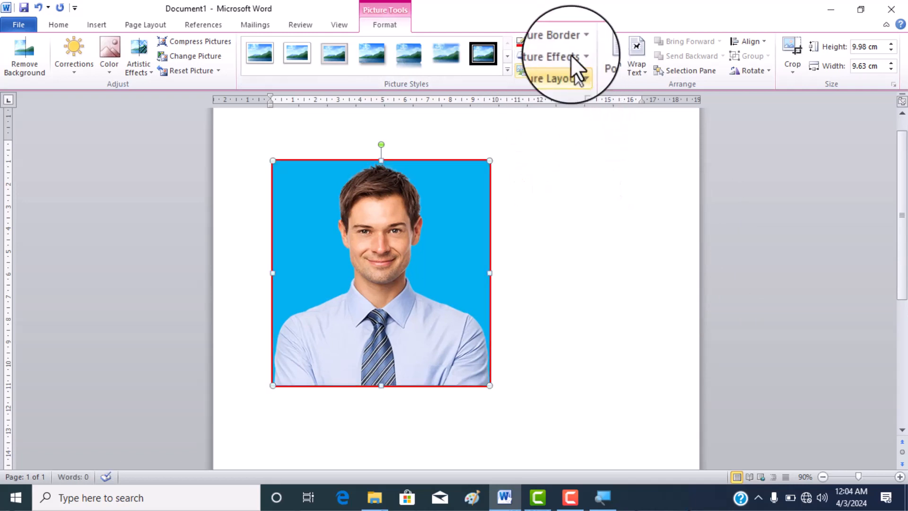
Set the weight of the red picture border to 3 pt.
{"action": "left_click", "coordinate": [568, 41]}
{"action": "mouse_move", "coordinate": [565, 183]}
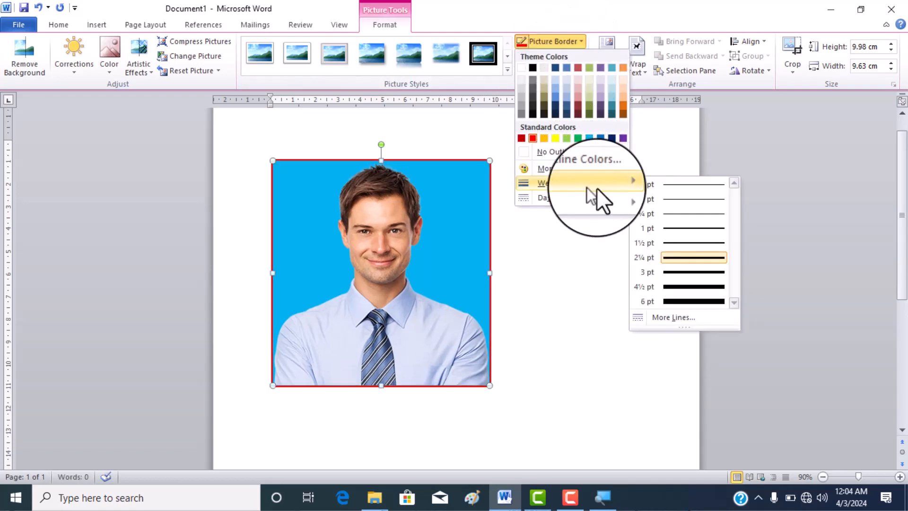
{"action": "left_click", "coordinate": [684, 271]}
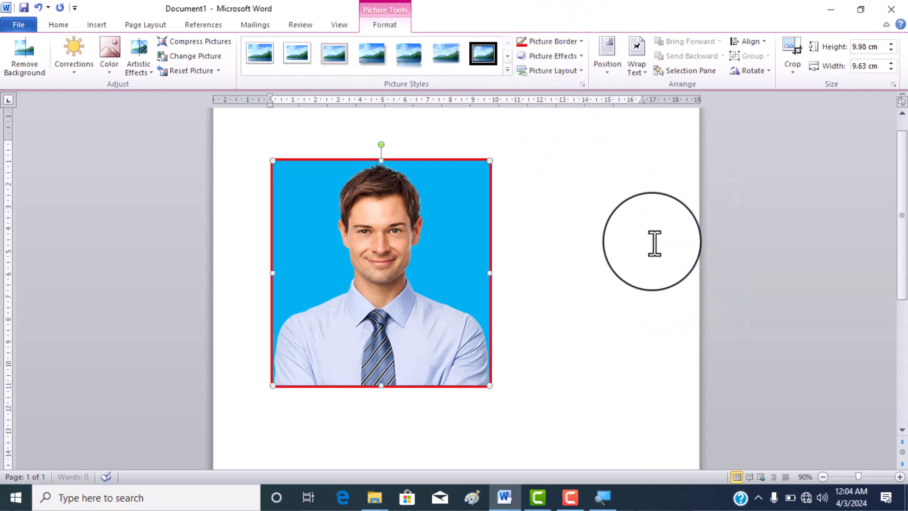
Thicken the red picture border to a weight of 6 pt.
{"action": "left_click", "coordinate": [578, 42]}
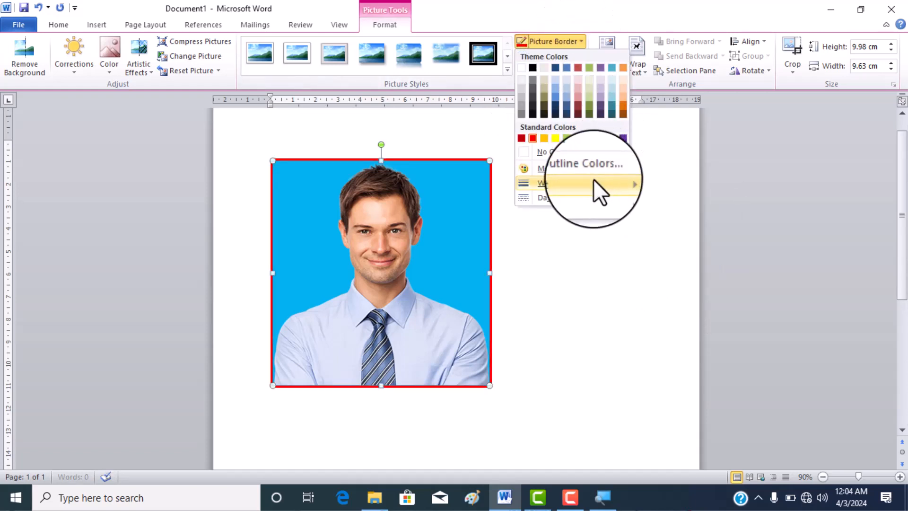
{"action": "mouse_move", "coordinate": [595, 182]}
{"action": "left_click", "coordinate": [694, 299]}
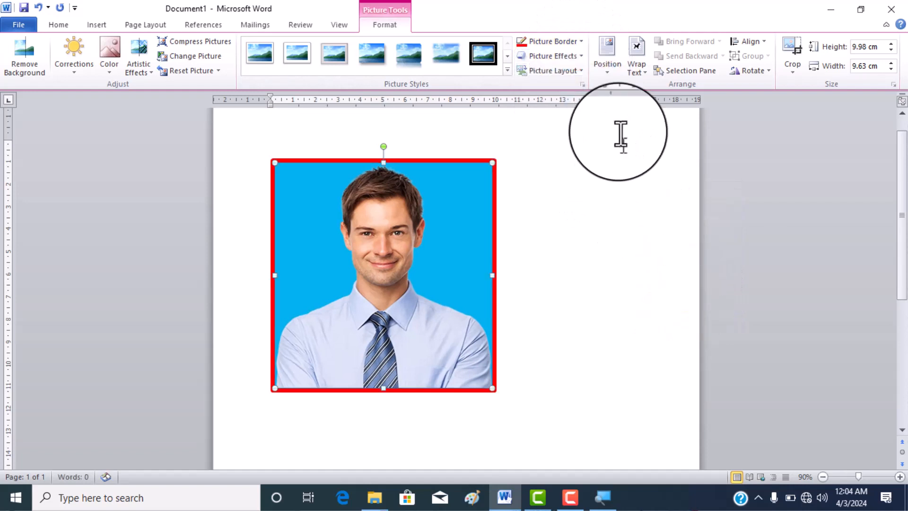
Give the red picture border a triple-line compound type in its line style settings and close the dialog.
{"action": "left_click", "coordinate": [578, 43]}
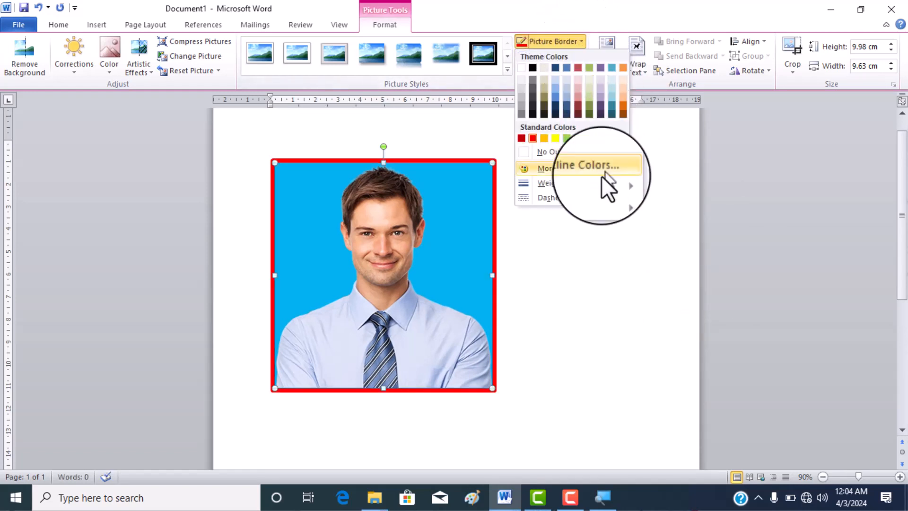
{"action": "mouse_move", "coordinate": [567, 184]}
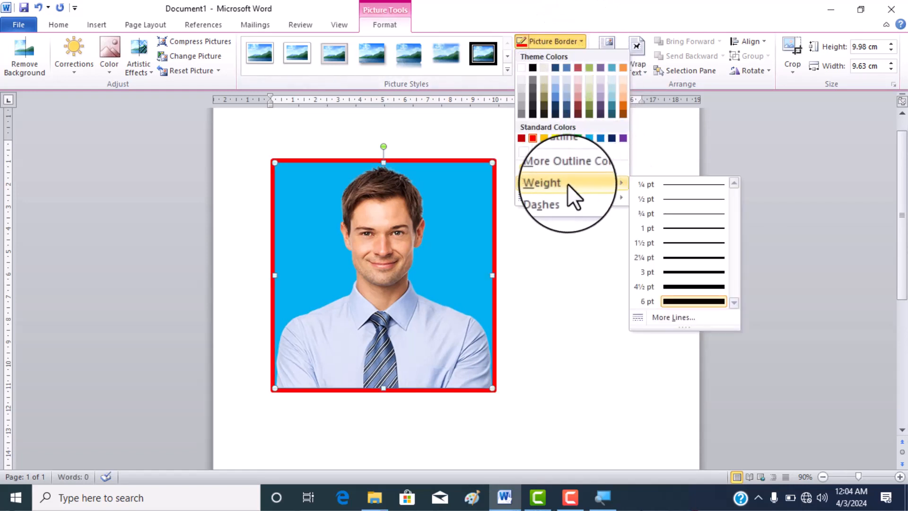
{"action": "left_click", "coordinate": [668, 328]}
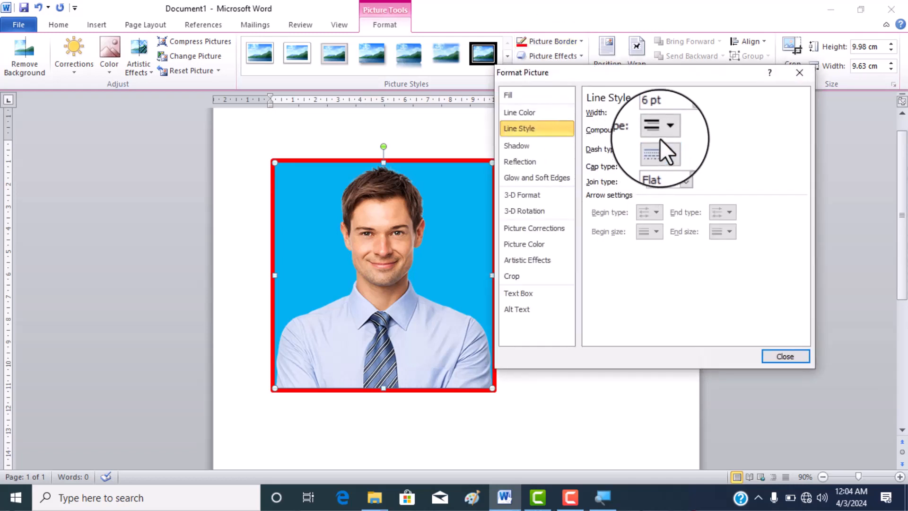
{"action": "left_click", "coordinate": [668, 130]}
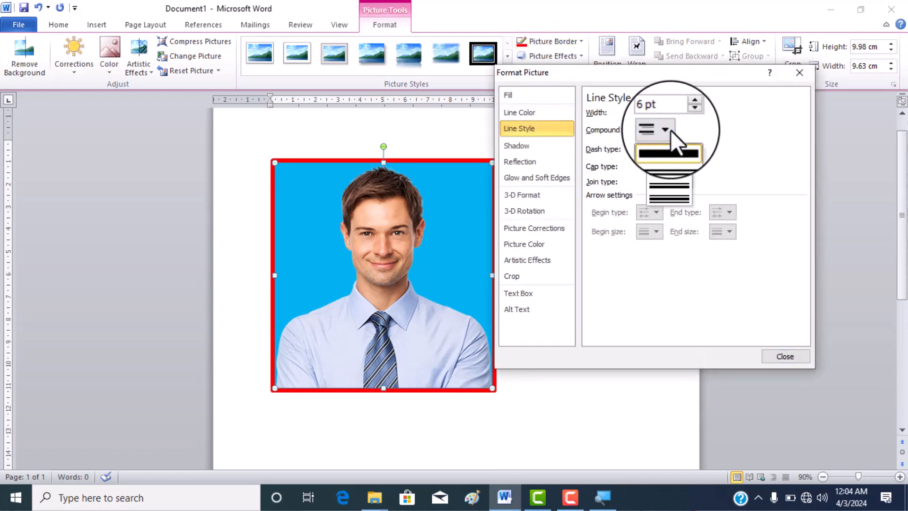
{"action": "left_click", "coordinate": [672, 200]}
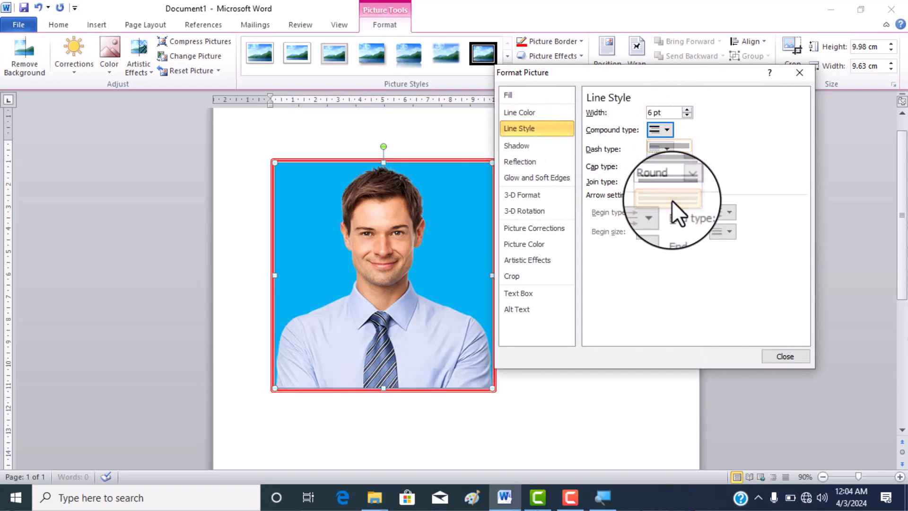
{"action": "left_click", "coordinate": [789, 361]}
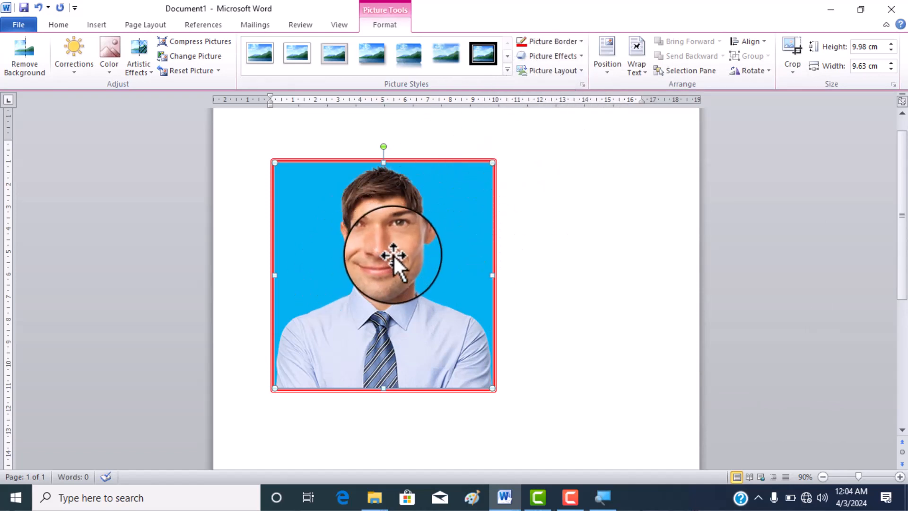
Set the picture's text wrapping to Through and move it up near the page's top-left corner.
{"action": "mouse_move", "coordinate": [394, 255]}
{"action": "left_mouse_down"}
{"action": "mouse_move", "coordinate": [402, 226]}
{"action": "mouse_move", "coordinate": [398, 255]}
{"action": "left_mouse_up"}
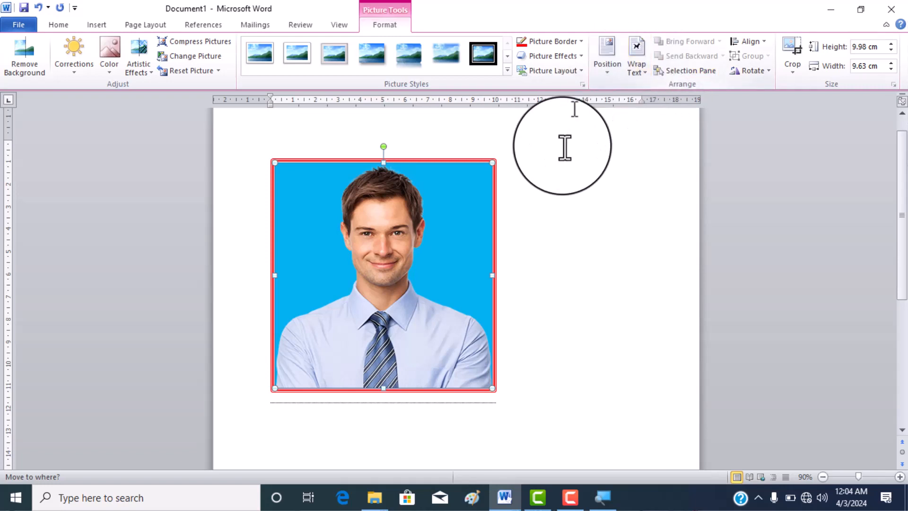
{"action": "left_click", "coordinate": [645, 72]}
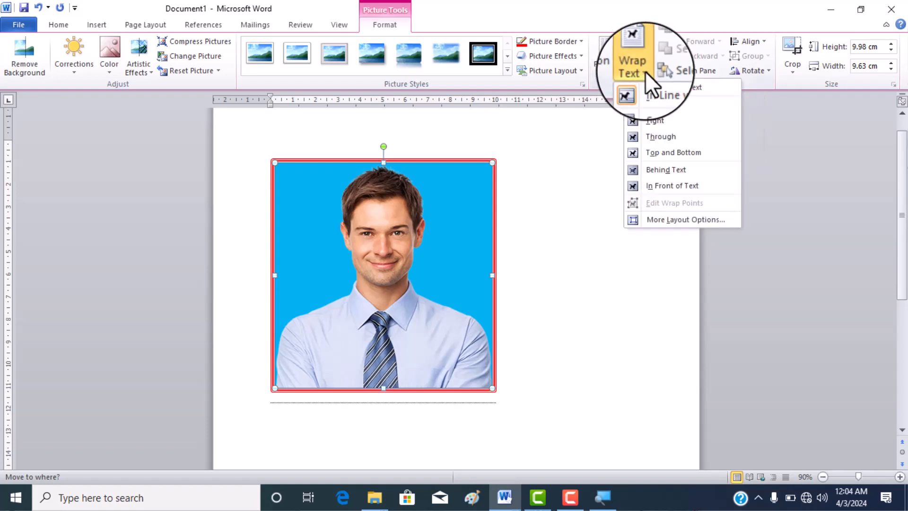
{"action": "left_click", "coordinate": [661, 135]}
{"action": "left_click_drag", "start_coordinate": [442, 218], "coordinate": [423, 183]}
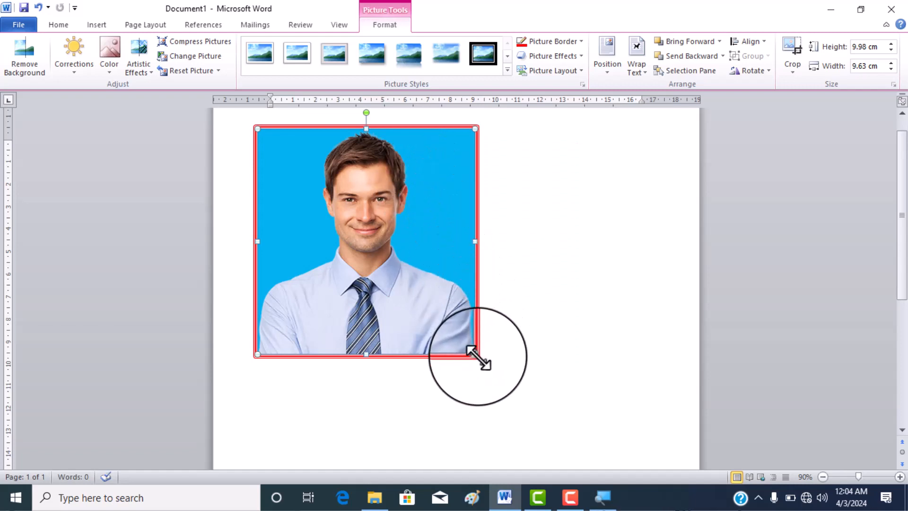
Shrink the picture to about 3.03 cm high by 2.92 cm wide and set its border weight to 2¼ pt.
{"action": "left_click_drag", "start_coordinate": [476, 355], "coordinate": [324, 170]}
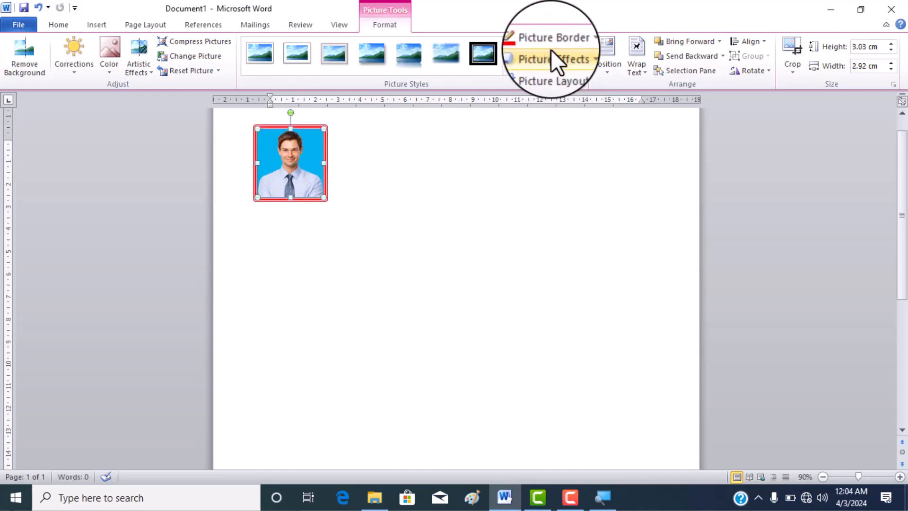
{"action": "left_click", "coordinate": [560, 41]}
{"action": "mouse_move", "coordinate": [560, 183]}
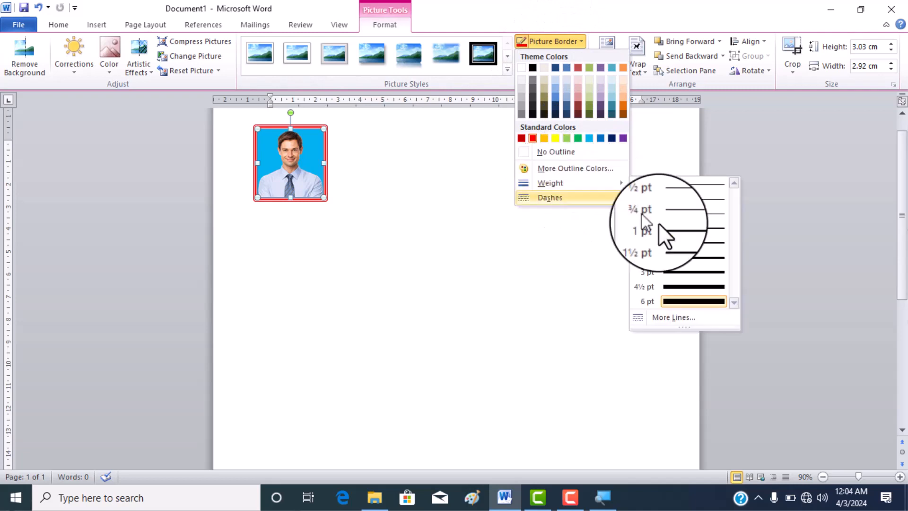
{"action": "left_click", "coordinate": [686, 256]}
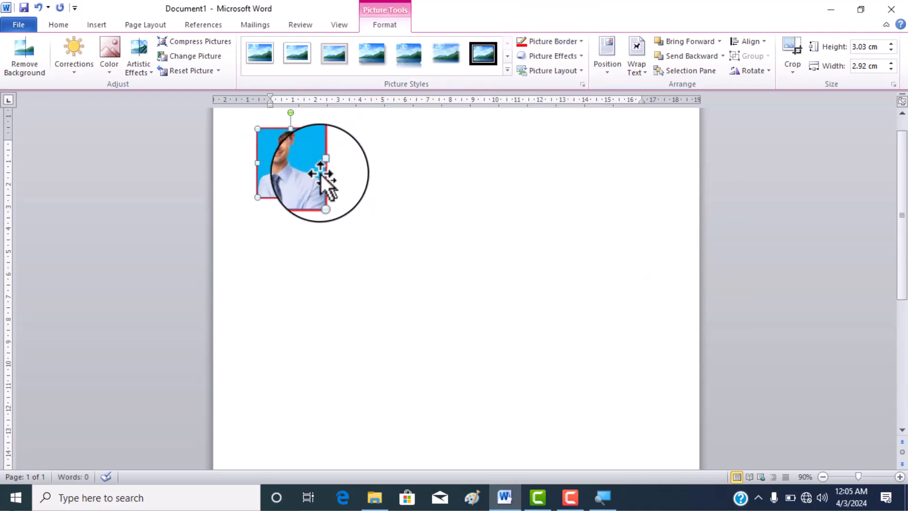
Duplicate the small picture across the page to make an evenly spaced row of six.
{"action": "left_click_drag", "start_coordinate": [321, 176], "coordinate": [307, 159]}
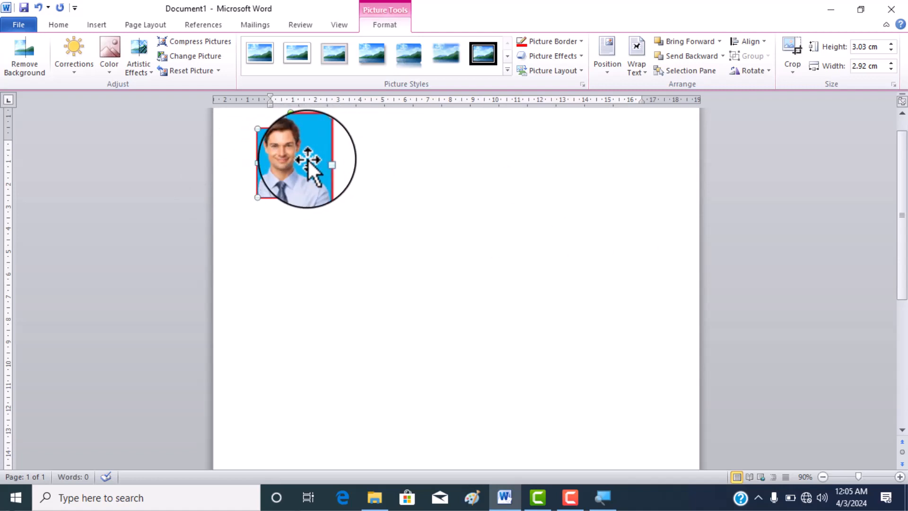
{"action": "mouse_move", "coordinate": [308, 158]}
{"action": "left_mouse_down"}
{"action": "mouse_move", "coordinate": [353, 166]}
{"action": "mouse_move", "coordinate": [396, 163]}
{"action": "mouse_move", "coordinate": [397, 154]}
{"action": "mouse_move", "coordinate": [401, 175]}
{"action": "mouse_move", "coordinate": [304, 255]}
{"action": "mouse_move", "coordinate": [391, 211]}
{"action": "mouse_move", "coordinate": [388, 165]}
{"action": "mouse_move", "coordinate": [400, 179]}
{"action": "mouse_move", "coordinate": [401, 162]}
{"action": "mouse_move", "coordinate": [362, 154]}
{"action": "mouse_move", "coordinate": [363, 166]}
{"action": "mouse_move", "coordinate": [404, 163]}
{"action": "mouse_move", "coordinate": [399, 142]}
{"action": "mouse_move", "coordinate": [398, 194]}
{"action": "mouse_move", "coordinate": [378, 178]}
{"action": "mouse_move", "coordinate": [380, 161]}
{"action": "mouse_move", "coordinate": [309, 163]}
{"action": "left_mouse_up"}
{"action": "key", "text": "Delete"}
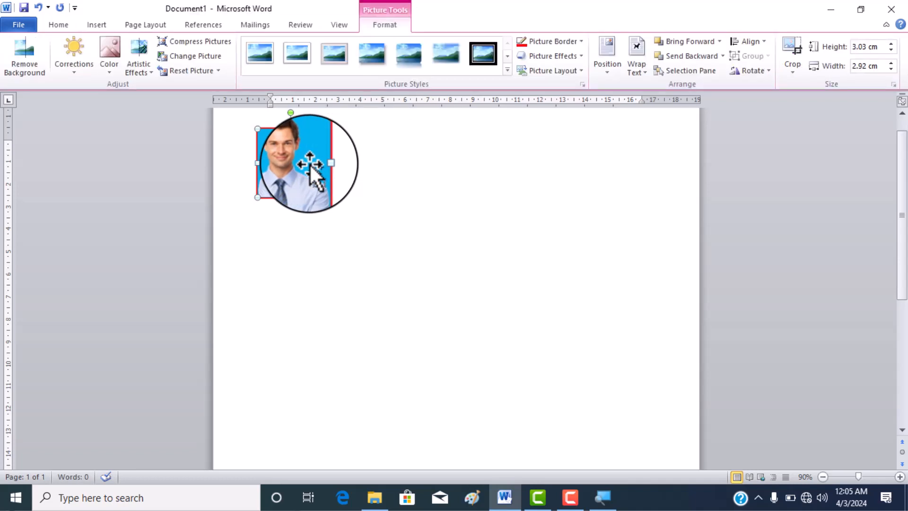
{"action": "left_click_drag", "start_coordinate": [310, 163], "coordinate": [369, 160]}
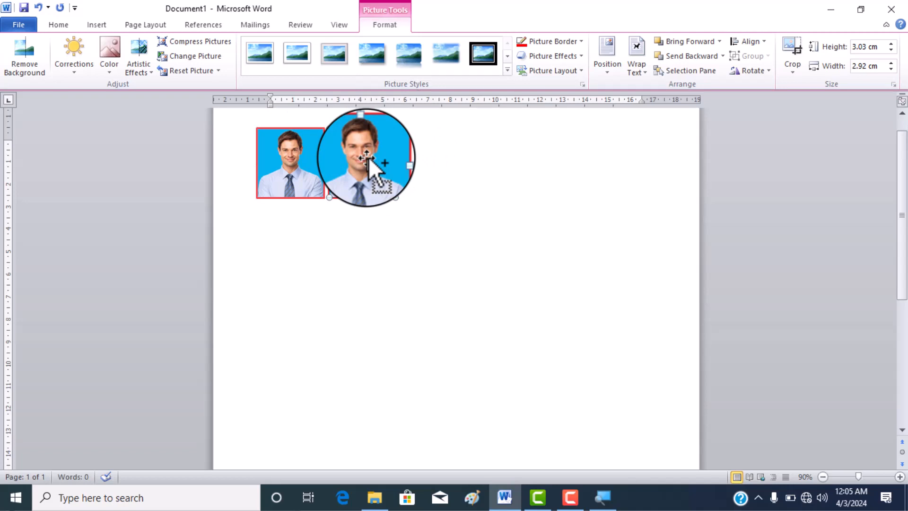
{"action": "left_click_drag", "start_coordinate": [369, 157], "coordinate": [648, 190]}
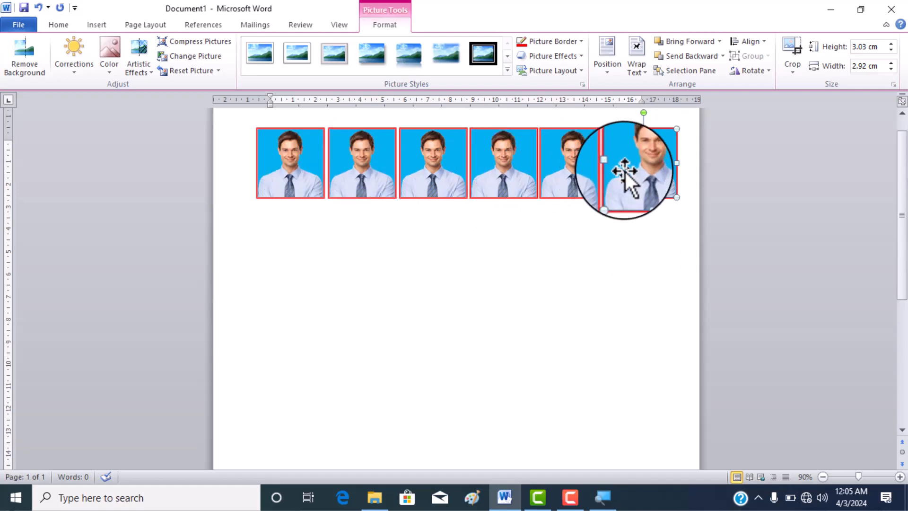
Select all six pictures in the row and group them into one object.
{"action": "left_click", "coordinate": [597, 173], "text": "ctrl"}
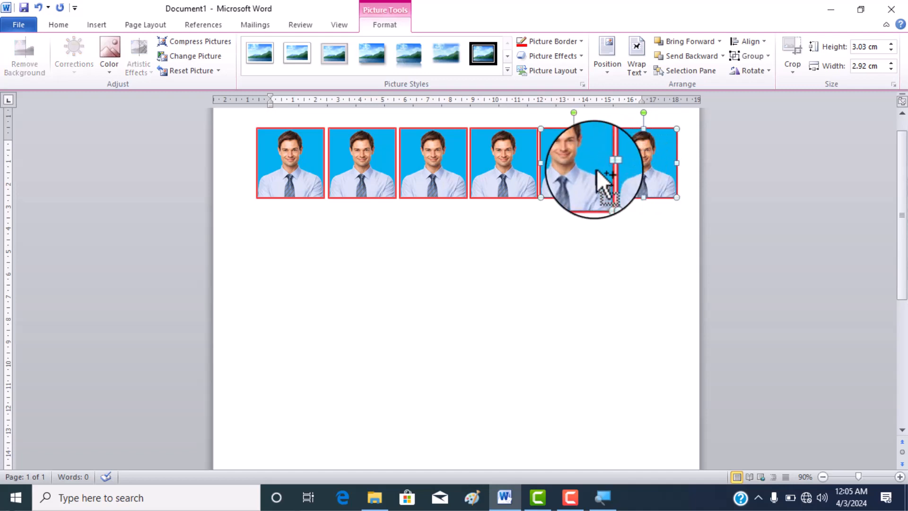
{"action": "left_click", "coordinate": [507, 165], "text": "ctrl"}
{"action": "left_click", "coordinate": [450, 162], "text": "ctrl"}
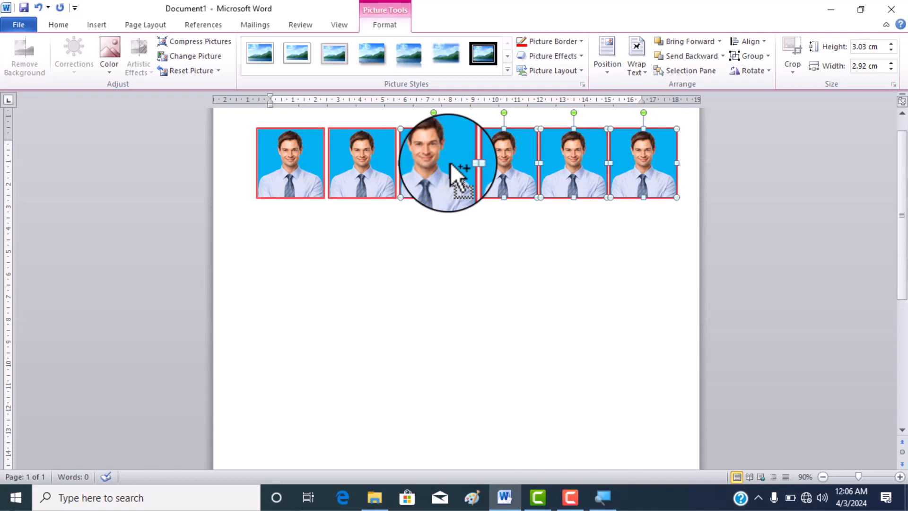
{"action": "left_click", "coordinate": [370, 159], "text": "ctrl"}
{"action": "left_click", "coordinate": [293, 163], "text": "ctrl"}
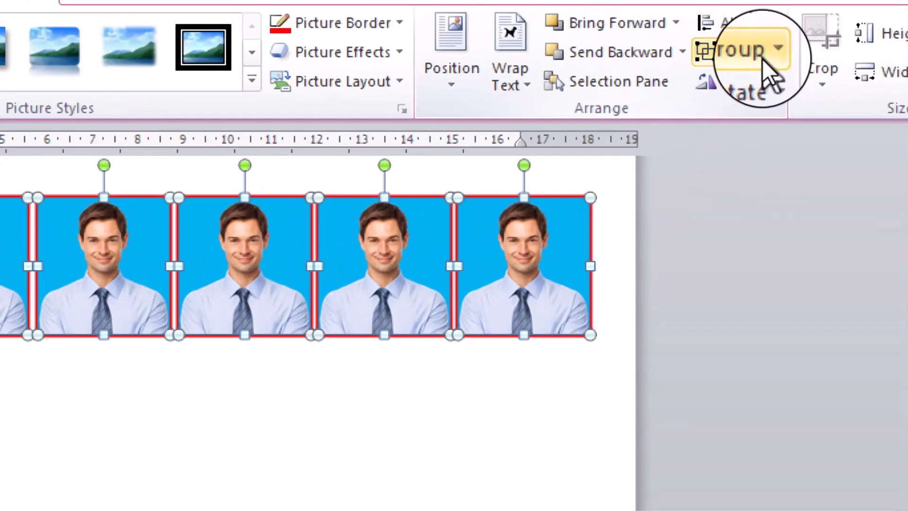
{"action": "left_click", "coordinate": [762, 60]}
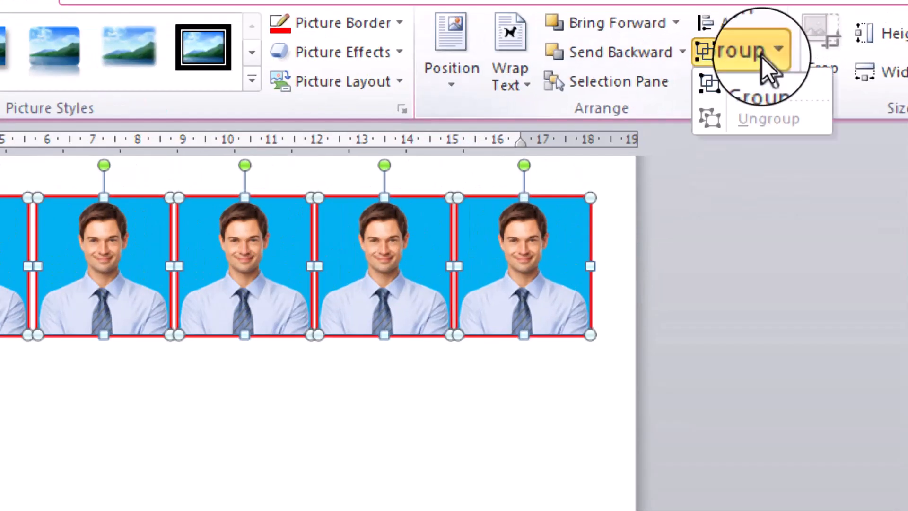
{"action": "left_click", "coordinate": [759, 89]}
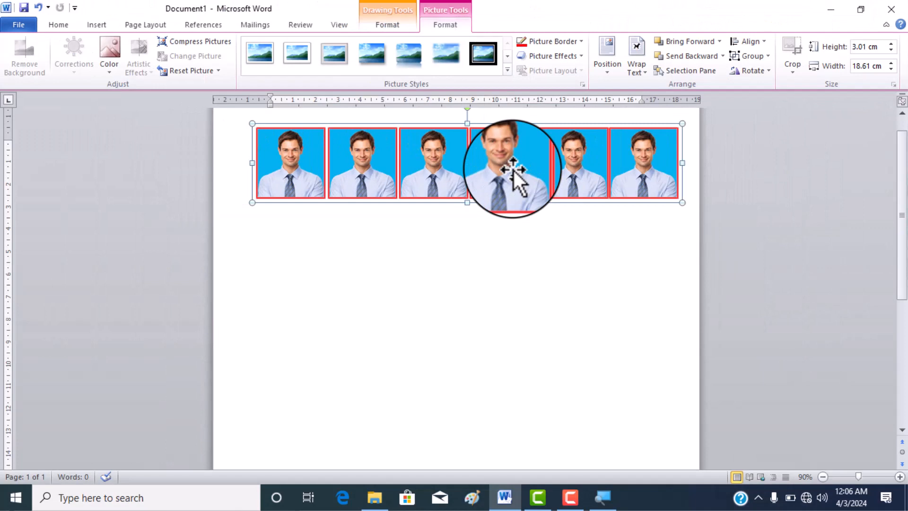
Duplicate the grouped row downward to fill the page with four aligned rows of photos.
{"action": "left_click_drag", "start_coordinate": [514, 171], "coordinate": [527, 249]}
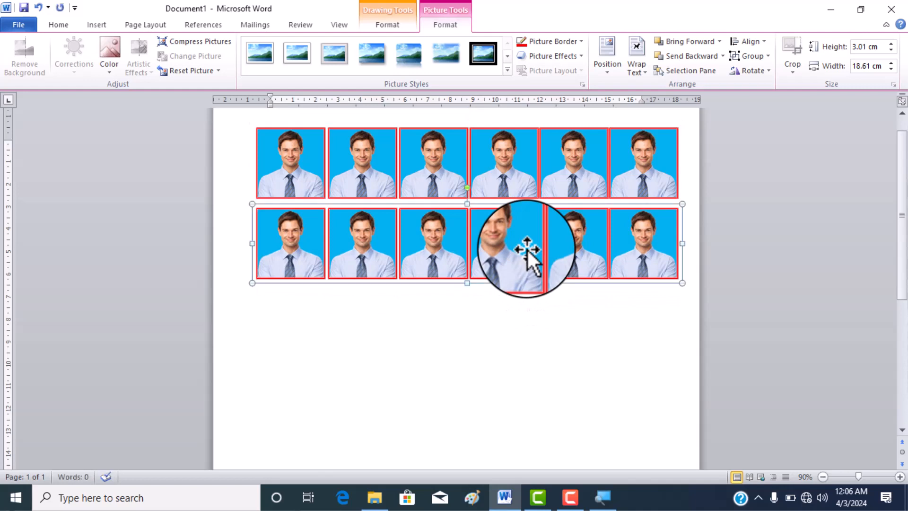
{"action": "left_click_drag", "start_coordinate": [528, 253], "coordinate": [543, 415]}
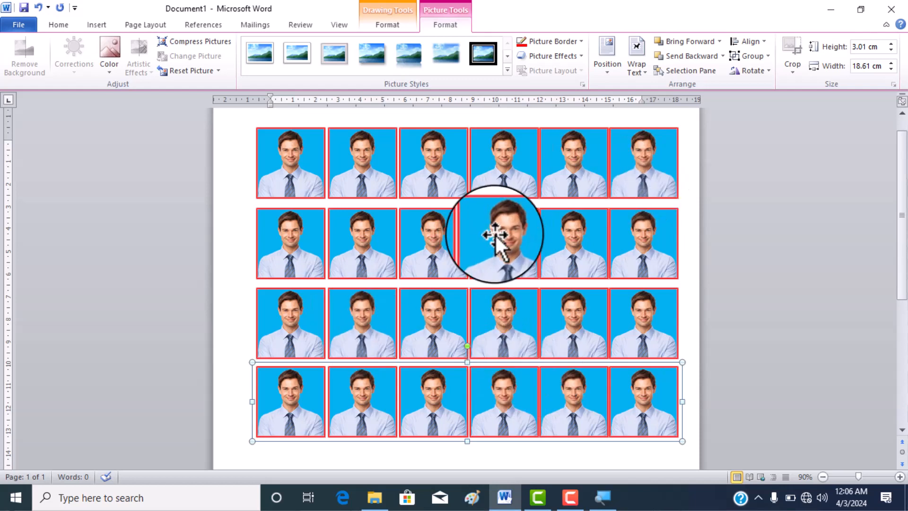
Delete all the photos from the page and insert the tropical beach picture with a boat from the nested Pictures folder.
{"action": "key", "text": "ctrl+a"}
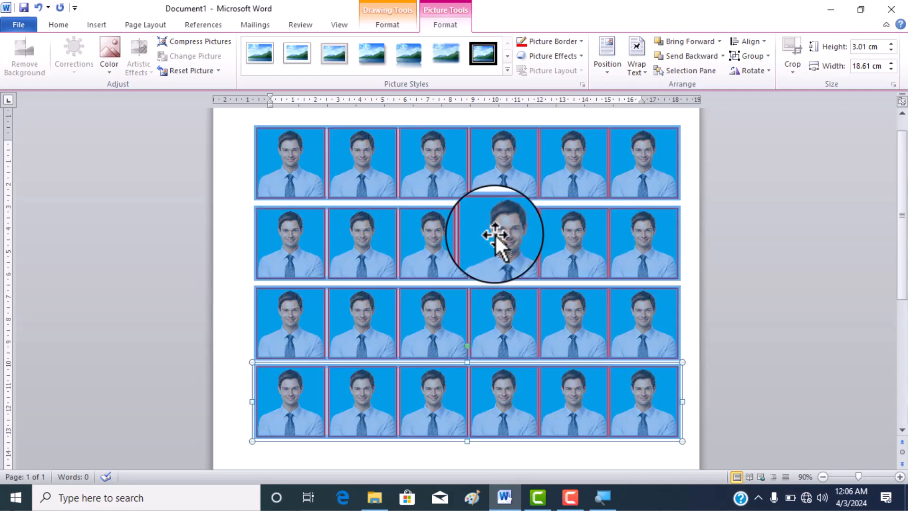
{"action": "key", "text": "Delete"}
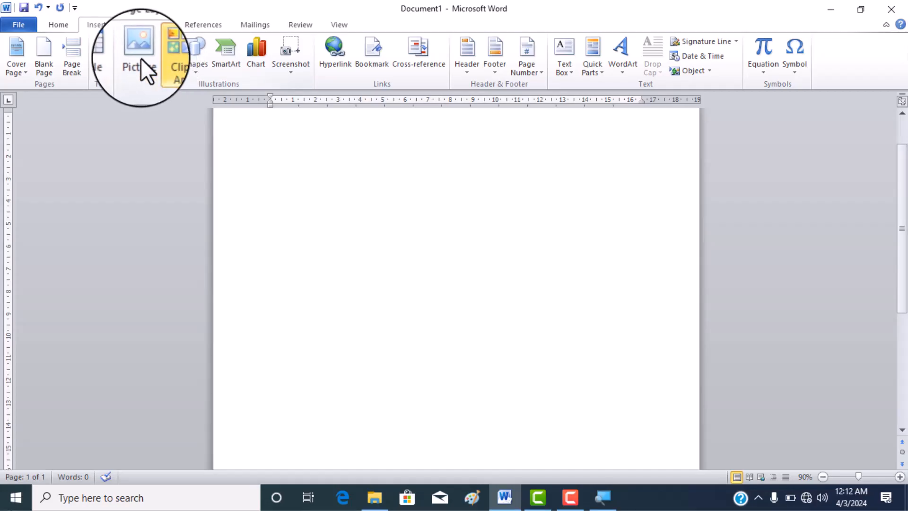
{"action": "left_click", "coordinate": [141, 59]}
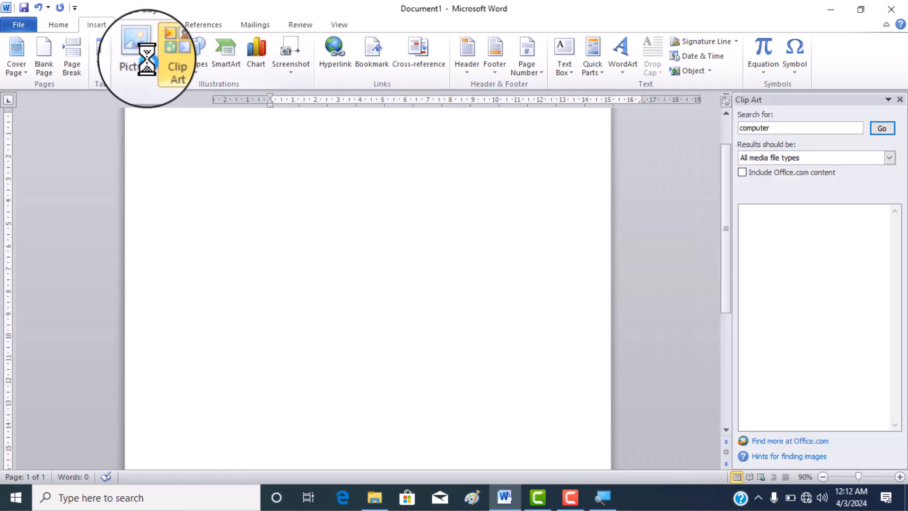
{"action": "left_click", "coordinate": [146, 54]}
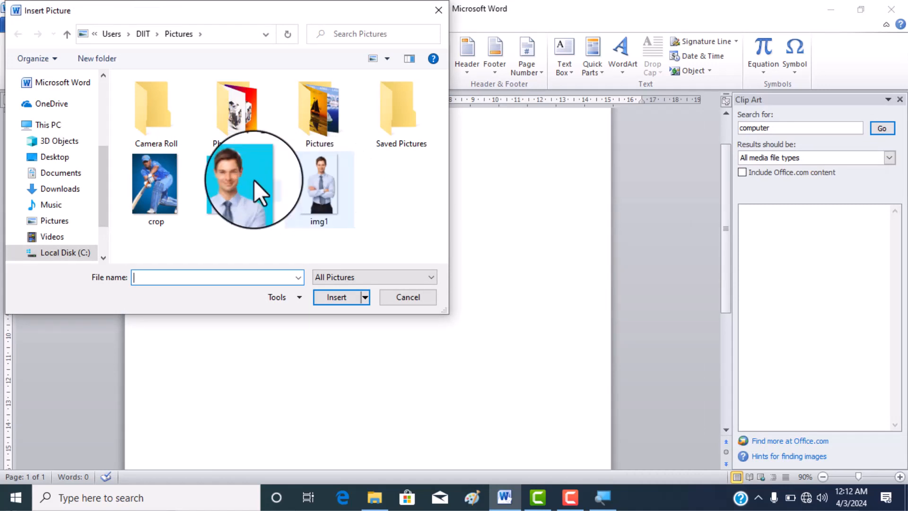
{"action": "double_click", "coordinate": [319, 121]}
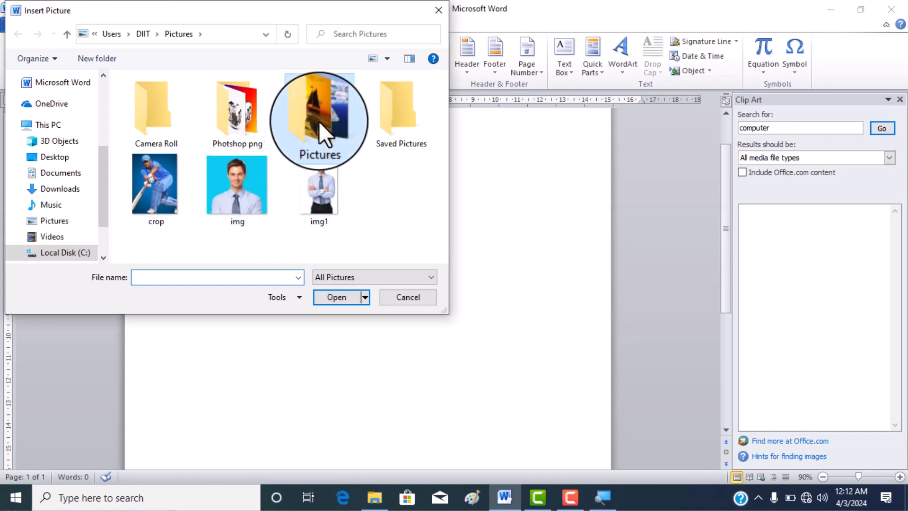
{"action": "left_click", "coordinate": [318, 121]}
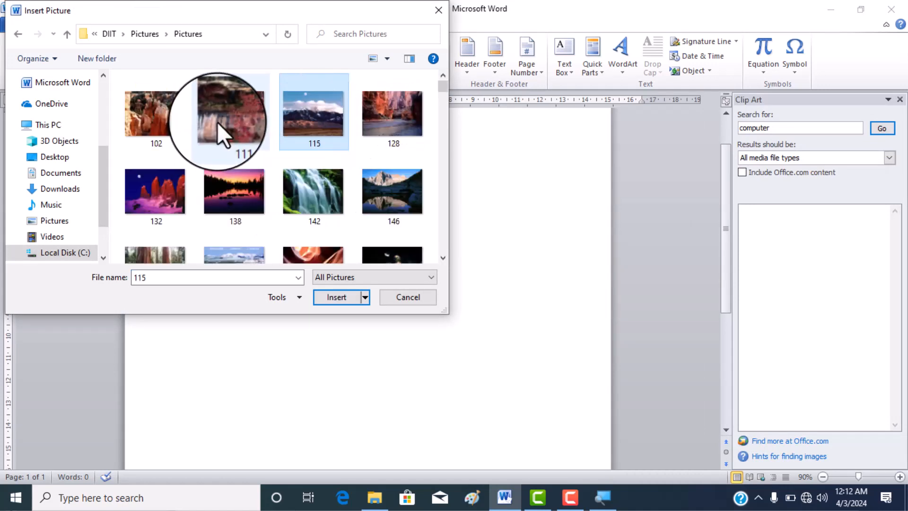
{"action": "scroll", "coordinate": [218, 122], "scroll_direction": "down", "scroll_amount": 5}
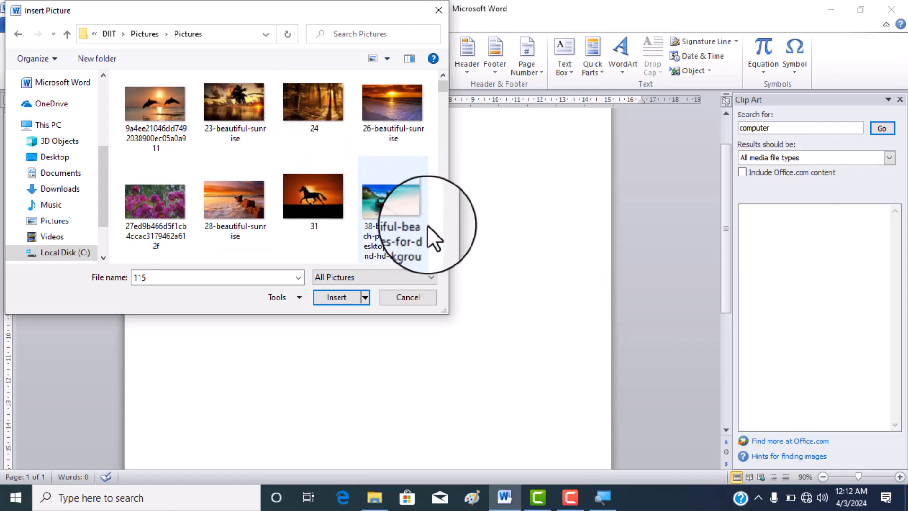
{"action": "left_click", "coordinate": [411, 218]}
{"action": "left_click", "coordinate": [343, 296]}
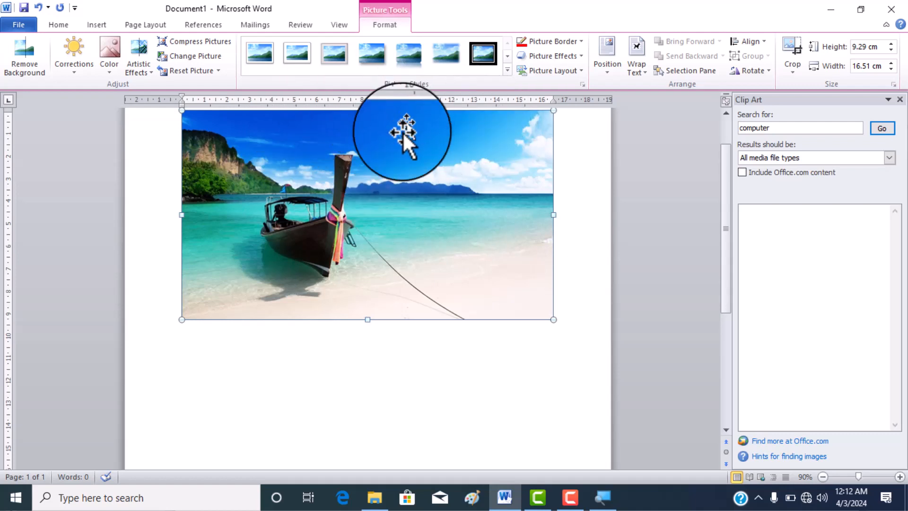
Apply the picture style with a black compound frame to the beach picture.
{"action": "left_click", "coordinate": [506, 70]}
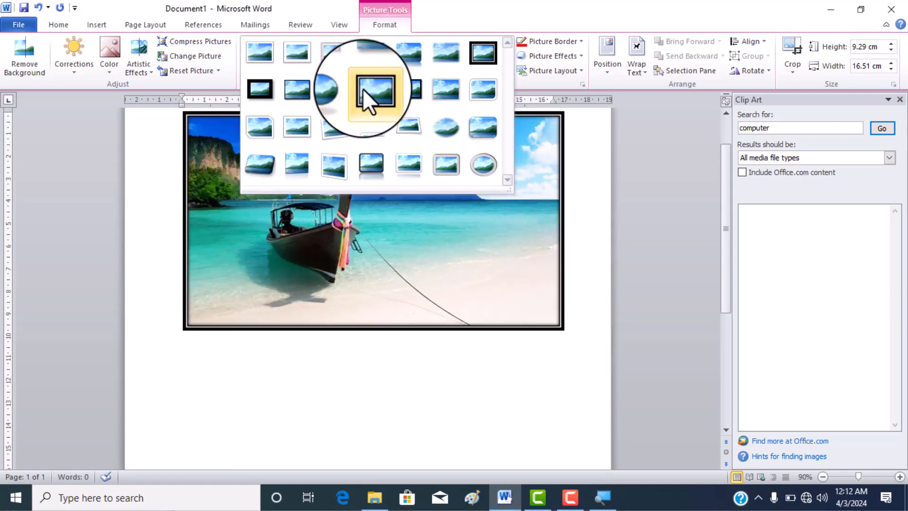
{"action": "left_click", "coordinate": [363, 89]}
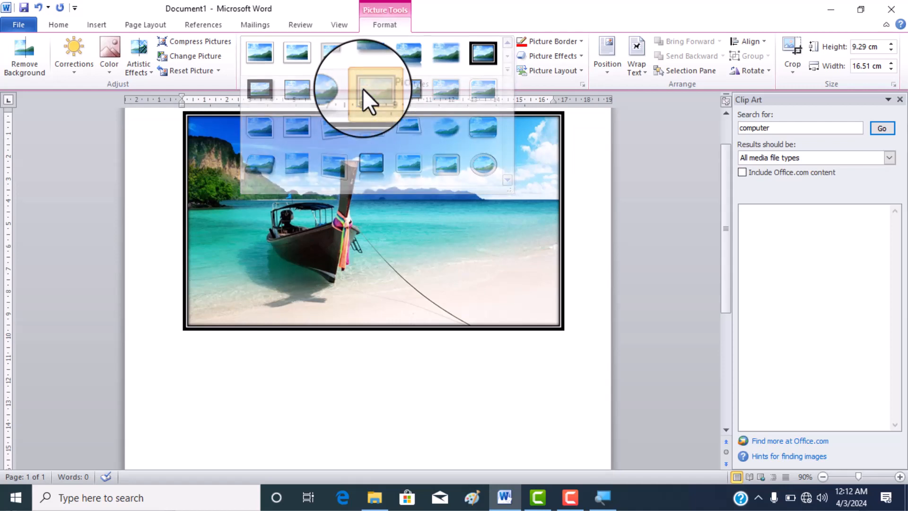
Set the beach picture's text wrapping to Through and move it slightly down and left on the page.
{"action": "left_click", "coordinate": [640, 54]}
{"action": "left_click", "coordinate": [669, 140]}
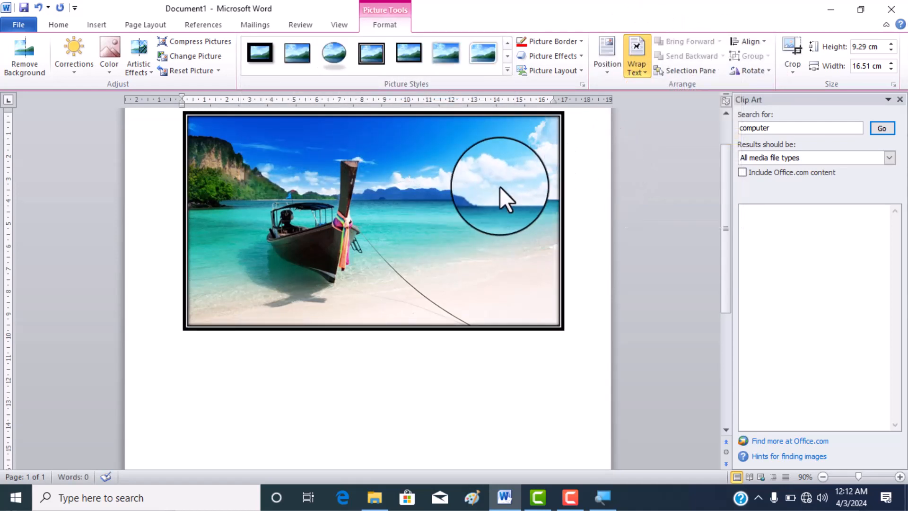
{"action": "left_click_drag", "start_coordinate": [503, 196], "coordinate": [486, 241]}
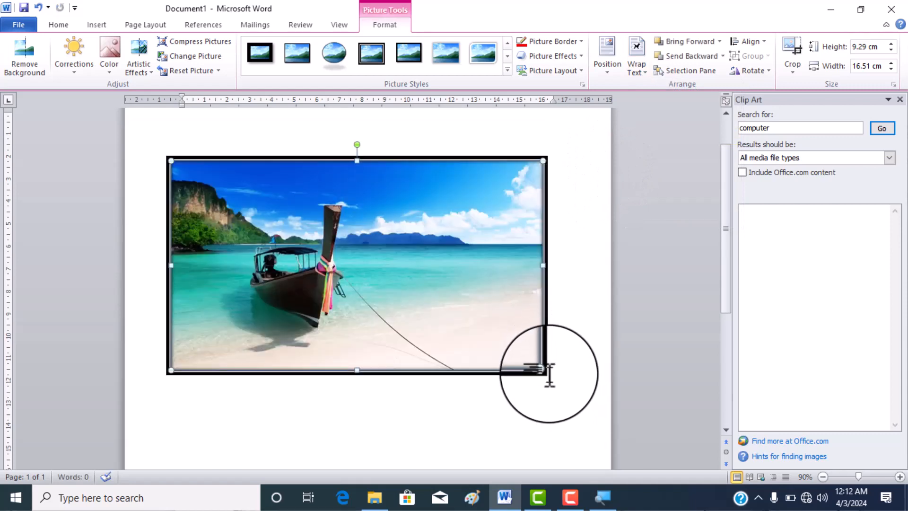
Shrink the beach picture to 6.23 cm high by 11.08 cm wide and apply the centred outer shadow effect.
{"action": "left_click_drag", "start_coordinate": [544, 371], "coordinate": [384, 214]}
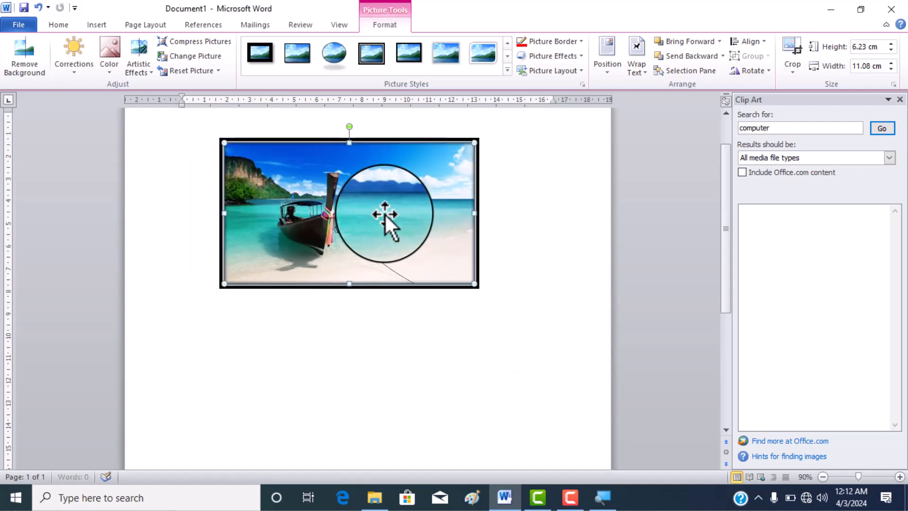
{"action": "left_click", "coordinate": [578, 55]}
{"action": "mouse_move", "coordinate": [581, 85]}
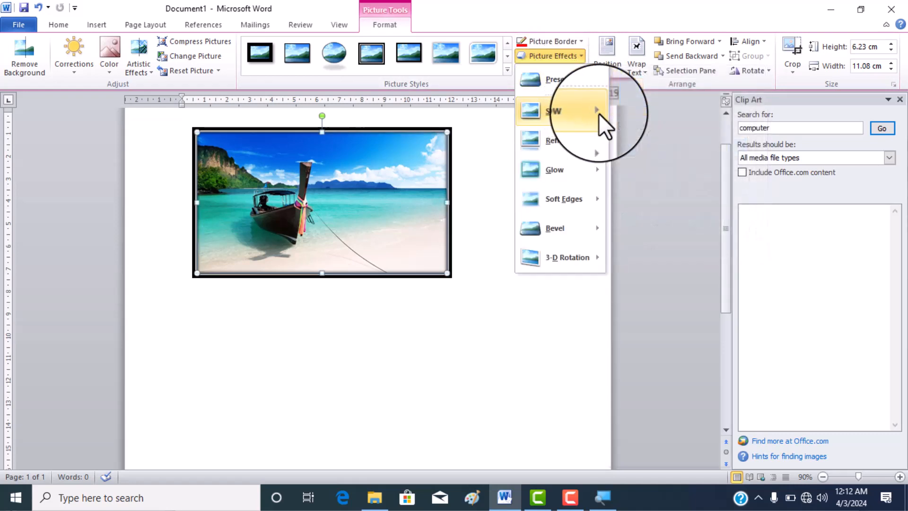
{"action": "mouse_move", "coordinate": [599, 112]}
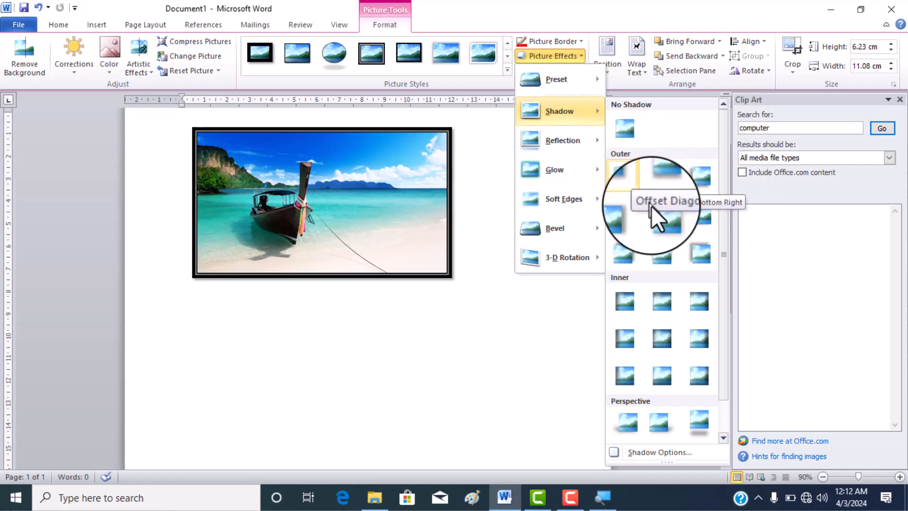
{"action": "left_click", "coordinate": [659, 219]}
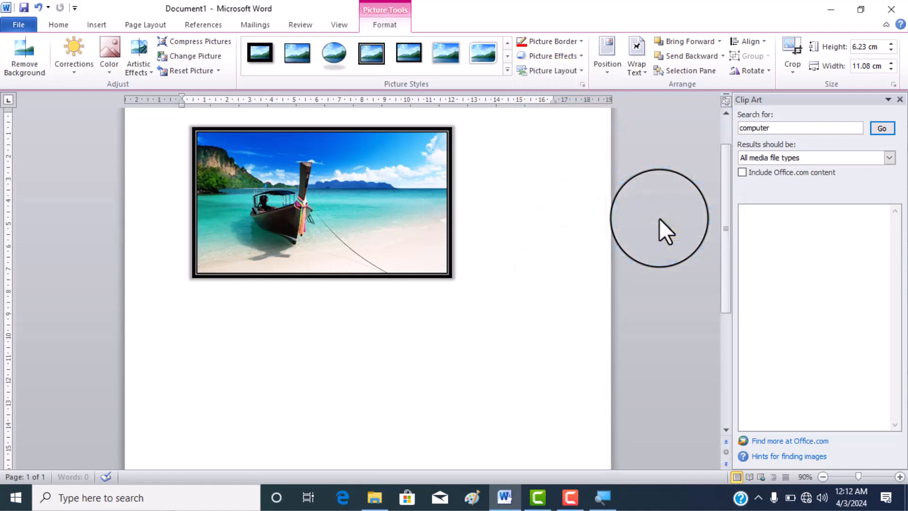
Open the picture's 3-D format settings and apply the Relaxed Inset bevel to the top.
{"action": "left_click", "coordinate": [580, 57]}
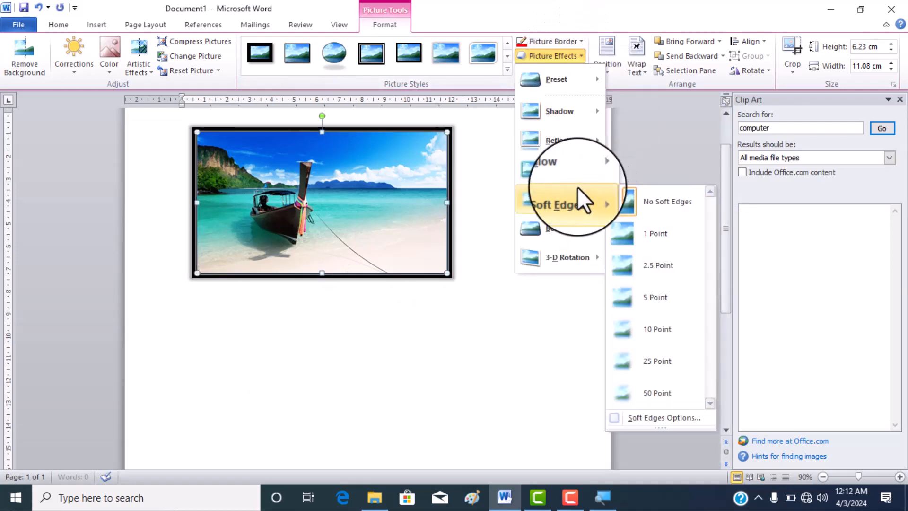
{"action": "mouse_move", "coordinate": [575, 175]}
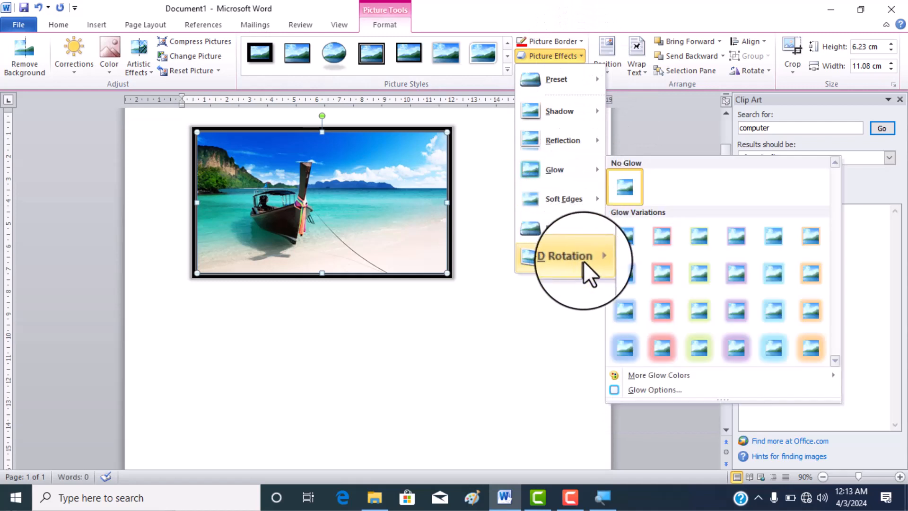
{"action": "mouse_move", "coordinate": [588, 259]}
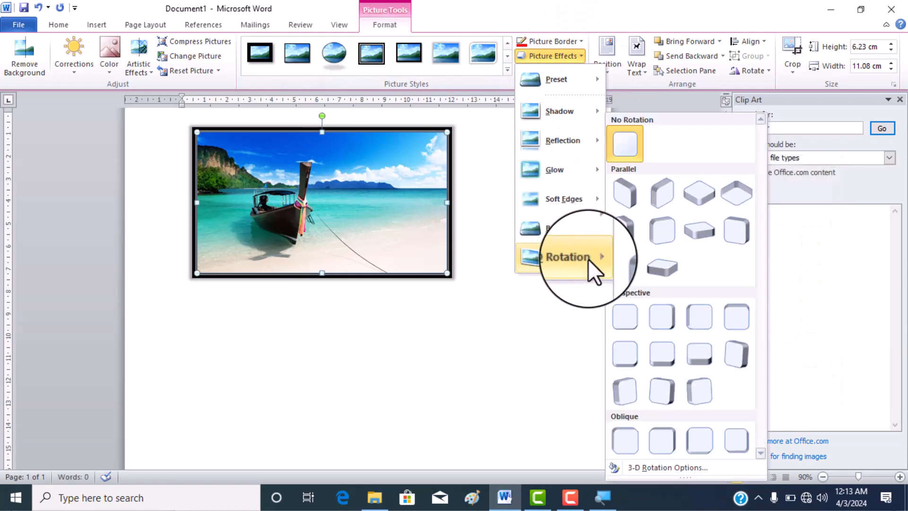
{"action": "left_click", "coordinate": [668, 466]}
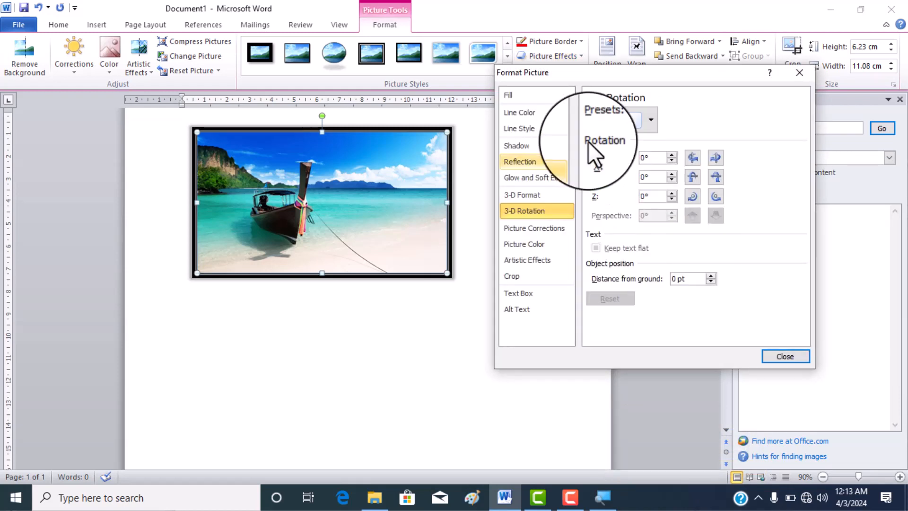
{"action": "left_click", "coordinate": [521, 194]}
{"action": "left_click", "coordinate": [658, 132]}
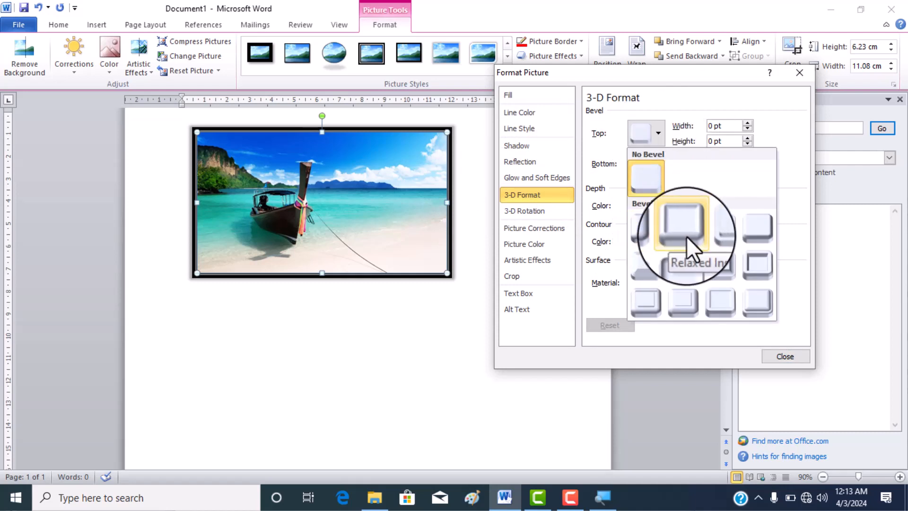
{"action": "left_click", "coordinate": [686, 236]}
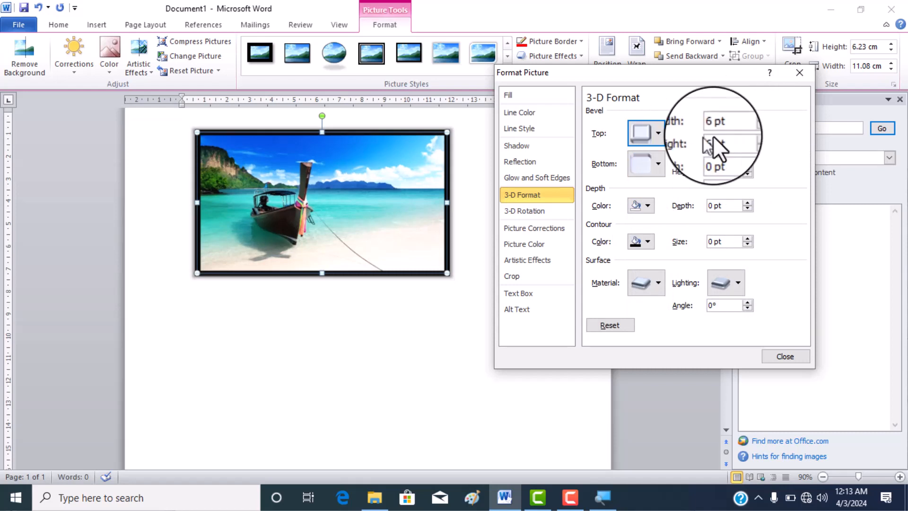
Set the picture's top bevel width to 16 pt.
{"action": "left_click", "coordinate": [747, 122]}
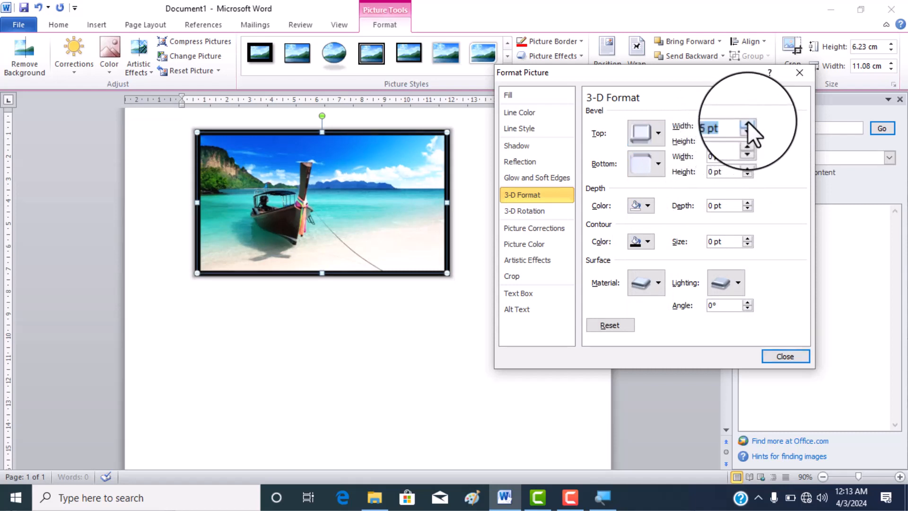
{"action": "left_click", "coordinate": [747, 121]}
{"action": "left_click", "coordinate": [748, 121]}
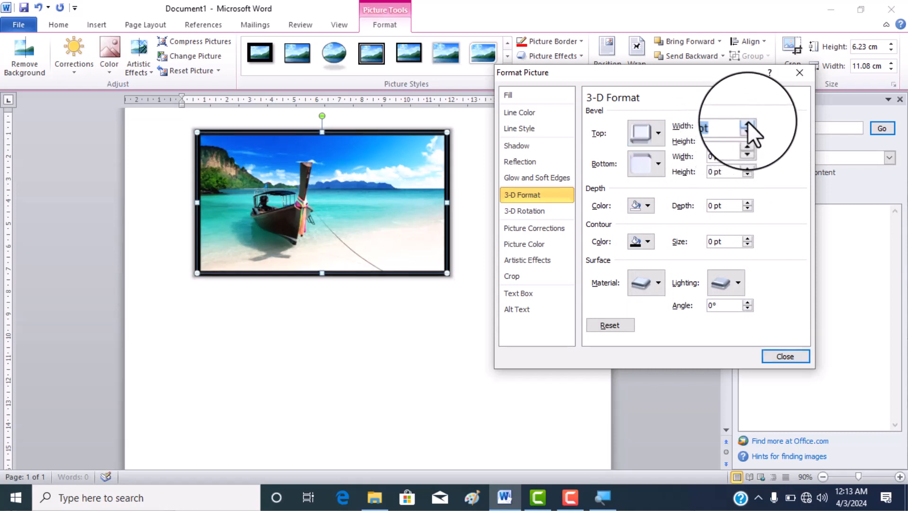
{"action": "left_click", "coordinate": [748, 121]}
{"action": "left_click", "coordinate": [748, 121]}
{"action": "left_click", "coordinate": [747, 122]}
{"action": "left_click", "coordinate": [748, 122]}
{"action": "left_click", "coordinate": [747, 122]}
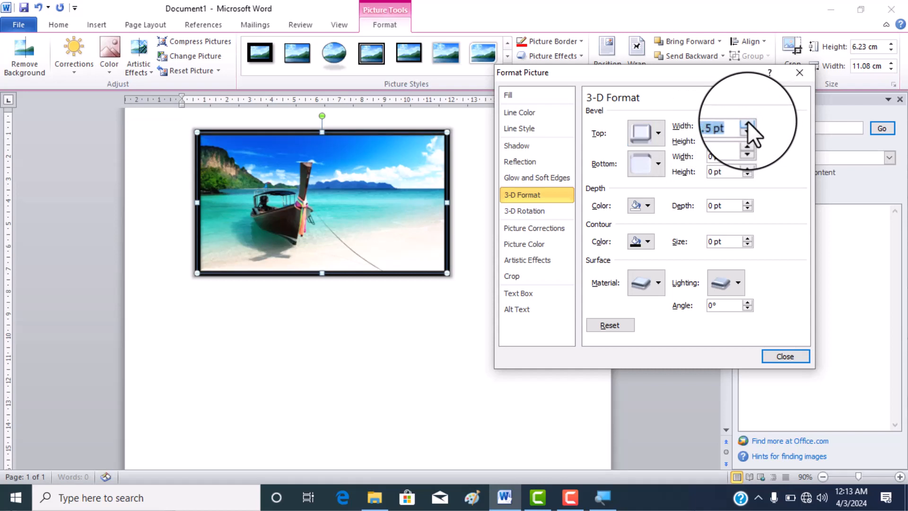
{"action": "left_click", "coordinate": [747, 121]}
{"action": "left_click", "coordinate": [747, 121]}
{"action": "left_click", "coordinate": [748, 122]}
{"action": "left_click", "coordinate": [748, 121]}
{"action": "left_click", "coordinate": [748, 121]}
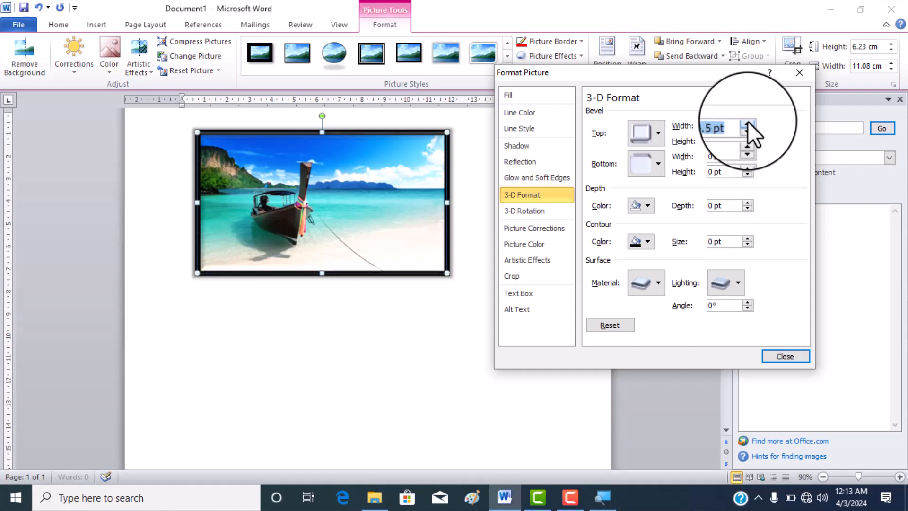
{"action": "left_click", "coordinate": [748, 122]}
{"action": "left_click", "coordinate": [747, 122]}
Set the picture's top bevel height to 22 pt.
{"action": "left_click", "coordinate": [747, 138]}
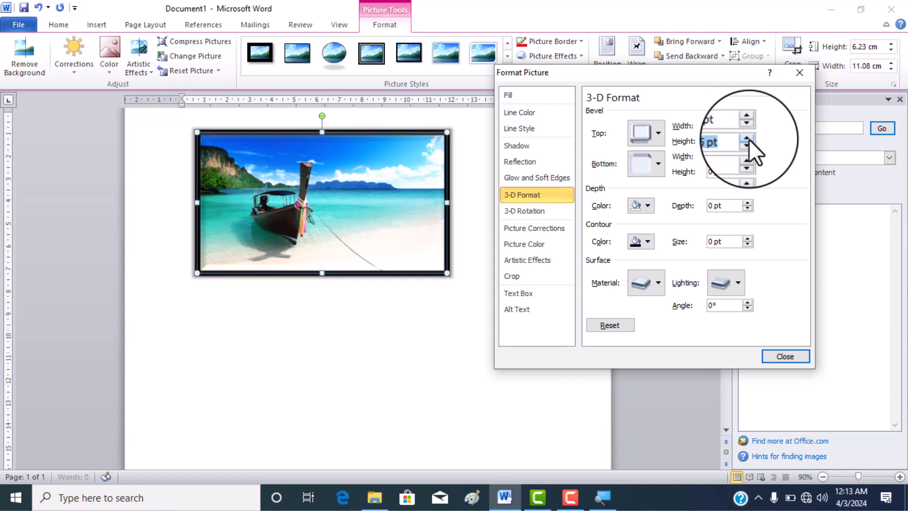
{"action": "left_click", "coordinate": [748, 139]}
{"action": "left_click", "coordinate": [747, 138]}
{"action": "left_click", "coordinate": [747, 139]}
{"action": "left_click", "coordinate": [748, 139]}
{"action": "left_click", "coordinate": [747, 139]}
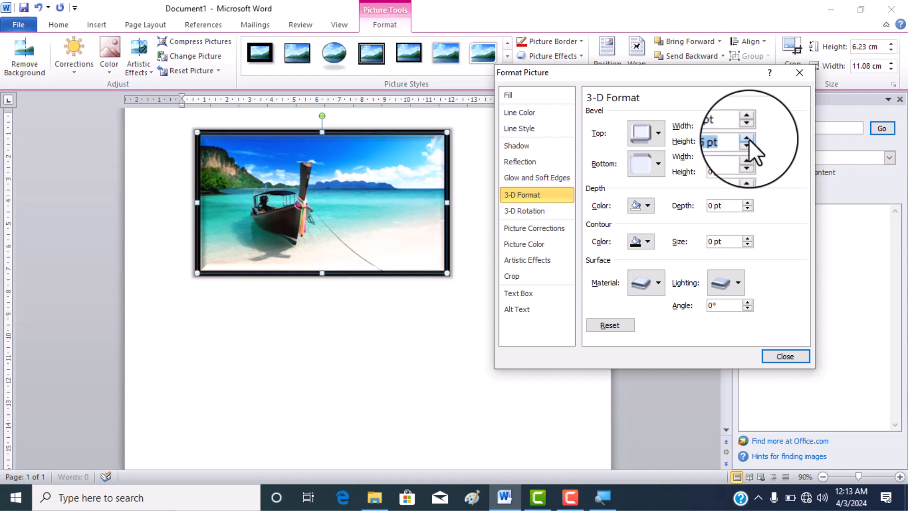
{"action": "left_click", "coordinate": [748, 139]}
{"action": "left_click", "coordinate": [748, 139]}
{"action": "left_click", "coordinate": [747, 139]}
{"action": "left_click", "coordinate": [748, 138]}
{"action": "left_click", "coordinate": [748, 139]}
{"action": "left_click", "coordinate": [748, 138]}
{"action": "left_click", "coordinate": [748, 139]}
{"action": "left_click", "coordinate": [748, 138]}
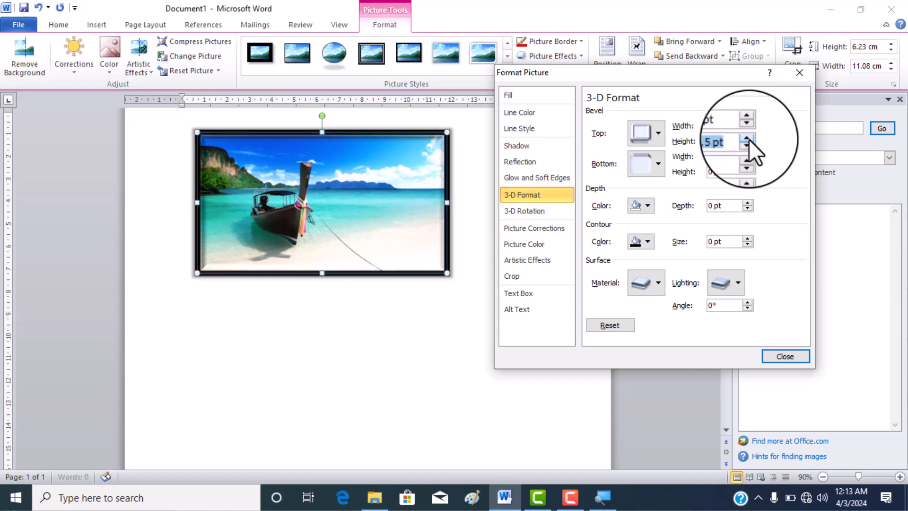
{"action": "left_click", "coordinate": [748, 139]}
{"action": "left_click", "coordinate": [747, 138]}
{"action": "left_click", "coordinate": [747, 139]}
{"action": "left_click", "coordinate": [748, 139]}
{"action": "left_click", "coordinate": [747, 139]}
{"action": "left_click", "coordinate": [748, 139]}
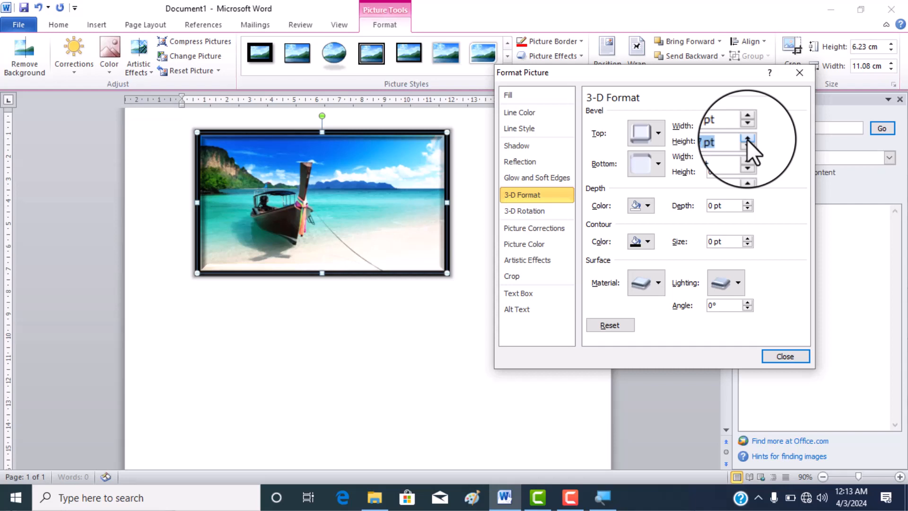
{"action": "left_click", "coordinate": [748, 139]}
{"action": "left_click", "coordinate": [747, 139]}
{"action": "left_click", "coordinate": [747, 139]}
{"action": "left_click", "coordinate": [747, 140]}
{"action": "left_click", "coordinate": [748, 139]}
{"action": "left_click", "coordinate": [747, 139]}
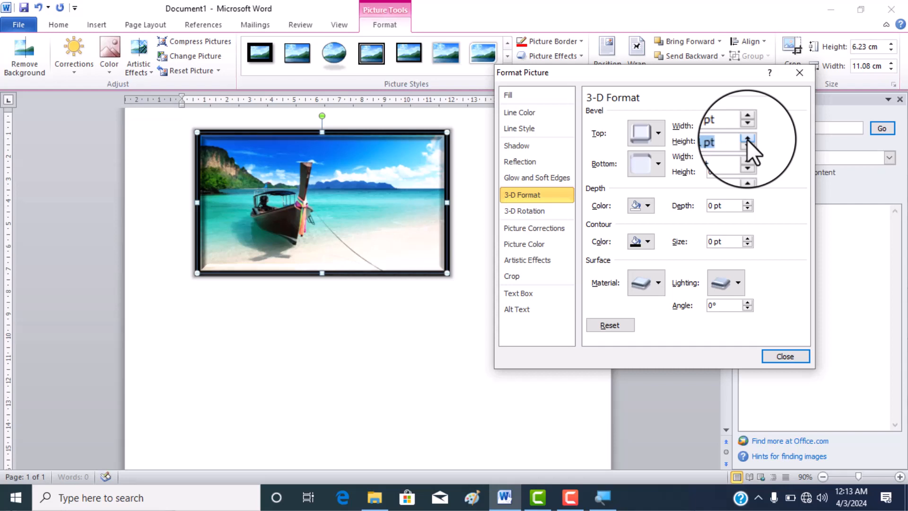
{"action": "left_click", "coordinate": [748, 139]}
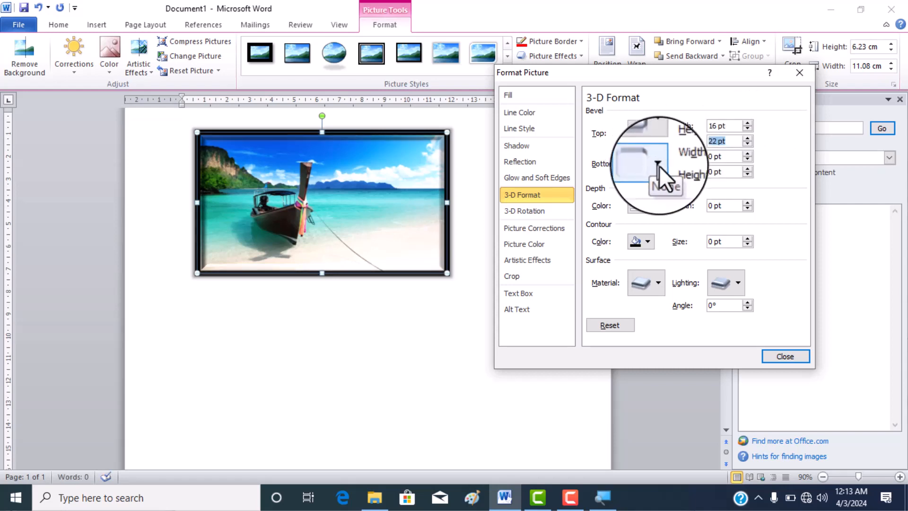
Set the picture's bottom bevel width to 33.5 pt.
{"action": "left_click", "coordinate": [748, 155]}
{"action": "left_click", "coordinate": [747, 155]}
{"action": "left_click", "coordinate": [747, 154]}
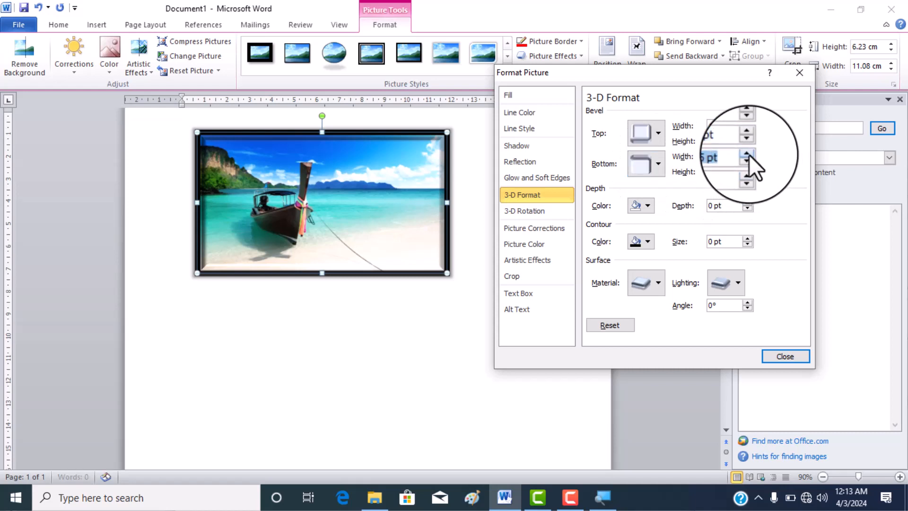
{"action": "left_click", "coordinate": [748, 155]}
{"action": "left_click", "coordinate": [748, 154]}
{"action": "left_click", "coordinate": [748, 154]}
{"action": "left_click", "coordinate": [749, 155]}
{"action": "left_click", "coordinate": [748, 154]}
{"action": "left_click", "coordinate": [749, 154]}
{"action": "left_click", "coordinate": [749, 155]}
{"action": "left_click", "coordinate": [748, 154]}
{"action": "left_click", "coordinate": [748, 154]}
{"action": "left_click", "coordinate": [748, 154]}
{"action": "left_click", "coordinate": [749, 154]}
{"action": "left_click", "coordinate": [749, 154]}
{"action": "left_click", "coordinate": [748, 154]}
{"action": "left_click", "coordinate": [748, 154]}
{"action": "left_click", "coordinate": [748, 155]}
{"action": "left_click", "coordinate": [749, 154]}
{"action": "left_click", "coordinate": [749, 154]}
{"action": "left_click", "coordinate": [748, 154]}
{"action": "left_click", "coordinate": [749, 154]}
{"action": "left_click", "coordinate": [749, 154]}
{"action": "left_click", "coordinate": [748, 154]}
{"action": "left_click", "coordinate": [749, 154]}
{"action": "left_click", "coordinate": [748, 154]}
{"action": "left_click", "coordinate": [748, 154]}
{"action": "left_click", "coordinate": [749, 154]}
{"action": "left_click", "coordinate": [748, 154]}
{"action": "left_click", "coordinate": [749, 154]}
{"action": "left_click", "coordinate": [748, 154]}
{"action": "left_click", "coordinate": [749, 154]}
{"action": "left_click", "coordinate": [749, 154]}
{"action": "left_click", "coordinate": [749, 154]}
{"action": "left_click", "coordinate": [748, 154]}
{"action": "left_click", "coordinate": [748, 154]}
{"action": "left_click", "coordinate": [748, 155]}
{"action": "left_click", "coordinate": [749, 154]}
{"action": "left_click", "coordinate": [749, 154]}
{"action": "left_click", "coordinate": [749, 154]}
{"action": "left_click", "coordinate": [748, 155]}
{"action": "left_click", "coordinate": [748, 154]}
{"action": "left_click", "coordinate": [748, 154]}
{"action": "left_click", "coordinate": [748, 154]}
{"action": "left_click", "coordinate": [749, 154]}
{"action": "left_click", "coordinate": [749, 154]}
{"action": "left_click", "coordinate": [749, 154]}
{"action": "left_click", "coordinate": [749, 154]}
{"action": "left_click", "coordinate": [749, 154]}
{"action": "left_click", "coordinate": [749, 154]}
{"action": "left_click", "coordinate": [748, 154]}
{"action": "left_click", "coordinate": [749, 154]}
{"action": "left_click", "coordinate": [748, 155]}
Set the picture's bottom bevel height to 23.5 pt.
{"action": "left_click", "coordinate": [750, 169]}
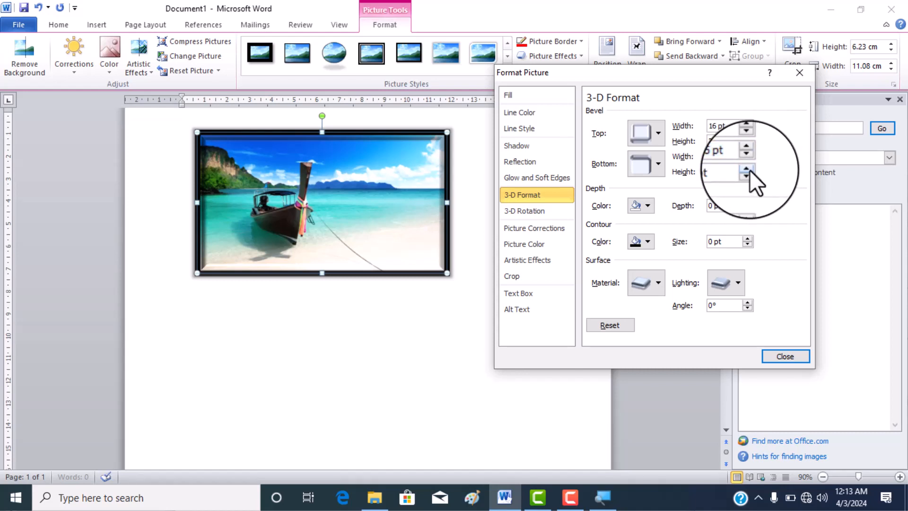
{"action": "left_click", "coordinate": [751, 169]}
{"action": "left_click", "coordinate": [750, 169]}
{"action": "left_click", "coordinate": [750, 170]}
{"action": "left_click", "coordinate": [750, 170]}
{"action": "left_click", "coordinate": [751, 170]}
{"action": "left_click", "coordinate": [750, 169]}
{"action": "left_click", "coordinate": [750, 169]}
{"action": "left_click", "coordinate": [750, 170]}
{"action": "left_click", "coordinate": [750, 169]}
{"action": "left_click", "coordinate": [750, 170]}
{"action": "left_click", "coordinate": [750, 169]}
{"action": "left_click", "coordinate": [750, 170]}
{"action": "left_click", "coordinate": [750, 169]}
{"action": "left_click", "coordinate": [750, 170]}
{"action": "left_click", "coordinate": [750, 169]}
{"action": "left_click", "coordinate": [750, 169]}
{"action": "left_click", "coordinate": [750, 169]}
{"action": "left_click", "coordinate": [750, 170]}
{"action": "left_click", "coordinate": [751, 170]}
{"action": "left_click", "coordinate": [751, 169]}
{"action": "left_click", "coordinate": [751, 169]}
{"action": "left_click", "coordinate": [751, 170]}
{"action": "left_click", "coordinate": [750, 170]}
{"action": "left_click", "coordinate": [751, 169]}
{"action": "left_click", "coordinate": [750, 169]}
{"action": "left_click", "coordinate": [750, 170]}
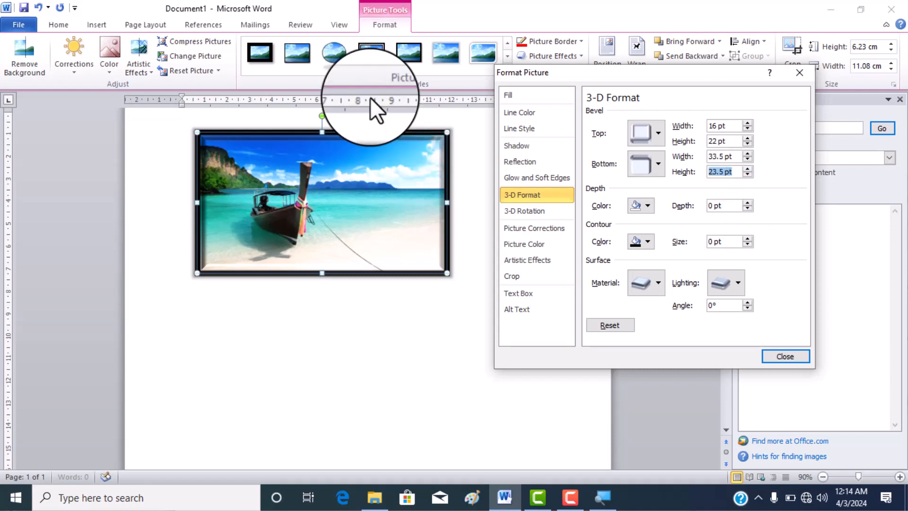
Switch the beach picture to the simple black frame style and increase its top bevel width.
{"action": "left_click", "coordinate": [294, 56]}
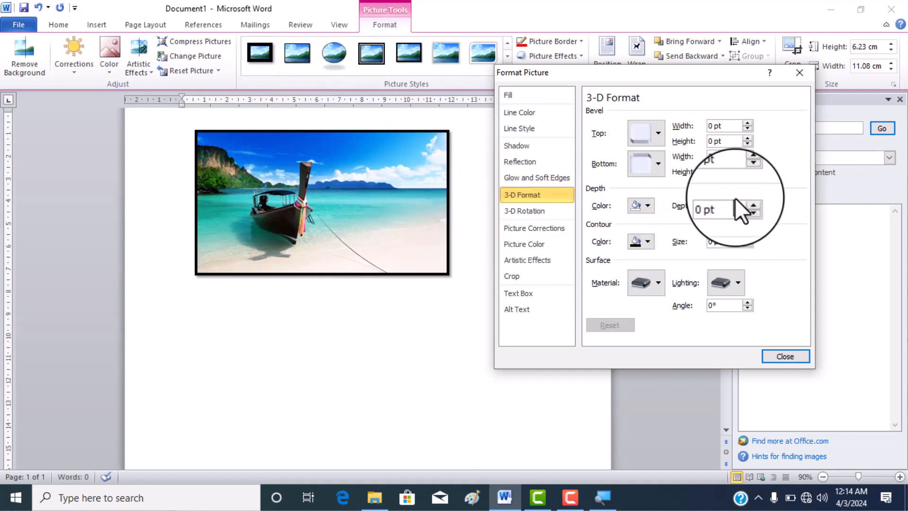
{"action": "left_click", "coordinate": [748, 124]}
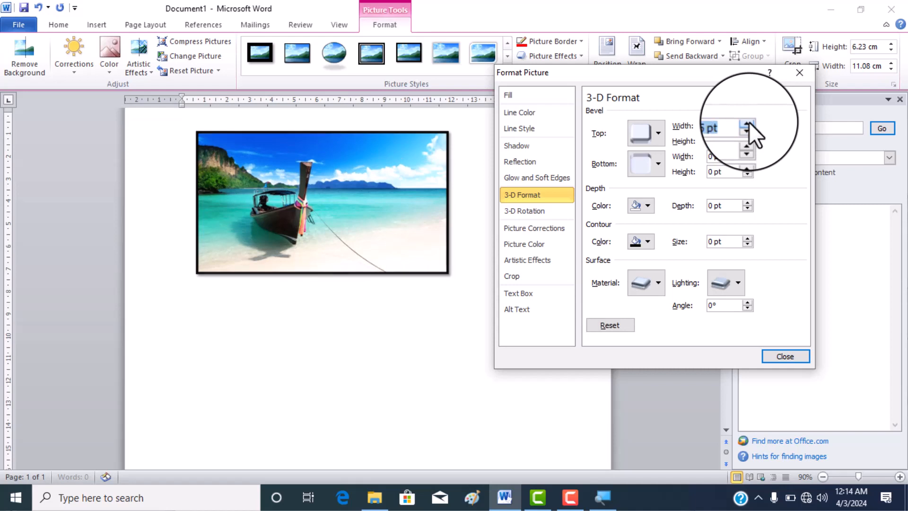
{"action": "left_click", "coordinate": [748, 122]}
{"action": "left_click", "coordinate": [748, 123]}
{"action": "left_click", "coordinate": [748, 123]}
{"action": "left_click", "coordinate": [748, 122]}
{"action": "left_click", "coordinate": [748, 123]}
{"action": "left_click", "coordinate": [748, 123]}
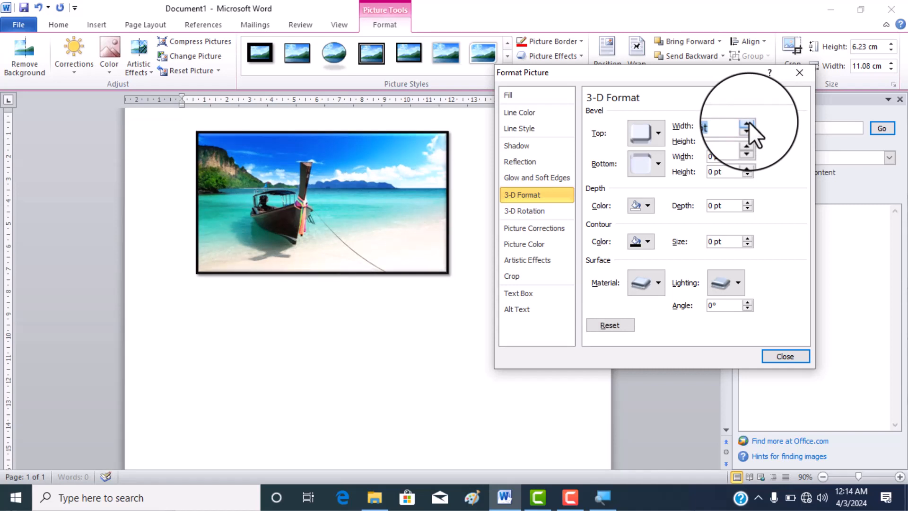
{"action": "left_click", "coordinate": [748, 123]}
{"action": "left_click", "coordinate": [749, 122]}
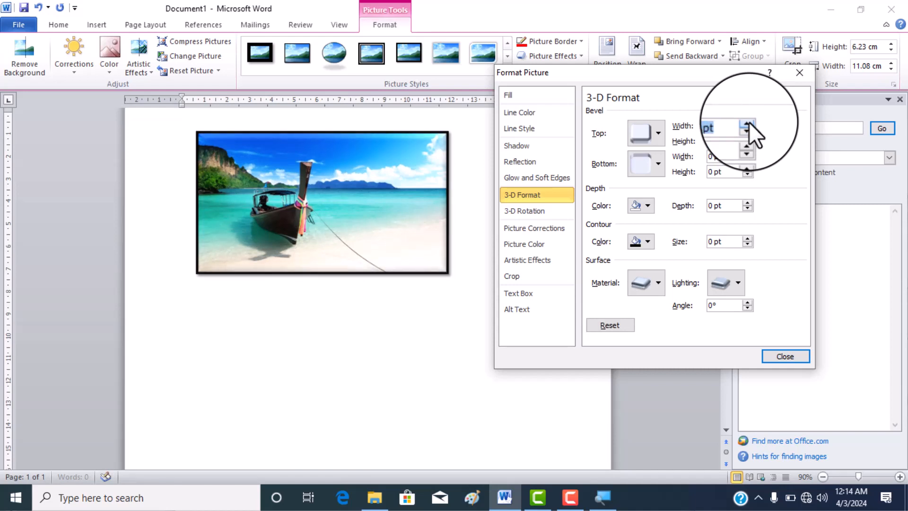
{"action": "left_click", "coordinate": [749, 122]}
{"action": "left_click", "coordinate": [749, 122]}
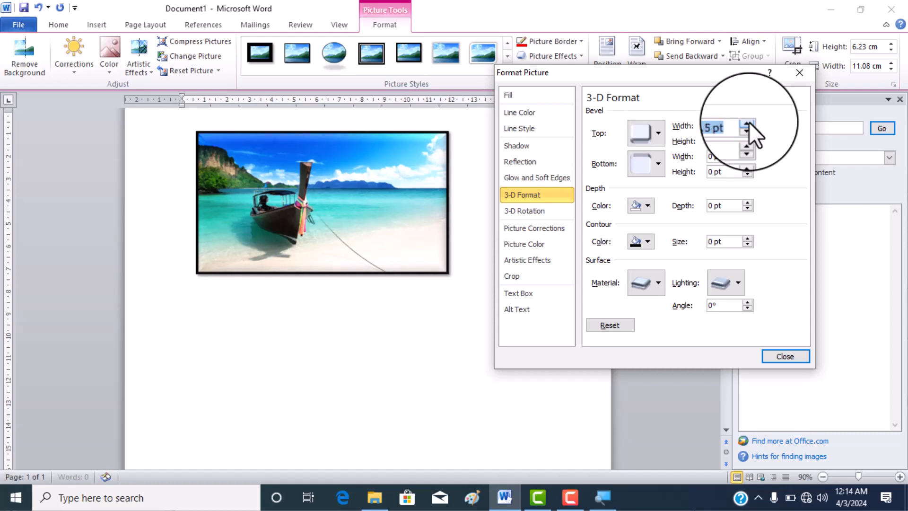
{"action": "left_click", "coordinate": [748, 122]}
{"action": "left_click", "coordinate": [748, 122]}
{"action": "left_click", "coordinate": [748, 122]}
{"action": "left_click", "coordinate": [749, 123]}
{"action": "left_click", "coordinate": [749, 122]}
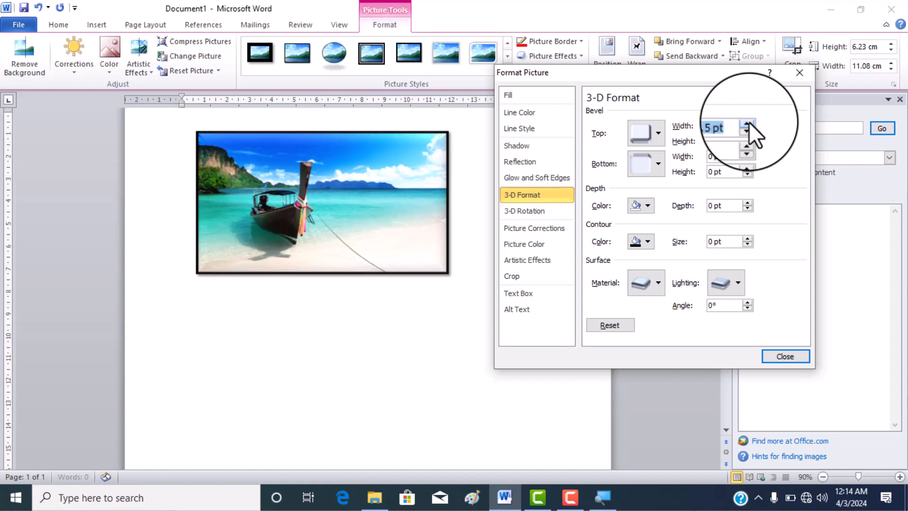
{"action": "left_click", "coordinate": [748, 123]}
{"action": "left_click", "coordinate": [748, 122]}
{"action": "left_click", "coordinate": [748, 123]}
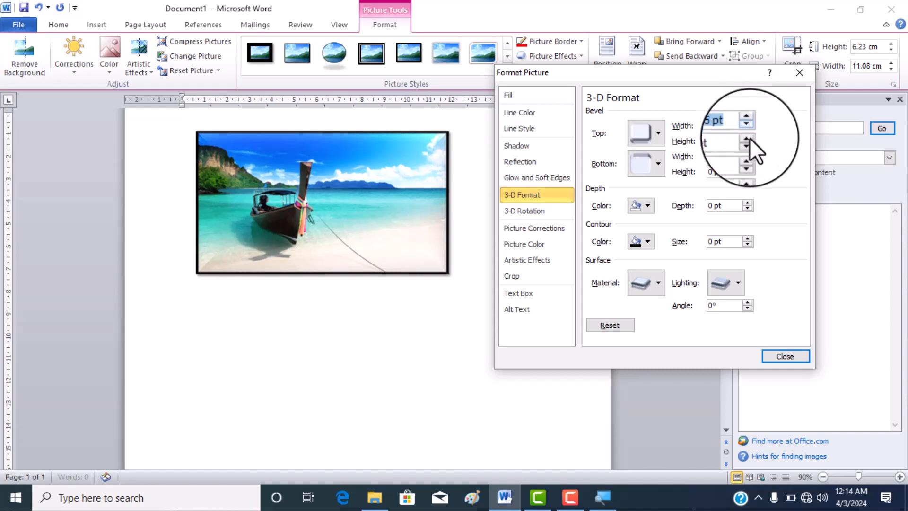
Set the beach picture's top bevel height to 48.5 pt.
{"action": "left_click", "coordinate": [748, 138]}
{"action": "left_click", "coordinate": [748, 138]}
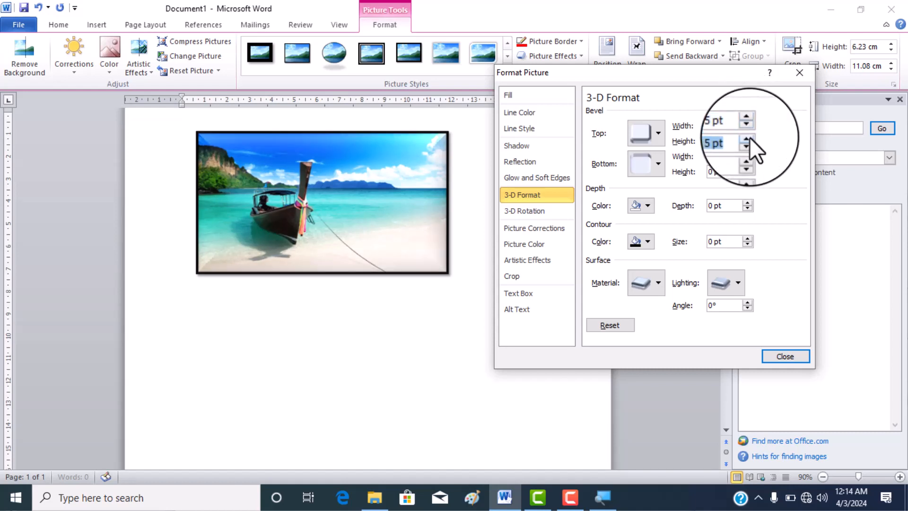
{"action": "left_click", "coordinate": [748, 138]}
{"action": "left_click", "coordinate": [749, 138]}
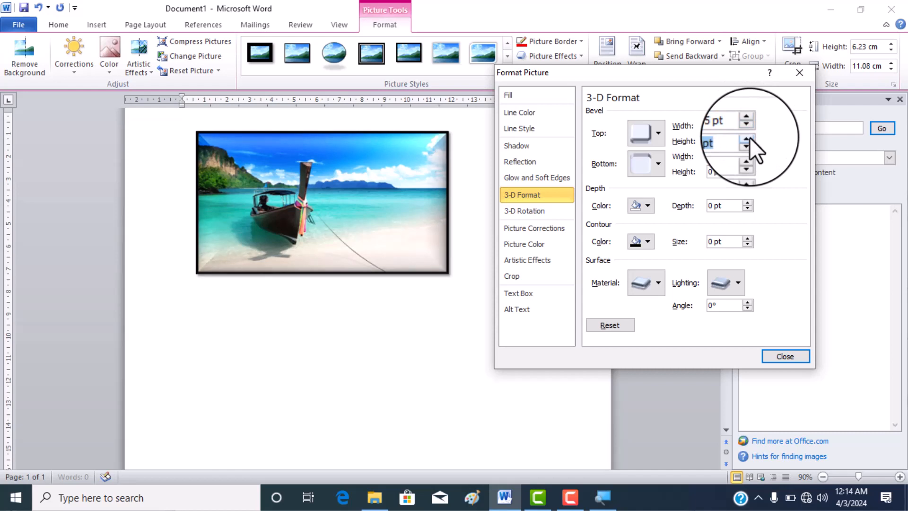
{"action": "left_click", "coordinate": [749, 138]}
{"action": "left_click", "coordinate": [749, 138]}
{"action": "left_click", "coordinate": [749, 138]}
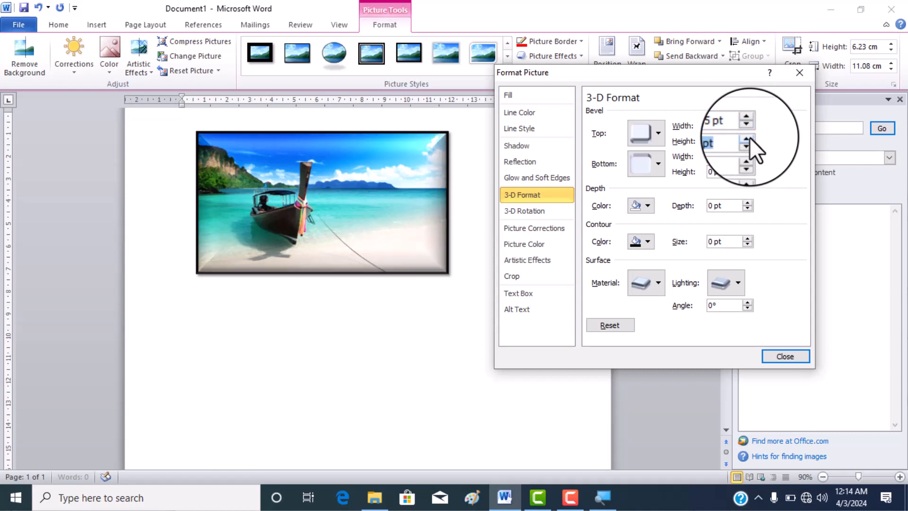
{"action": "left_click", "coordinate": [748, 138]}
{"action": "left_click", "coordinate": [749, 138]}
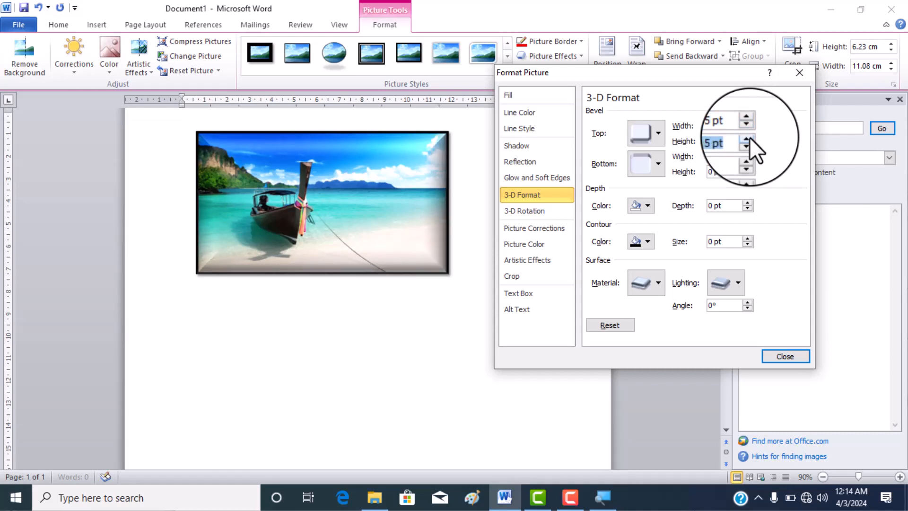
{"action": "left_click", "coordinate": [750, 137]}
{"action": "left_click", "coordinate": [749, 138]}
{"action": "left_click", "coordinate": [750, 138]}
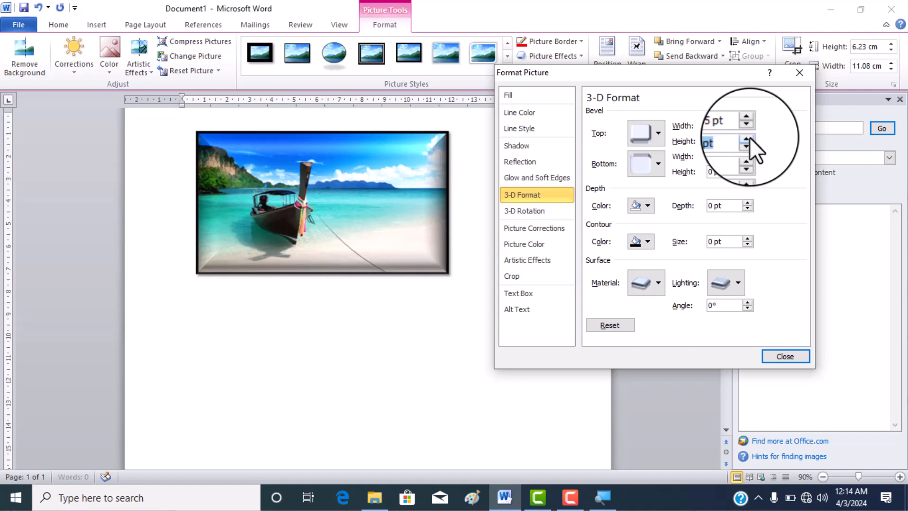
{"action": "left_click", "coordinate": [750, 138]}
{"action": "left_click", "coordinate": [749, 138]}
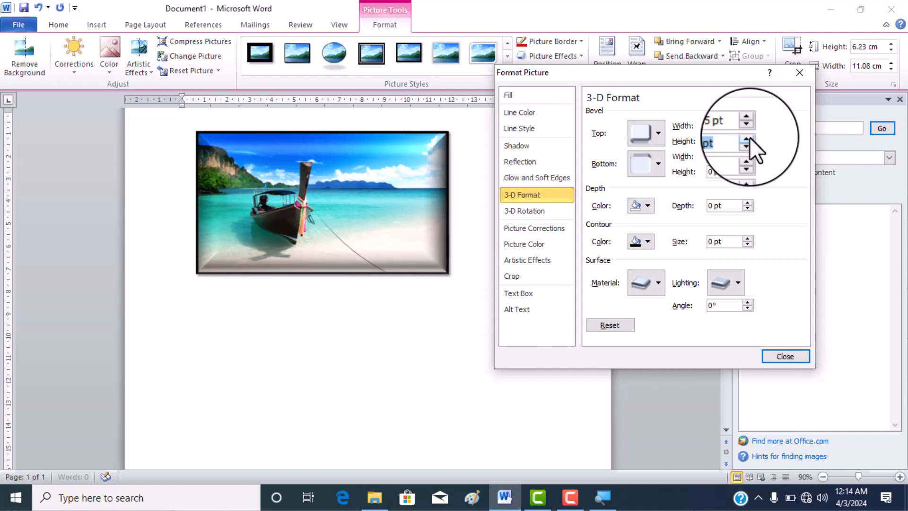
{"action": "left_click", "coordinate": [749, 138]}
{"action": "left_click", "coordinate": [749, 137]}
{"action": "left_click", "coordinate": [750, 138]}
{"action": "left_click", "coordinate": [750, 138]}
{"action": "left_click", "coordinate": [750, 138]}
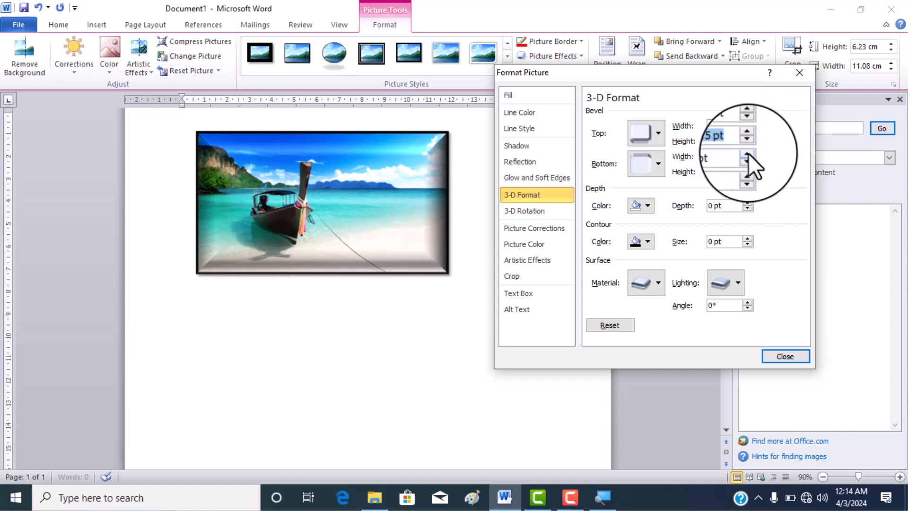
Set the beach picture's bottom bevel width to 30.5 pt.
{"action": "left_click", "coordinate": [747, 153]}
{"action": "left_click", "coordinate": [746, 154]}
{"action": "left_click", "coordinate": [743, 153]}
{"action": "left_click", "coordinate": [742, 153]}
{"action": "left_click", "coordinate": [743, 153]}
{"action": "left_click", "coordinate": [743, 154]}
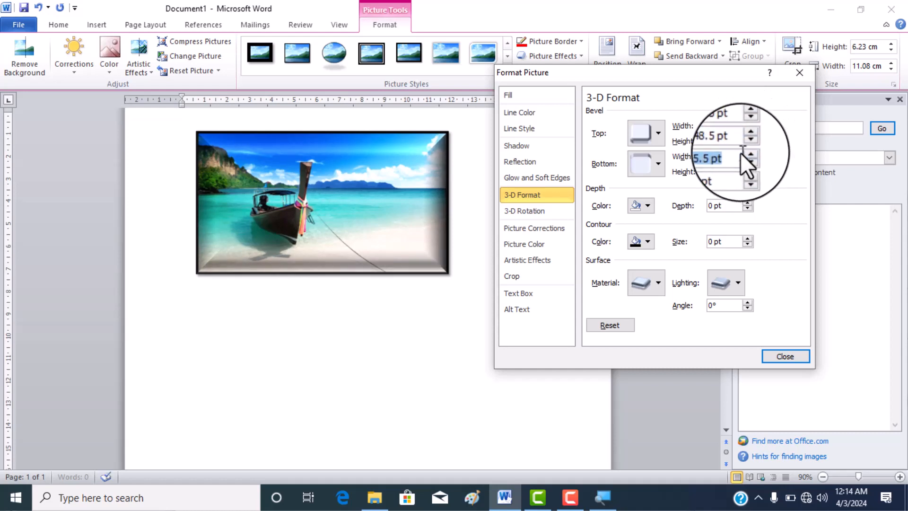
{"action": "left_click", "coordinate": [736, 159]}
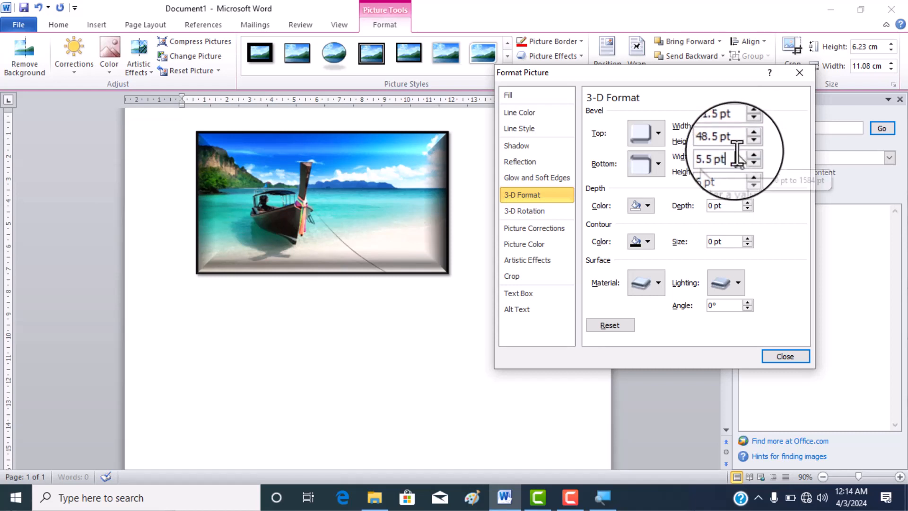
{"action": "left_click", "coordinate": [747, 154]}
{"action": "left_click", "coordinate": [746, 154]}
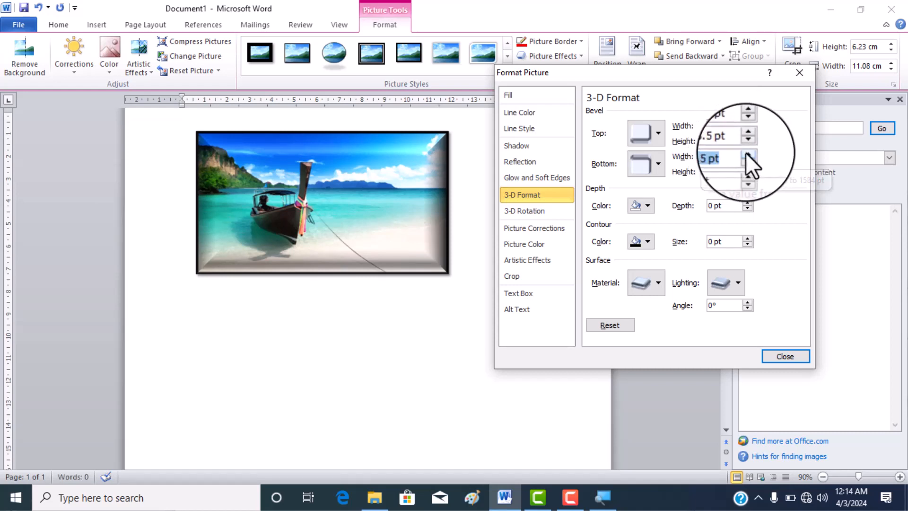
{"action": "left_click", "coordinate": [746, 153]}
{"action": "left_click", "coordinate": [746, 153]}
{"action": "left_click", "coordinate": [746, 153]}
{"action": "left_click", "coordinate": [746, 152]}
{"action": "left_click", "coordinate": [745, 152]}
{"action": "left_click", "coordinate": [745, 152]}
{"action": "left_click", "coordinate": [745, 153]}
{"action": "left_click", "coordinate": [745, 152]}
{"action": "left_click", "coordinate": [745, 153]}
{"action": "left_click", "coordinate": [745, 152]}
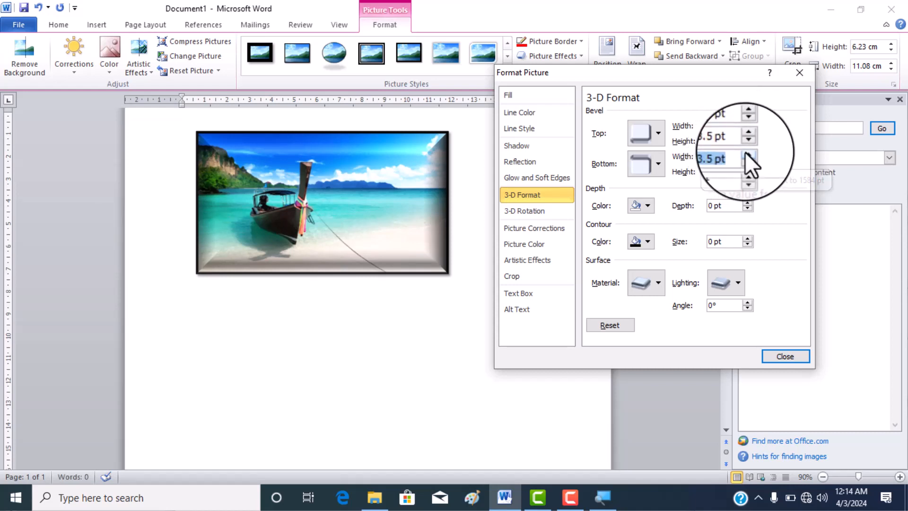
{"action": "left_click", "coordinate": [745, 153]}
{"action": "left_click", "coordinate": [745, 152]}
{"action": "left_click", "coordinate": [745, 152]}
{"action": "left_click", "coordinate": [745, 153]}
{"action": "left_click", "coordinate": [745, 153]}
{"action": "left_click", "coordinate": [745, 153]}
{"action": "left_click", "coordinate": [745, 152]}
{"action": "left_click", "coordinate": [745, 152]}
{"action": "left_click", "coordinate": [745, 152]}
{"action": "left_click", "coordinate": [745, 152]}
{"action": "left_click", "coordinate": [745, 152]}
{"action": "left_click", "coordinate": [745, 152]}
{"action": "left_click", "coordinate": [746, 153]}
{"action": "left_click", "coordinate": [745, 152]}
{"action": "left_click", "coordinate": [746, 153]}
{"action": "left_click", "coordinate": [745, 151]}
{"action": "left_click", "coordinate": [745, 152]}
{"action": "left_click", "coordinate": [744, 151]}
{"action": "left_click", "coordinate": [744, 151]}
{"action": "left_click", "coordinate": [743, 150]}
{"action": "left_click", "coordinate": [743, 150]}
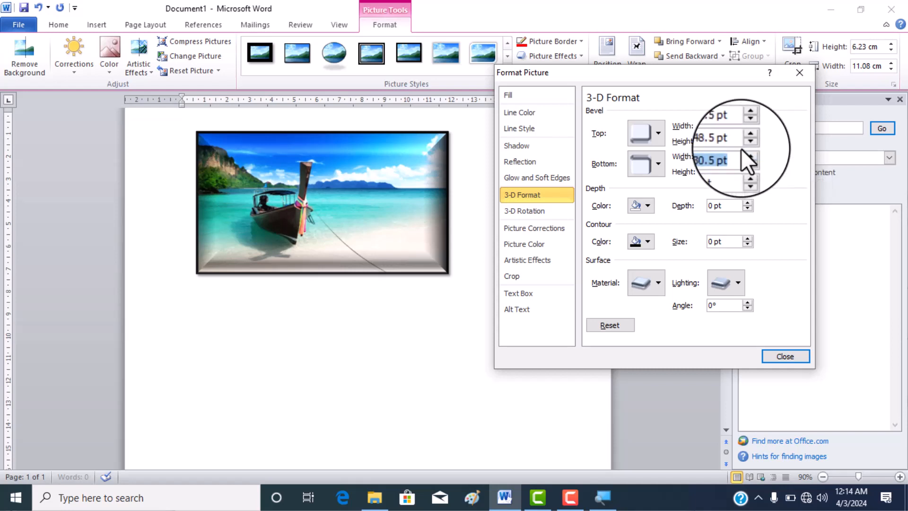
Set the beach picture's bottom bevel height to 25 pt.
{"action": "left_click", "coordinate": [748, 168]}
{"action": "left_click", "coordinate": [748, 167]}
{"action": "left_click", "coordinate": [749, 167]}
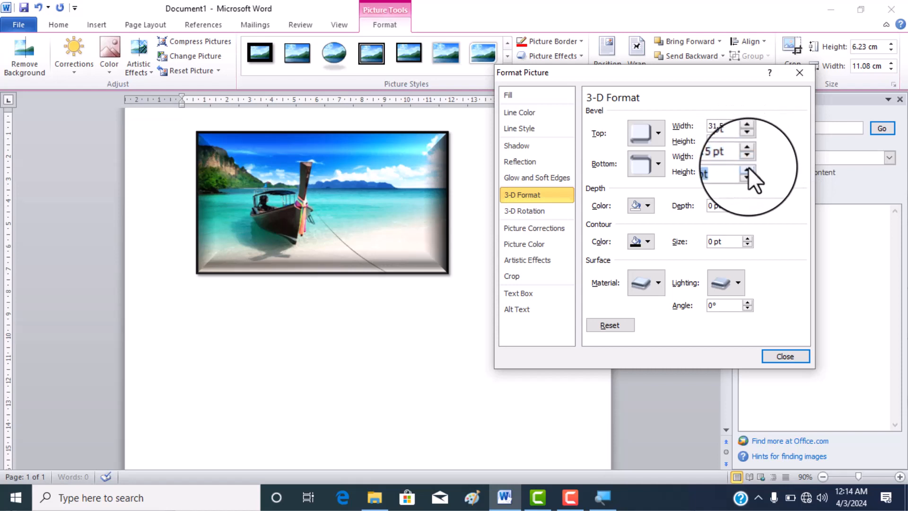
{"action": "left_click", "coordinate": [748, 168]}
{"action": "left_click", "coordinate": [749, 167]}
{"action": "left_click", "coordinate": [748, 168]}
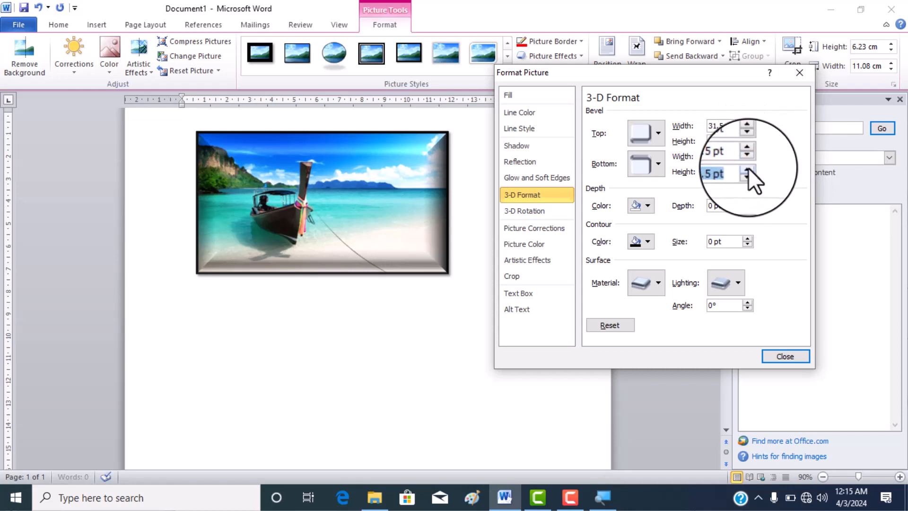
{"action": "left_click", "coordinate": [749, 169]}
{"action": "left_click", "coordinate": [748, 167]}
{"action": "left_click", "coordinate": [747, 166]}
{"action": "left_click", "coordinate": [747, 168]}
{"action": "left_click", "coordinate": [747, 168]}
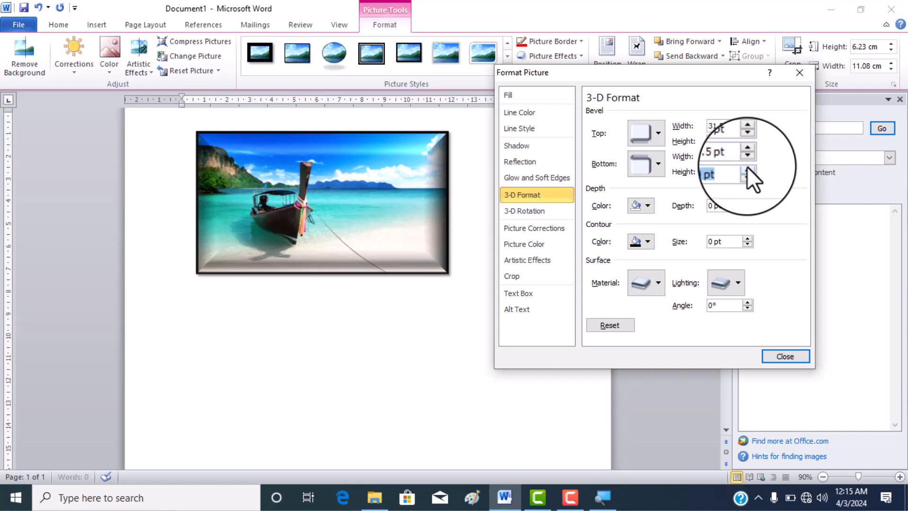
{"action": "left_click", "coordinate": [747, 168]}
{"action": "left_click", "coordinate": [747, 167]}
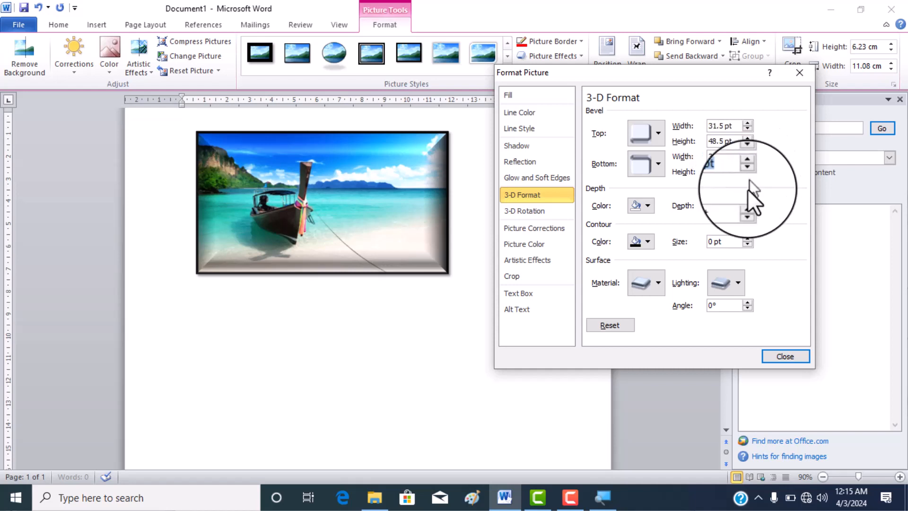
Try the fourth Standard surface material on the beach picture, followed by the first Special Effect material.
{"action": "left_click", "coordinate": [655, 283]}
{"action": "left_click", "coordinate": [755, 327]}
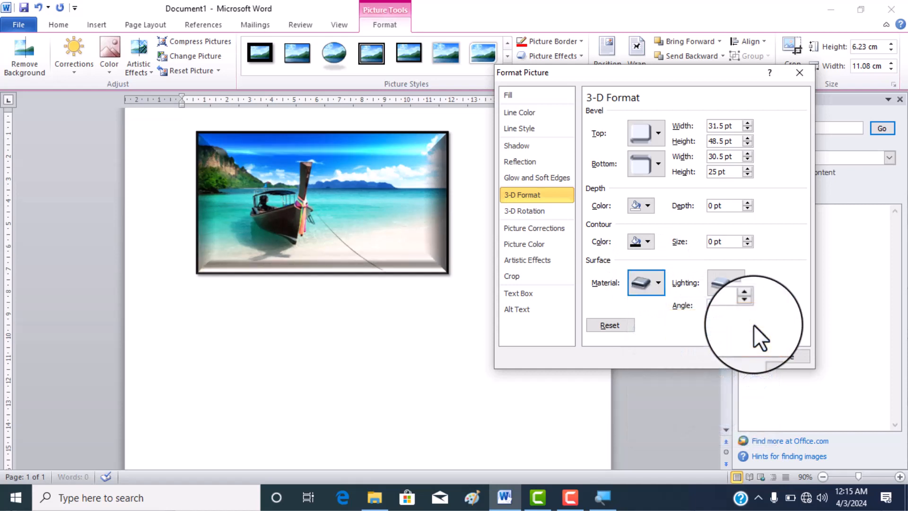
{"action": "left_click", "coordinate": [653, 283]}
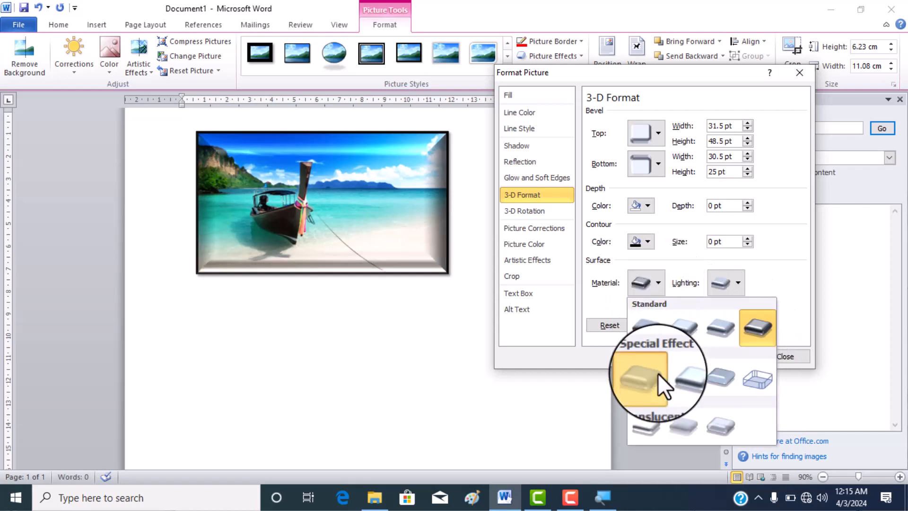
{"action": "left_click", "coordinate": [658, 373]}
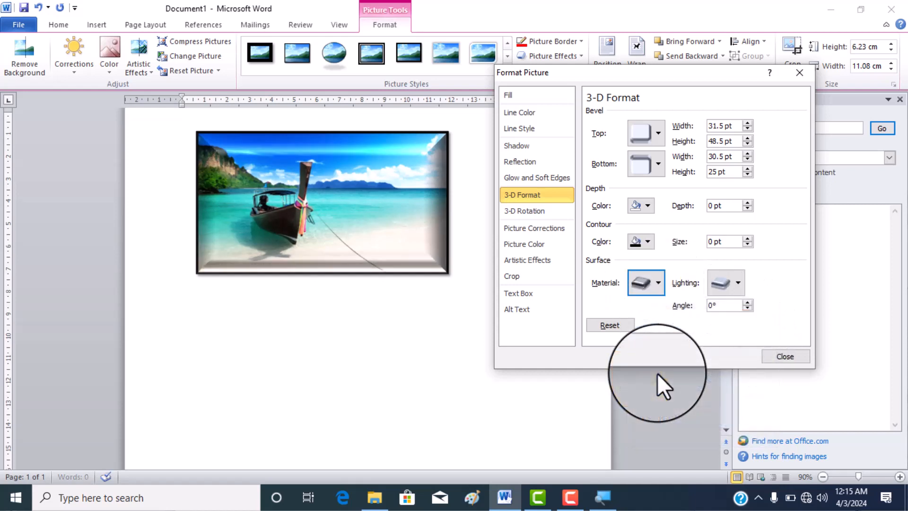
Try the third Warm lighting preset on the beach picture, followed by the first Warm preset.
{"action": "left_click", "coordinate": [736, 286]}
{"action": "left_click", "coordinate": [798, 152]}
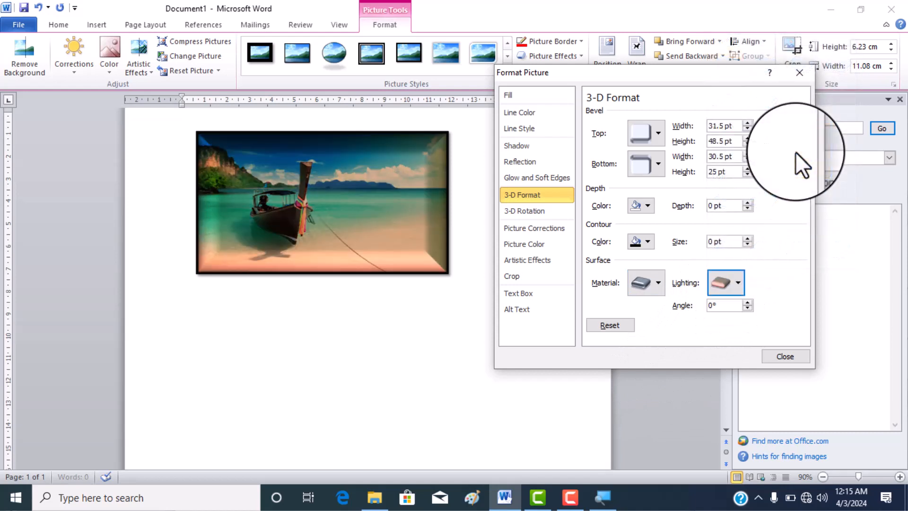
{"action": "left_click", "coordinate": [738, 284]}
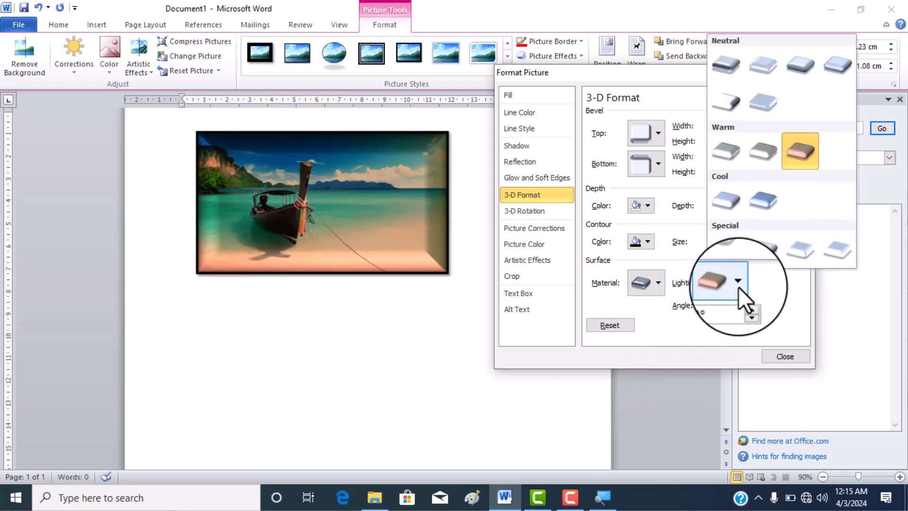
{"action": "left_click", "coordinate": [730, 155]}
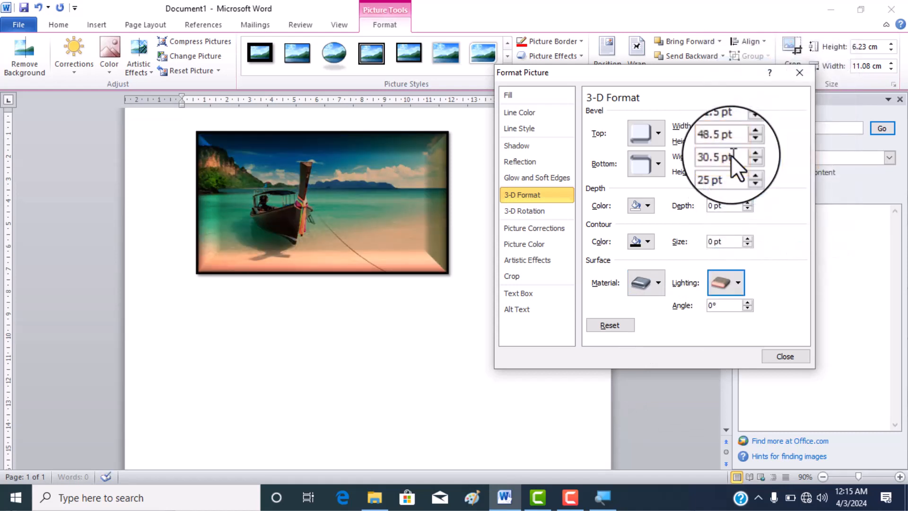
Apply the first Neutral lighting and the fourth Standard surface material to the picture, and finish the 3-D formatting.
{"action": "left_click", "coordinate": [738, 284]}
{"action": "left_click", "coordinate": [730, 71]}
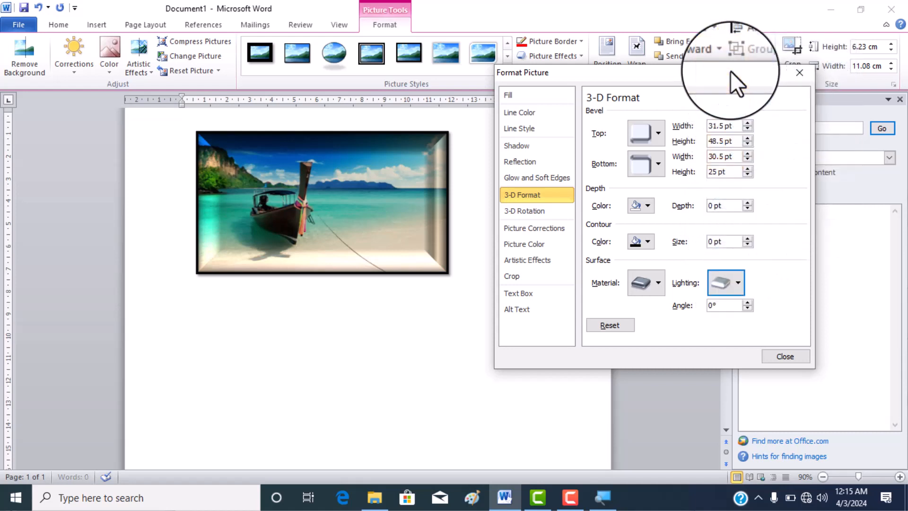
{"action": "left_click", "coordinate": [657, 284]}
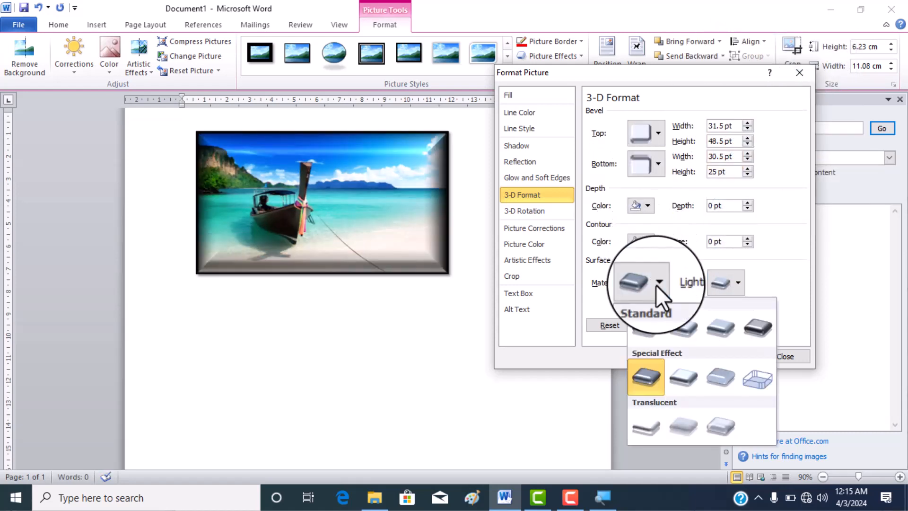
{"action": "left_click", "coordinate": [751, 331]}
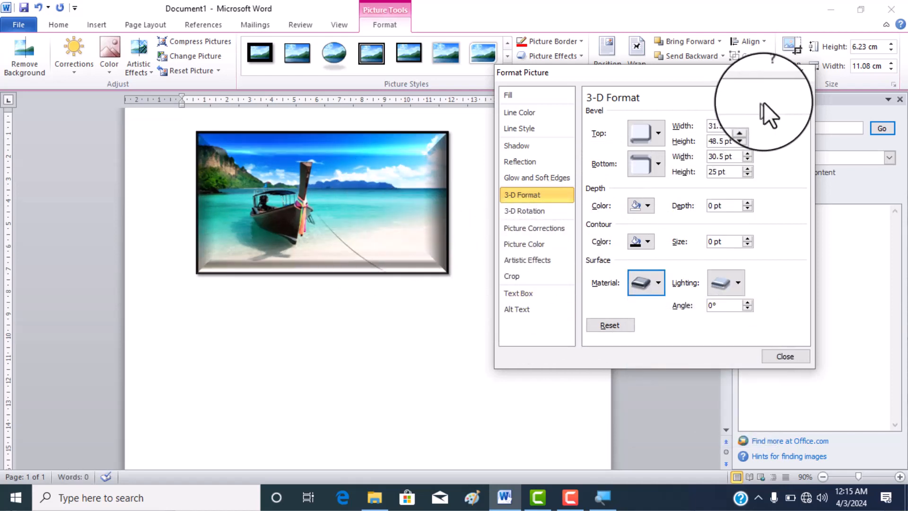
{"action": "left_click", "coordinate": [800, 73]}
Move the beach picture down and inward to the horizontal middle of the page's upper part.
{"action": "left_click", "coordinate": [387, 188]}
{"action": "left_click_drag", "start_coordinate": [388, 188], "coordinate": [439, 198]}
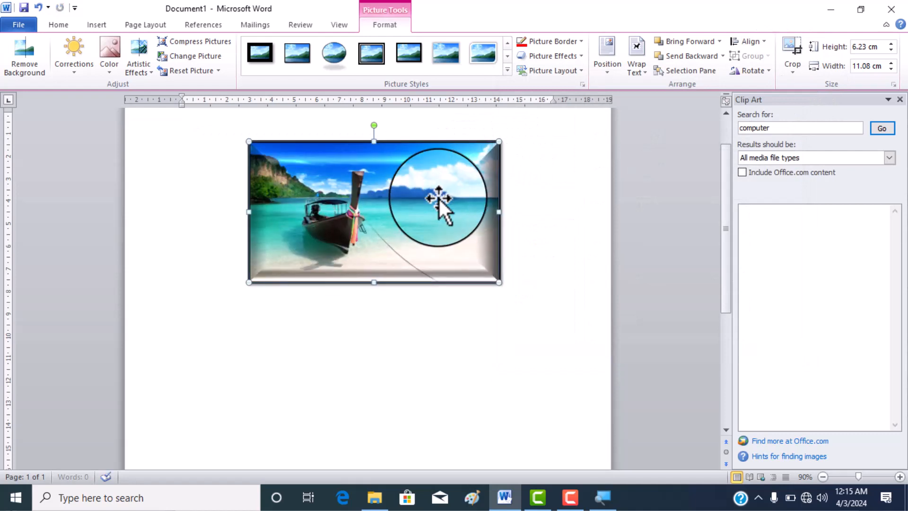
{"action": "right_click", "coordinate": [438, 197]}
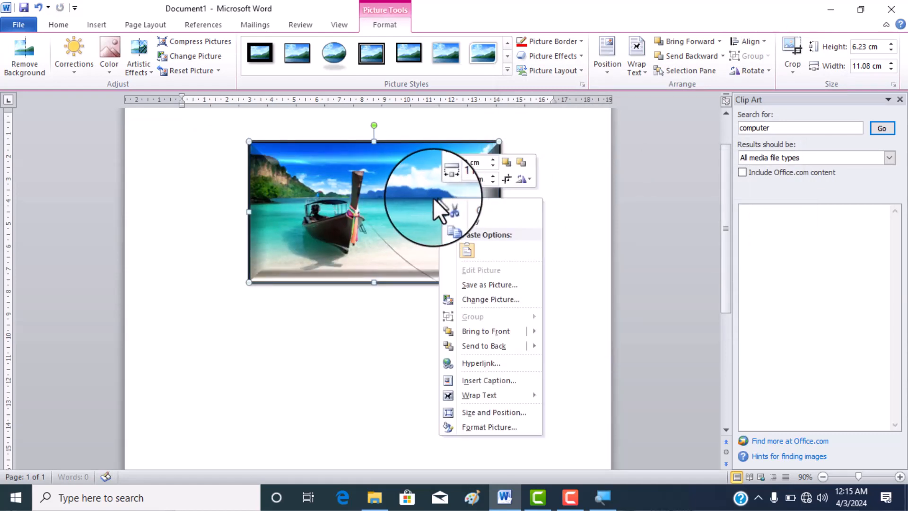
{"action": "left_click", "coordinate": [416, 195]}
{"action": "left_click_drag", "start_coordinate": [413, 205], "coordinate": [385, 242]}
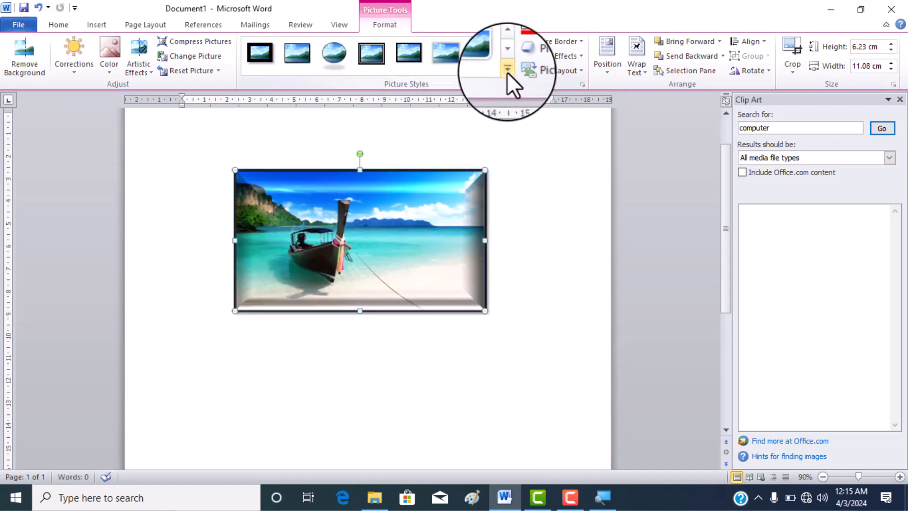
Look through the available picture styles and picture layouts, and delete the beach picture from the page.
{"action": "left_click", "coordinate": [519, 63]}
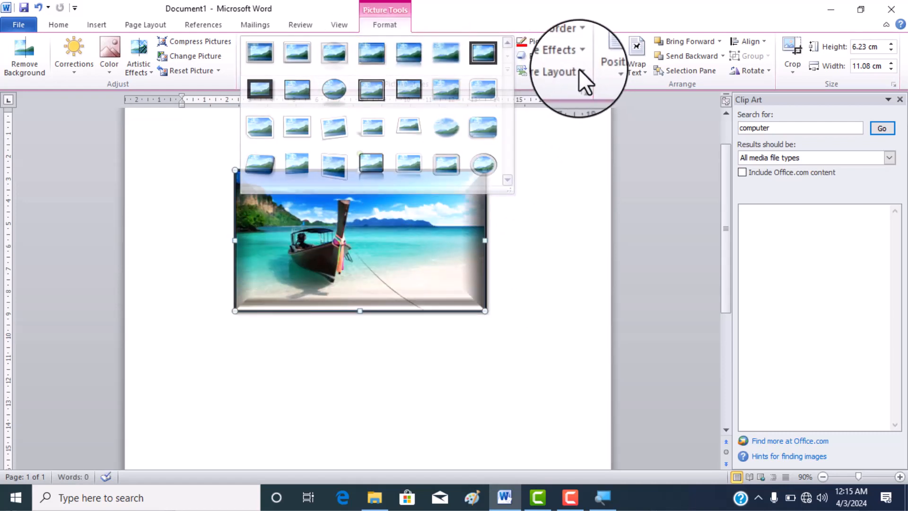
{"action": "left_click", "coordinate": [579, 69]}
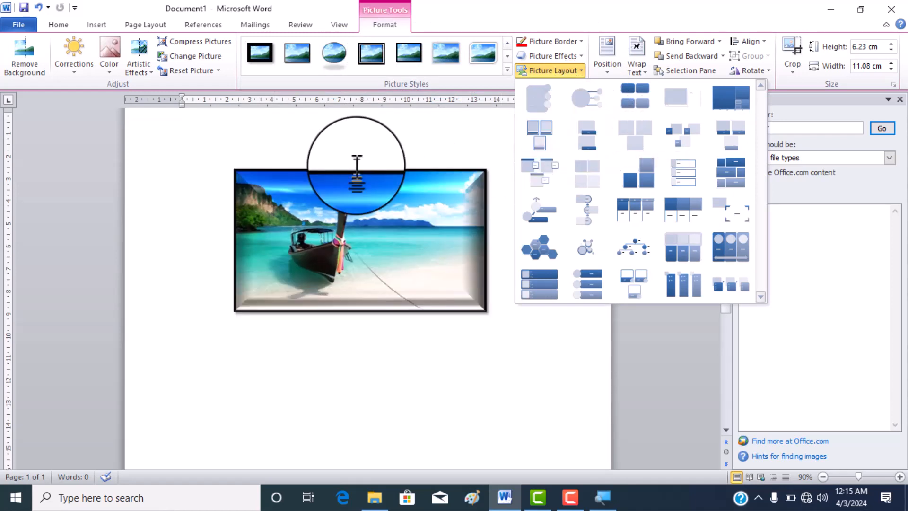
{"action": "left_click", "coordinate": [375, 172]}
{"action": "key", "text": "Delete"}
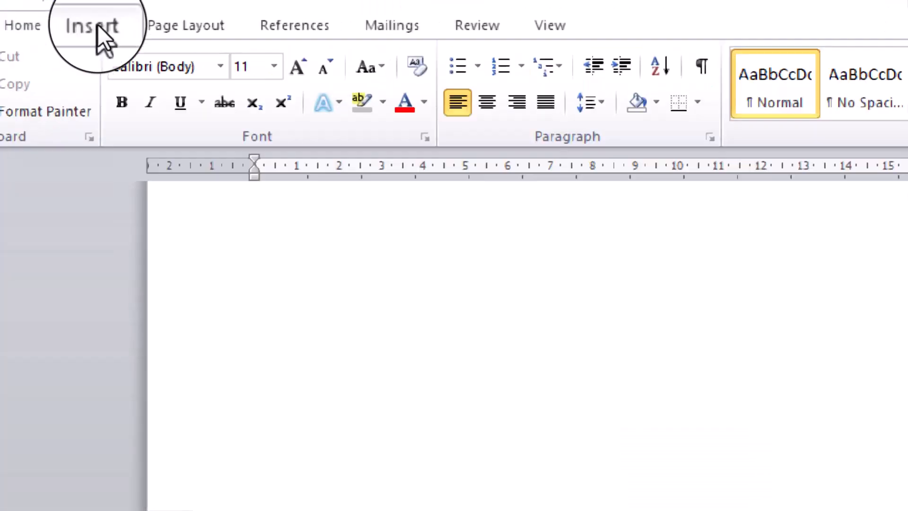
Insert the clip art of the woman working at a computer from the results for "computer".
{"action": "left_click", "coordinate": [98, 24]}
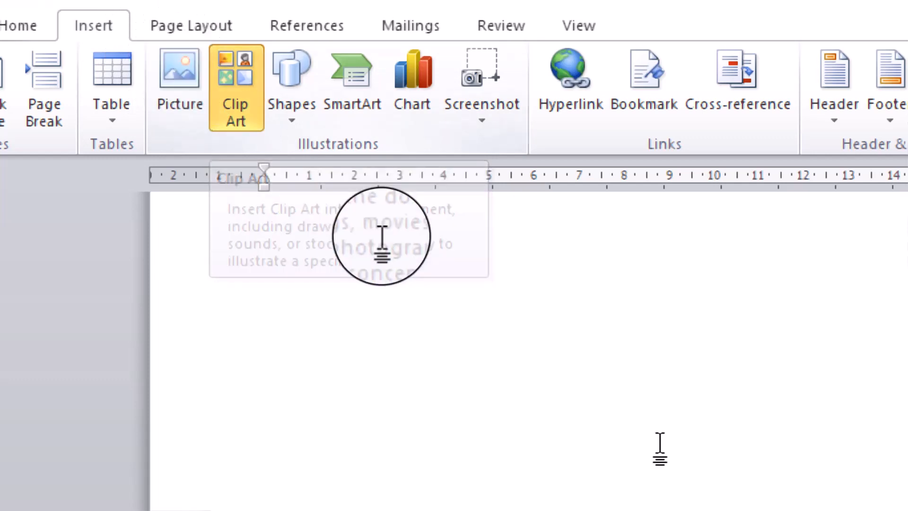
{"action": "left_click", "coordinate": [239, 75]}
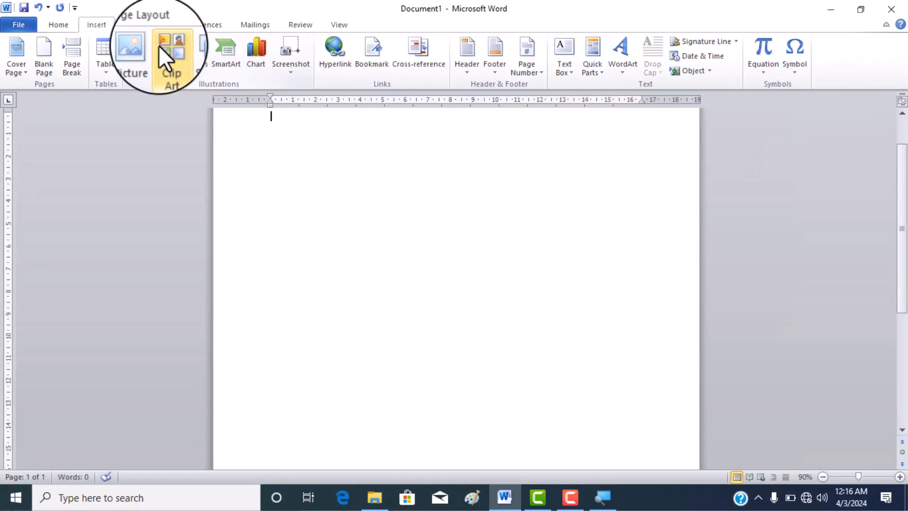
{"action": "left_click", "coordinate": [236, 76]}
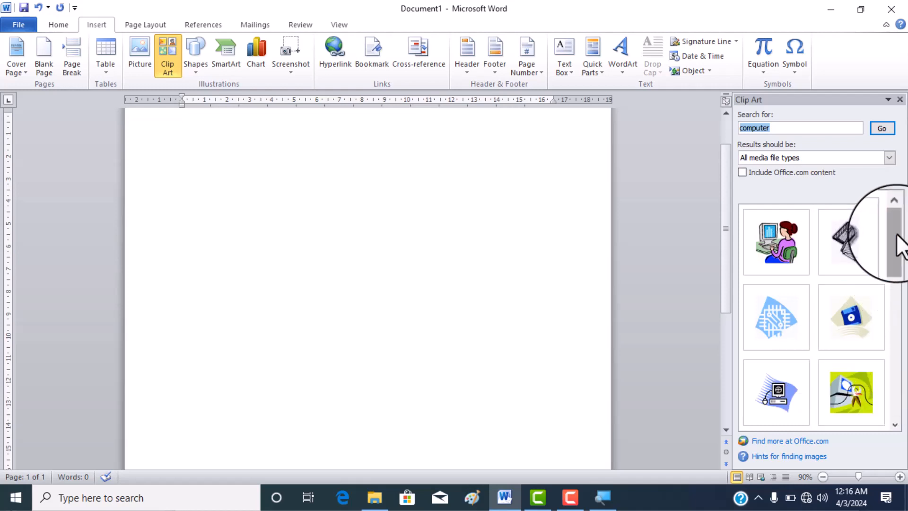
{"action": "mouse_move", "coordinate": [896, 236]}
{"action": "left_mouse_down"}
{"action": "mouse_move", "coordinate": [895, 298]}
{"action": "mouse_move", "coordinate": [894, 232]}
{"action": "left_mouse_up"}
{"action": "left_click", "coordinate": [771, 240]}
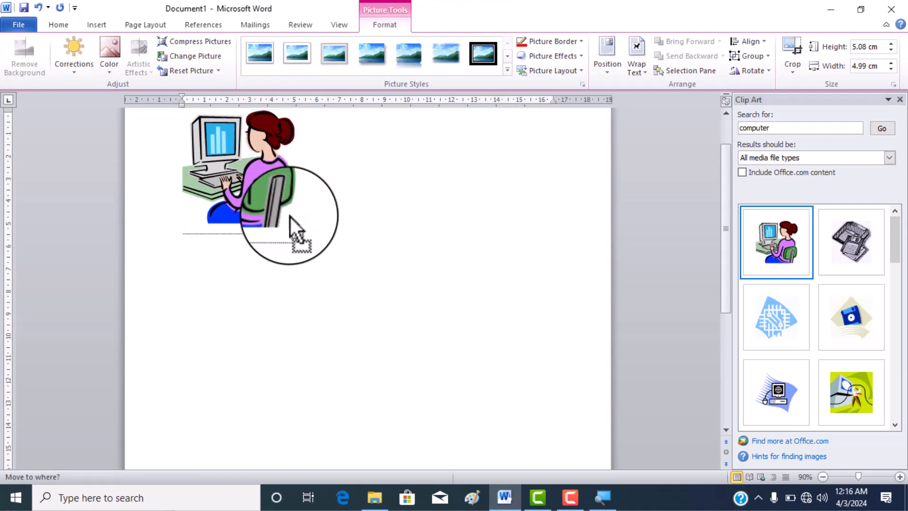
Set the text wrapping of the woman-at-computer clip art to Through and move it to the middle of the page's upper part.
{"action": "left_click", "coordinate": [641, 58]}
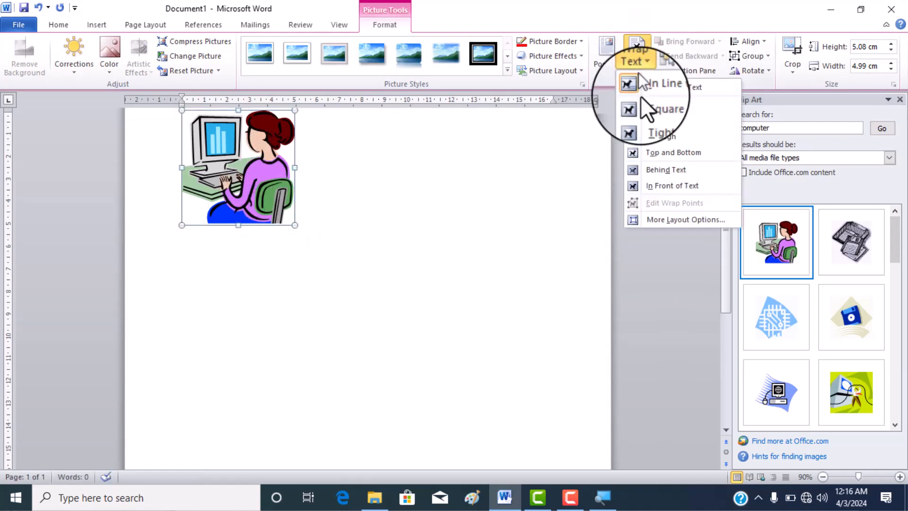
{"action": "left_click", "coordinate": [657, 134]}
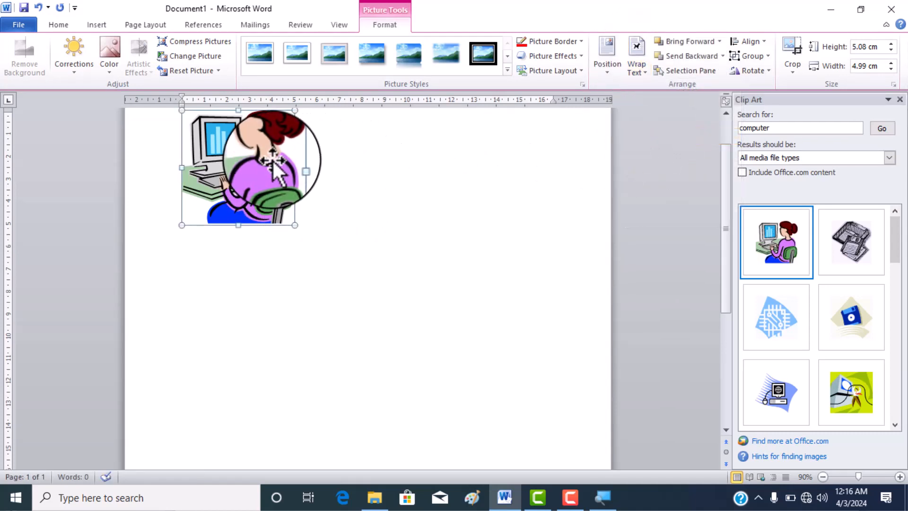
{"action": "left_click_drag", "start_coordinate": [271, 161], "coordinate": [384, 220]}
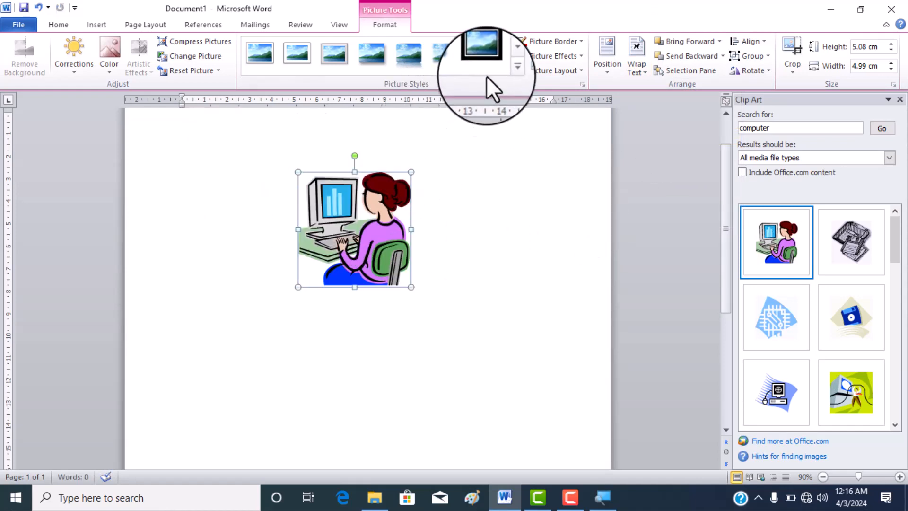
Look through the picture styles and try a simple black frame on the woman-at-computer clip art.
{"action": "left_click", "coordinate": [509, 70]}
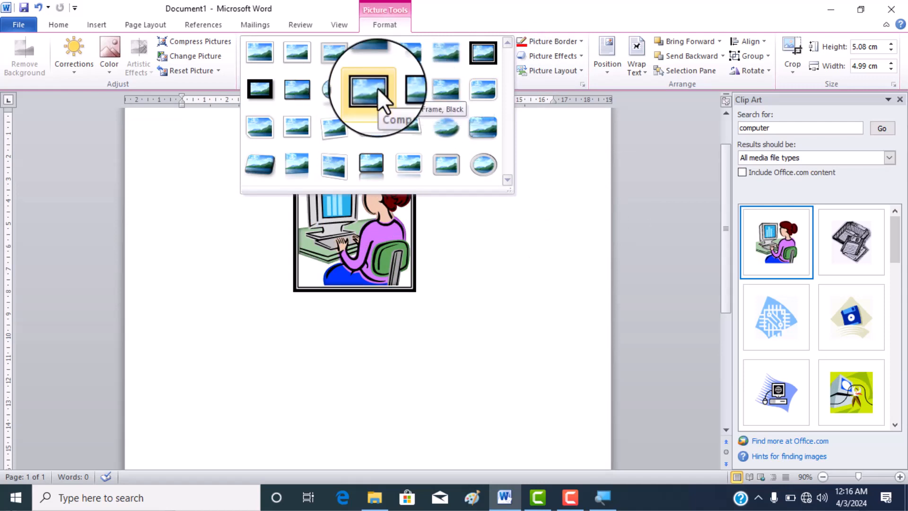
{"action": "left_click", "coordinate": [300, 89]}
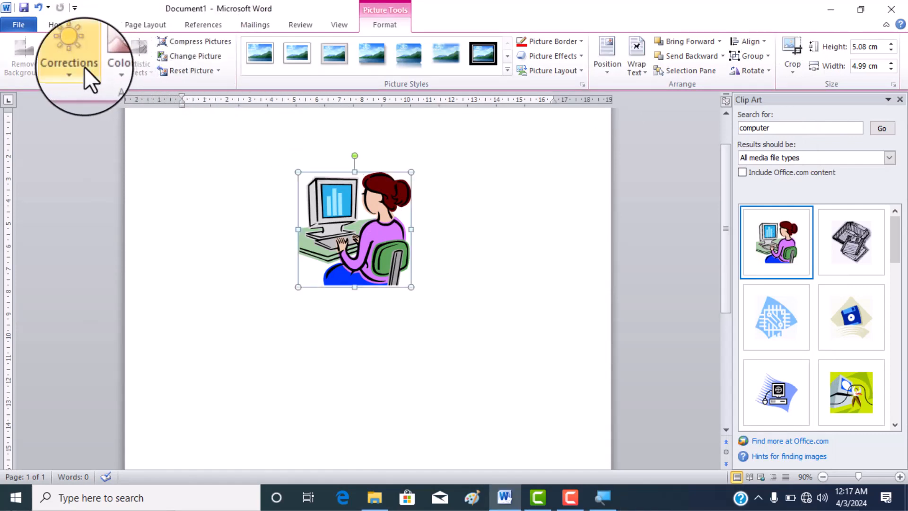
{"action": "left_click", "coordinate": [193, 45]}
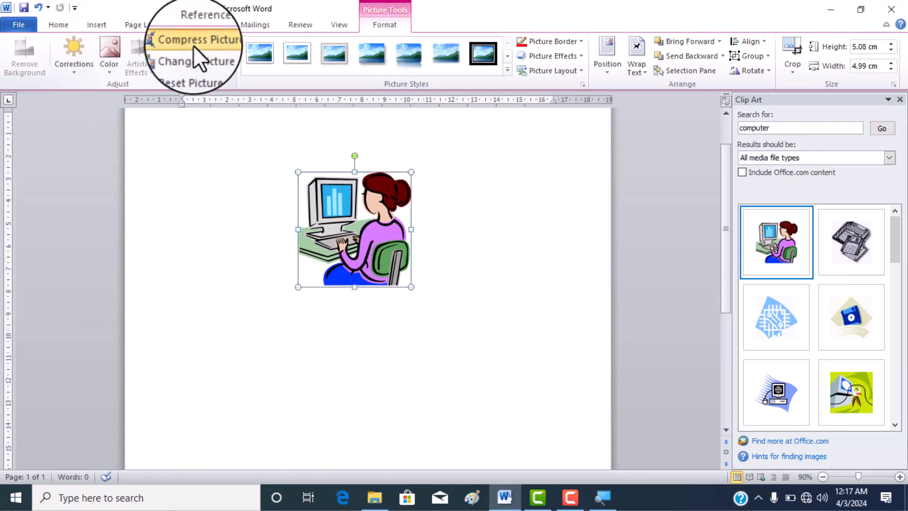
{"action": "left_click", "coordinate": [550, 175]}
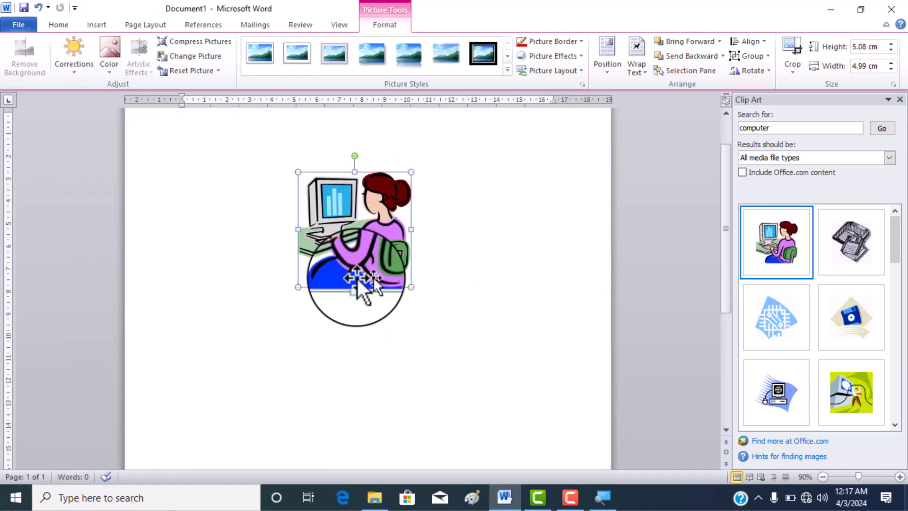
Try a red border on the woman-at-computer clip art, and delete the clip art from the page.
{"action": "left_click", "coordinate": [577, 42]}
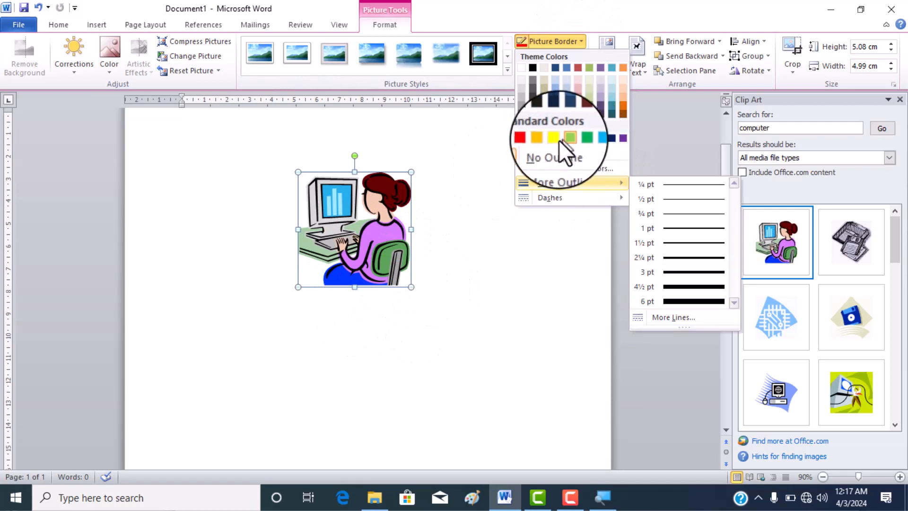
{"action": "left_click", "coordinate": [533, 135]}
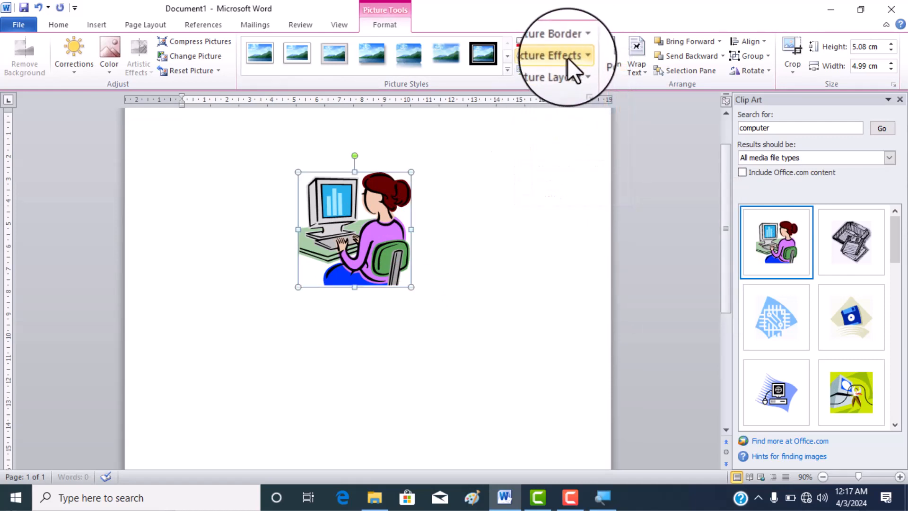
{"action": "left_click", "coordinate": [578, 41]}
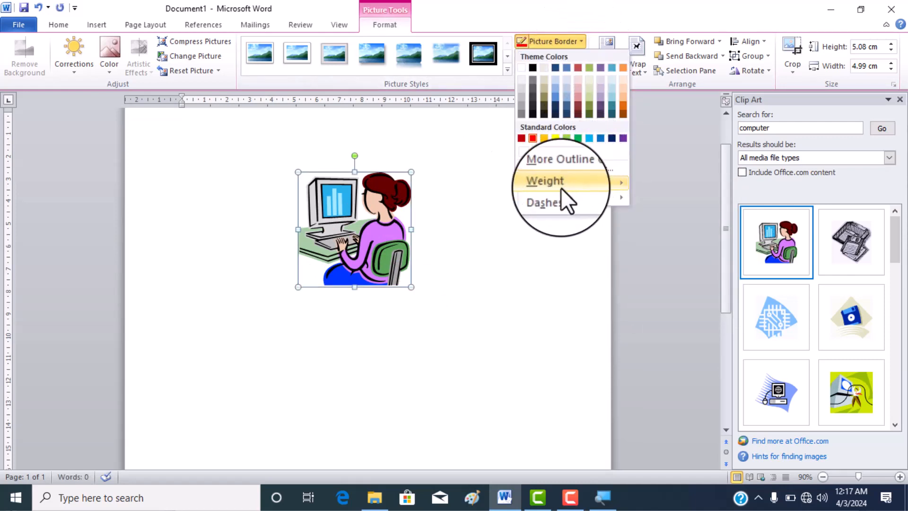
{"action": "mouse_move", "coordinate": [561, 184]}
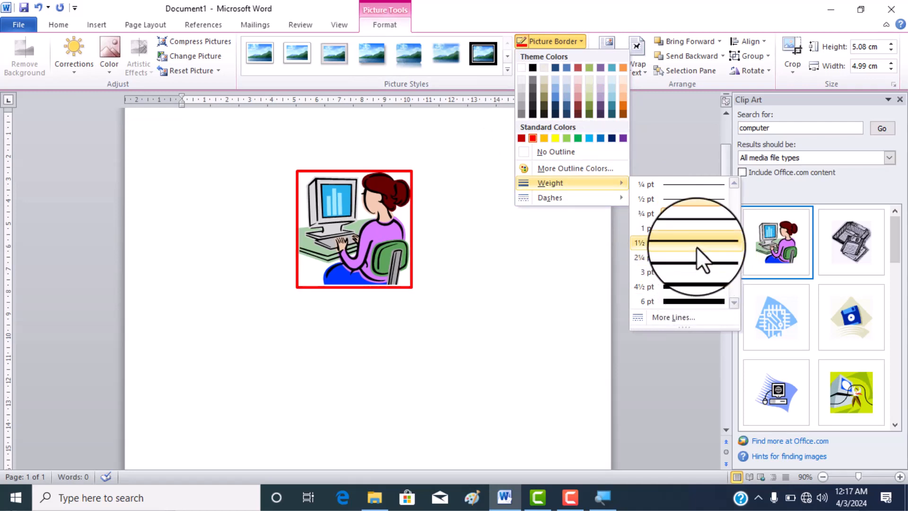
{"action": "left_click", "coordinate": [387, 214]}
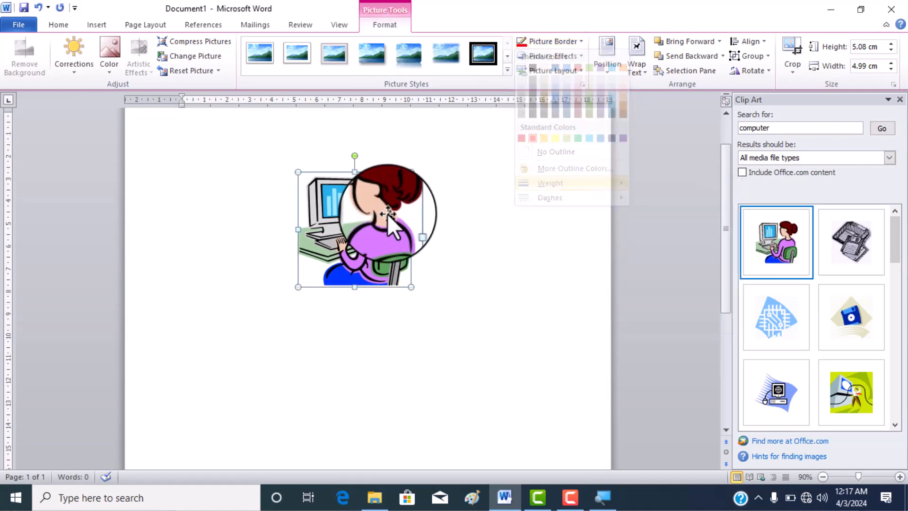
{"action": "key", "text": "Delete"}
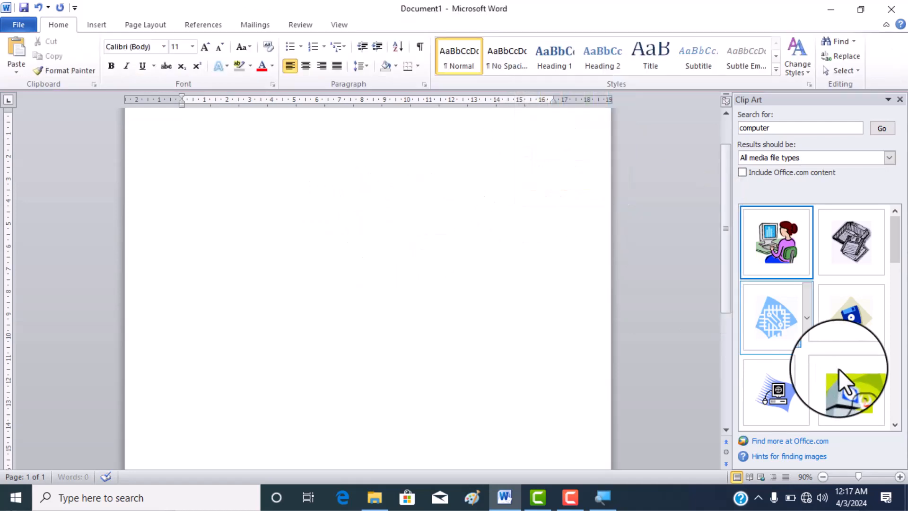
Insert the lime-green computer clip art and, with Through text wrapping, move it to the middle of the page.
{"action": "left_click", "coordinate": [864, 394]}
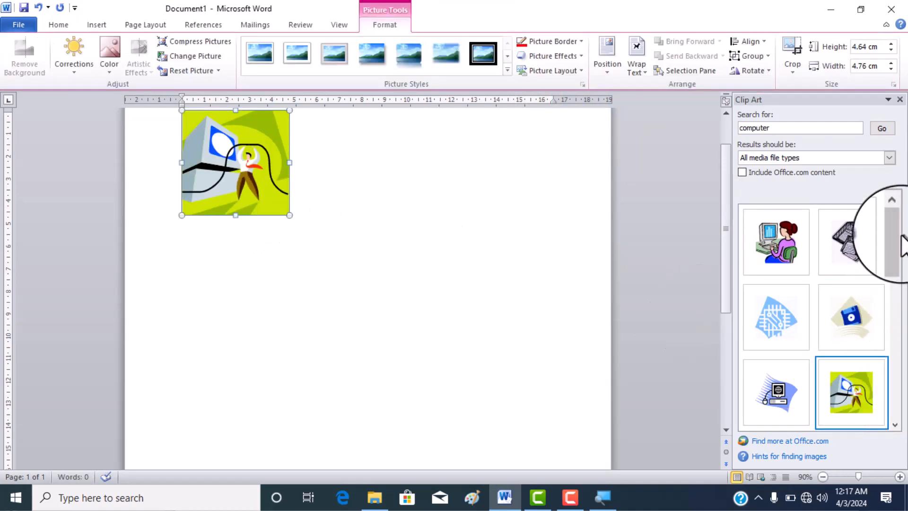
{"action": "mouse_move", "coordinate": [896, 235]}
{"action": "left_mouse_down"}
{"action": "mouse_move", "coordinate": [904, 284]}
{"action": "mouse_move", "coordinate": [897, 241]}
{"action": "left_mouse_up"}
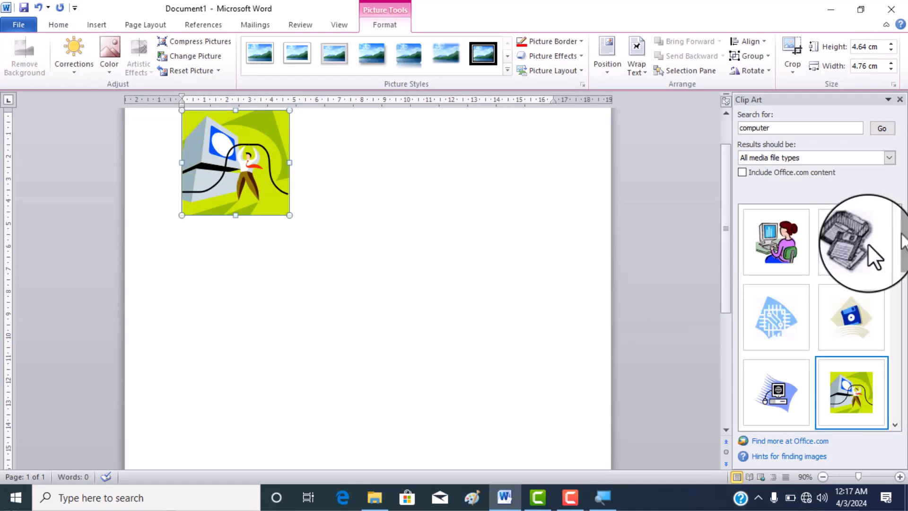
{"action": "left_click", "coordinate": [634, 62]}
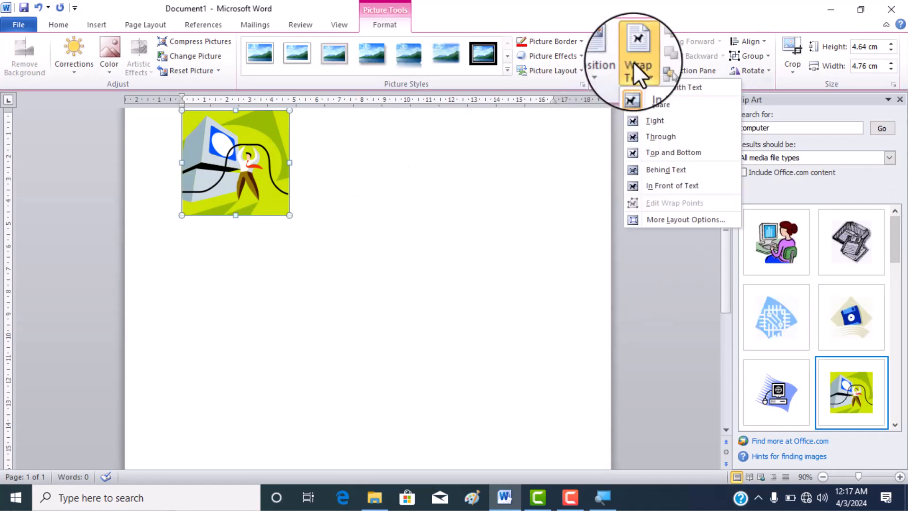
{"action": "left_click", "coordinate": [648, 138]}
{"action": "left_click_drag", "start_coordinate": [263, 144], "coordinate": [381, 265]}
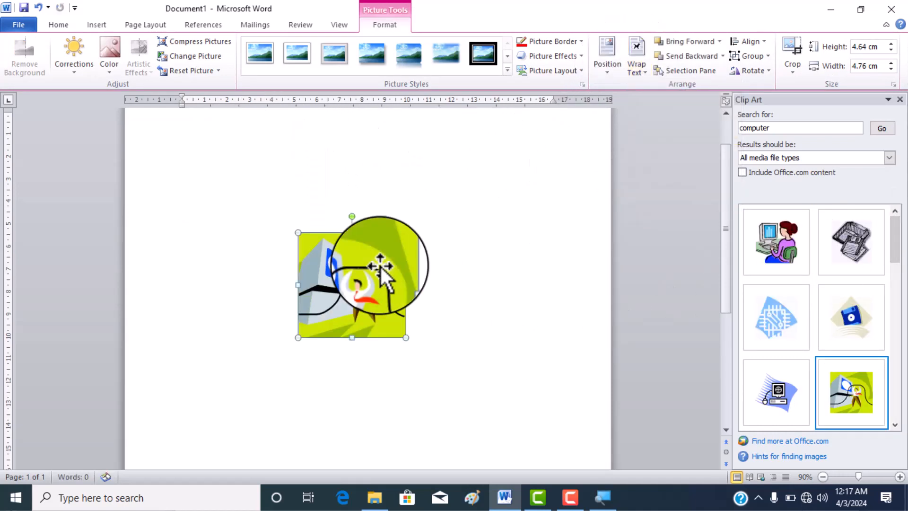
Give the lime-green computer clip art a 6 pt dashed border in the standard red.
{"action": "left_click", "coordinate": [581, 41]}
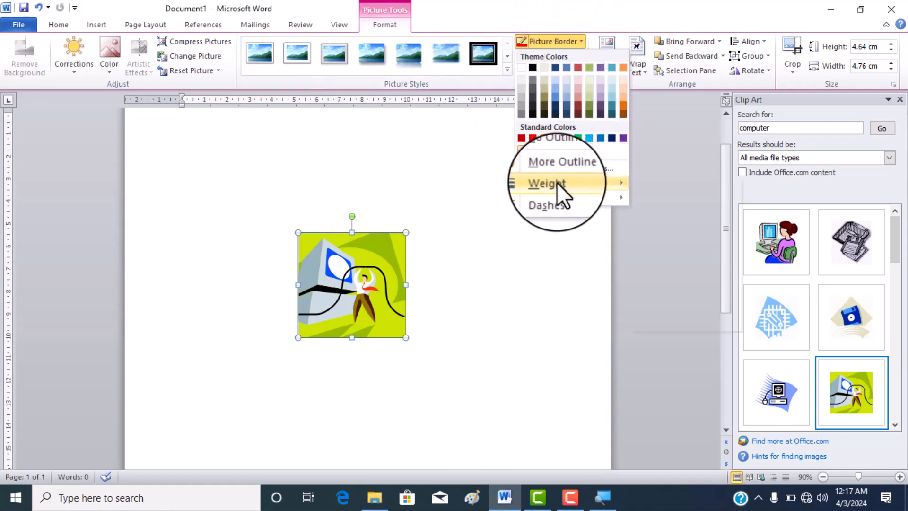
{"action": "mouse_move", "coordinate": [557, 182]}
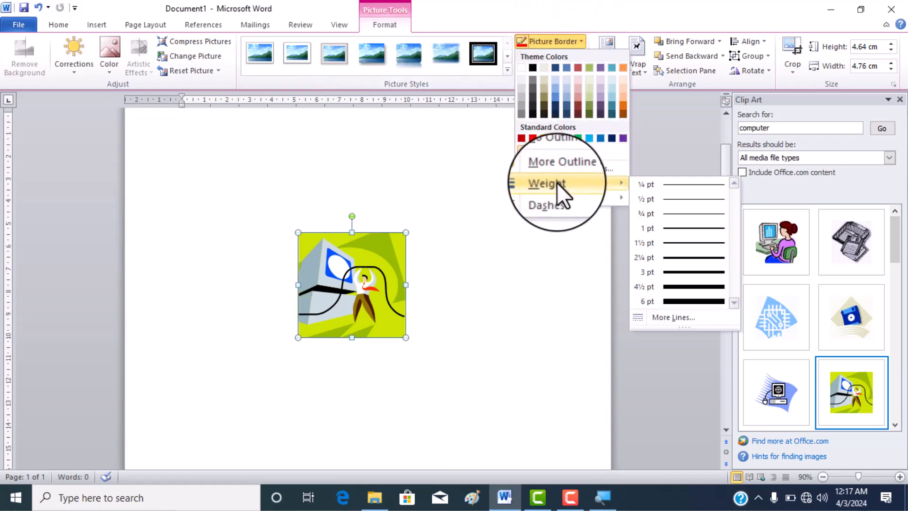
{"action": "left_click", "coordinate": [682, 306]}
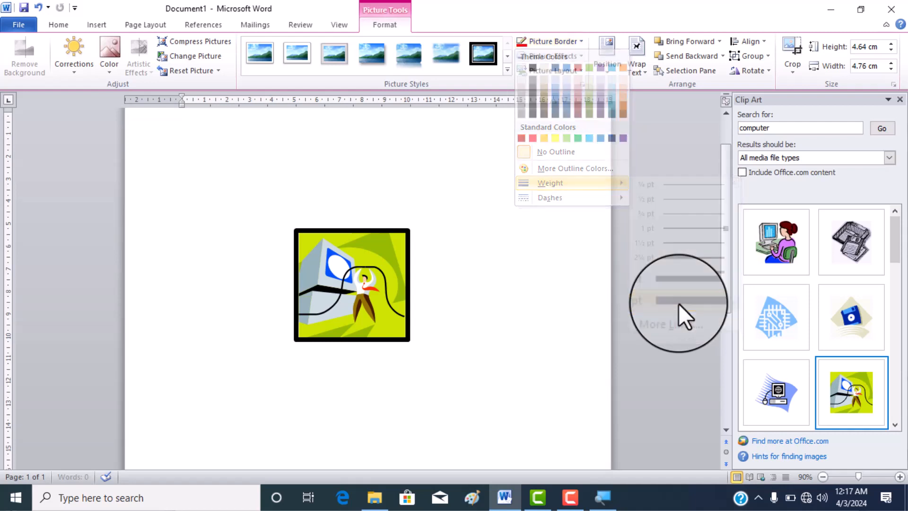
{"action": "left_click", "coordinate": [578, 41]}
{"action": "mouse_move", "coordinate": [581, 197]}
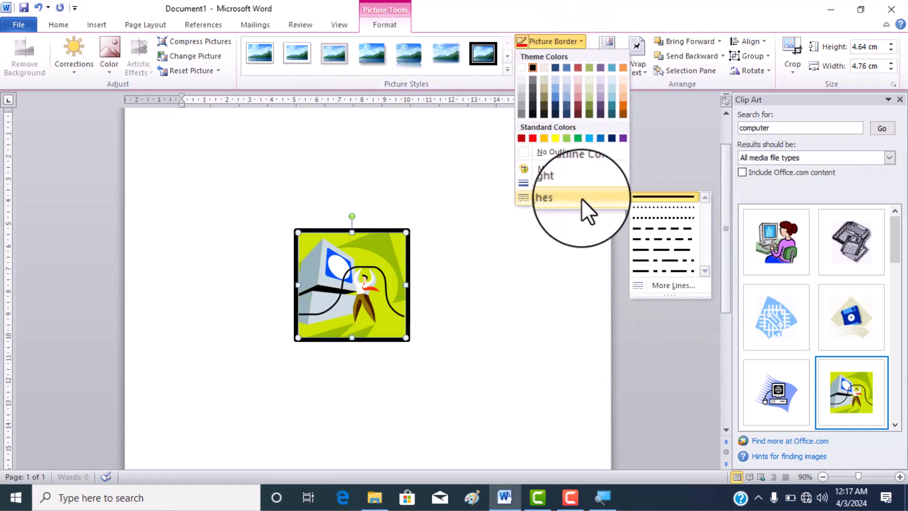
{"action": "left_click", "coordinate": [663, 224]}
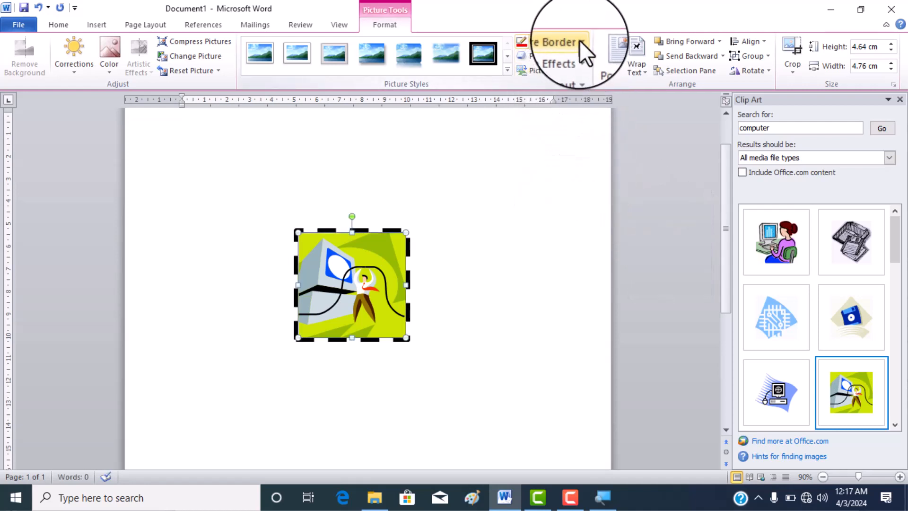
{"action": "left_click", "coordinate": [580, 40]}
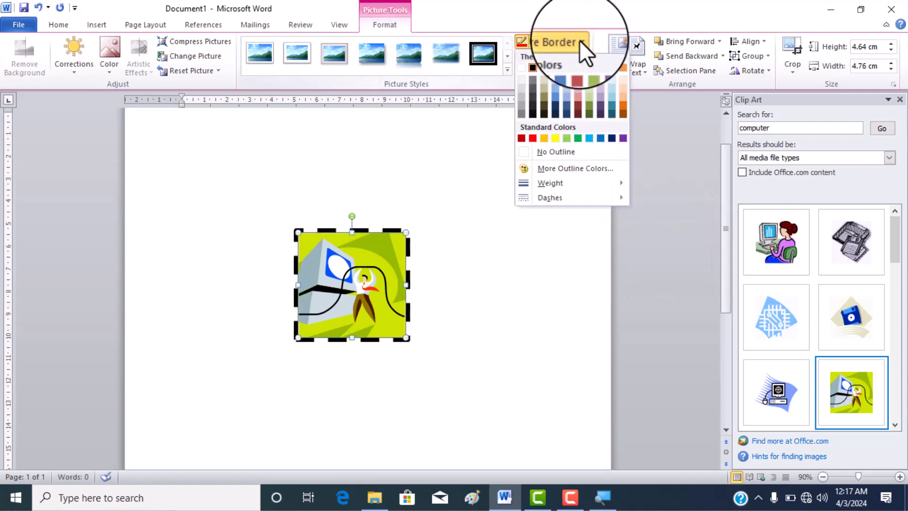
{"action": "left_click", "coordinate": [531, 139]}
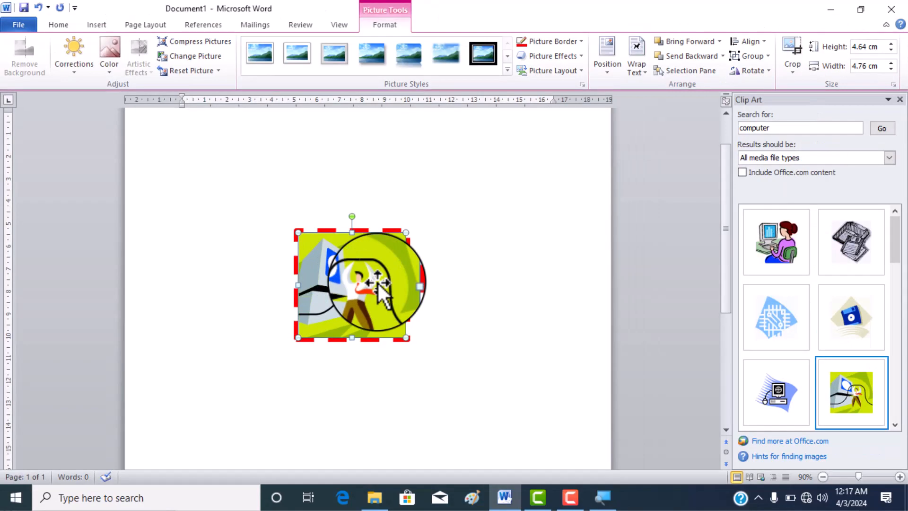
Delete the bordered clip art and insert an Alternating Hexagons SmartArt graphic on the empty page.
{"action": "key", "text": "Delete"}
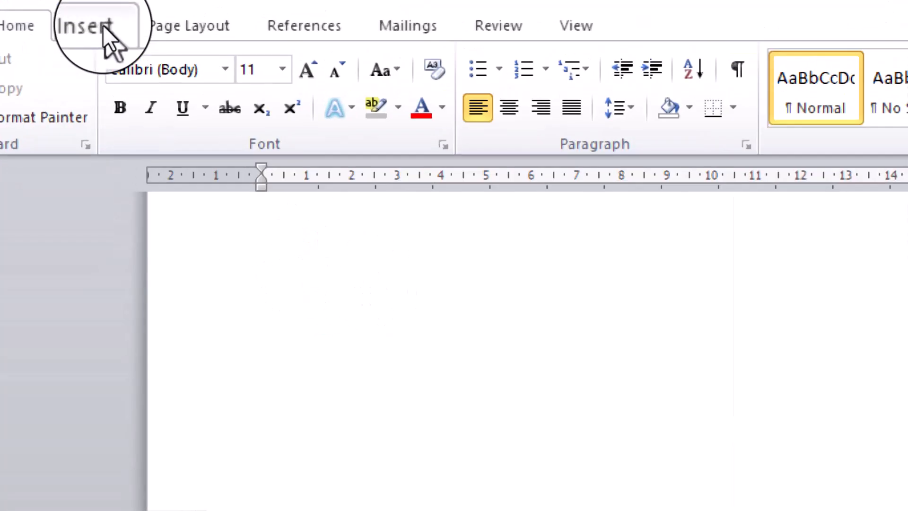
{"action": "left_click", "coordinate": [103, 26]}
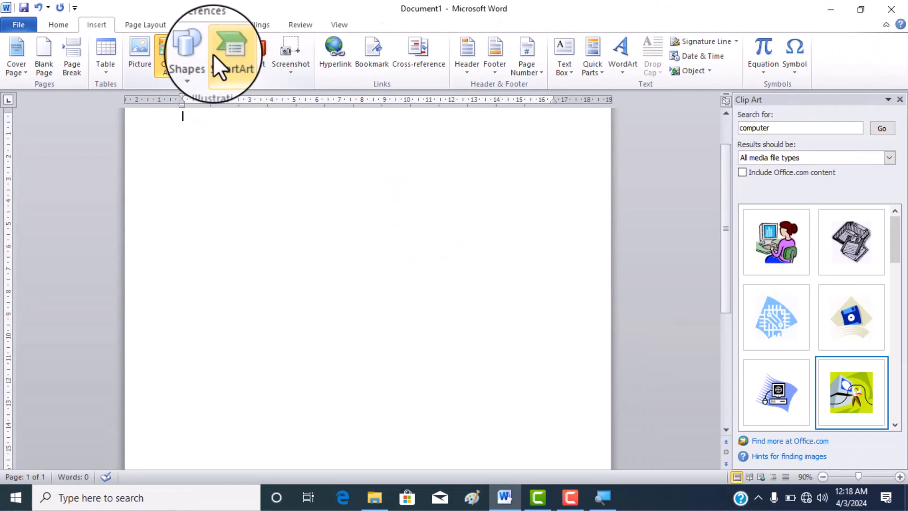
{"action": "left_click", "coordinate": [217, 57]}
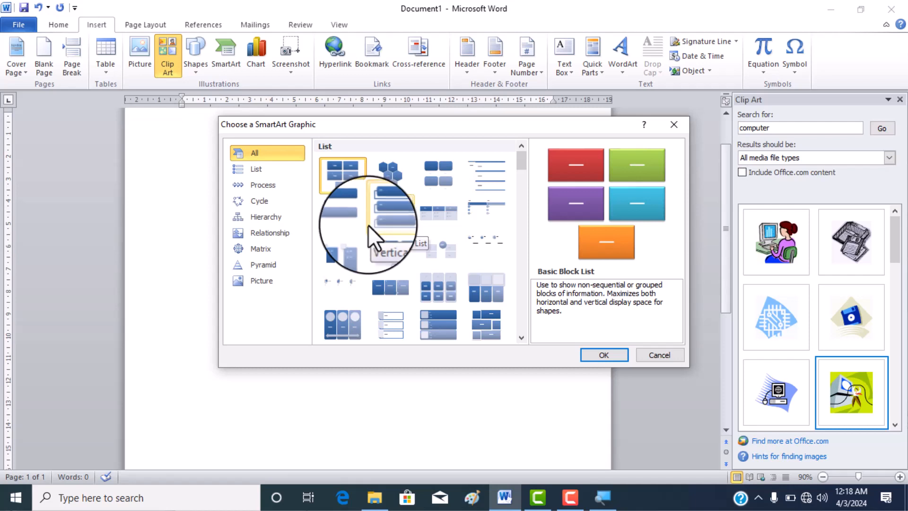
{"action": "left_click", "coordinate": [392, 175]}
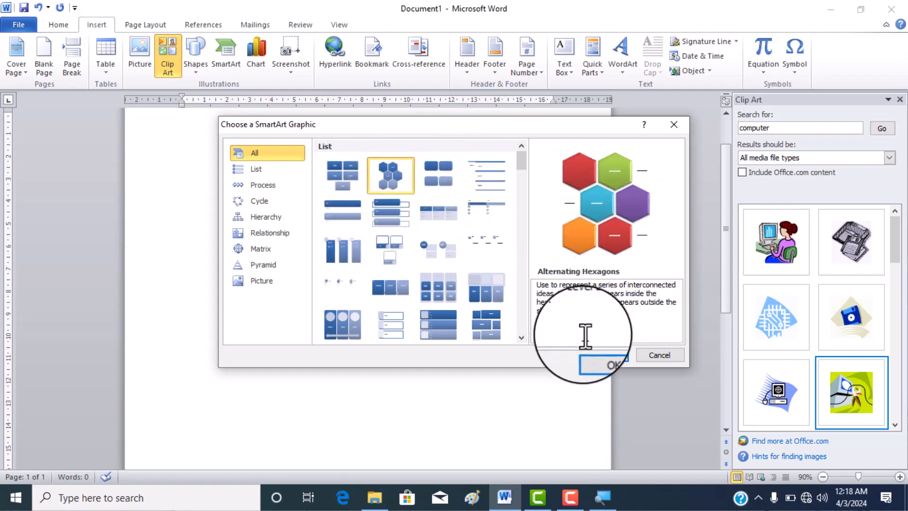
{"action": "left_click", "coordinate": [604, 356]}
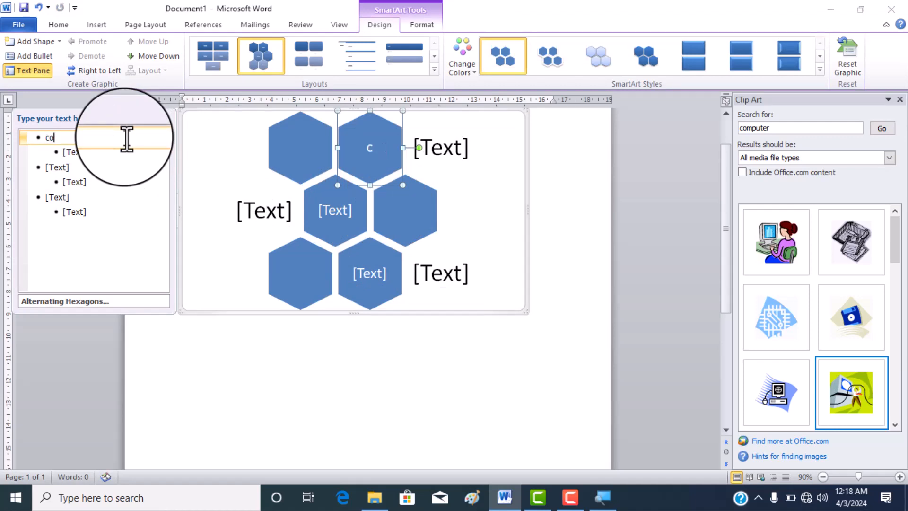
Label the SmartArt entries in order as computer, hdd, cpu, mouse and keybosrd, leaving the last sub-entry blank.
{"action": "type", "text": "mputer"}
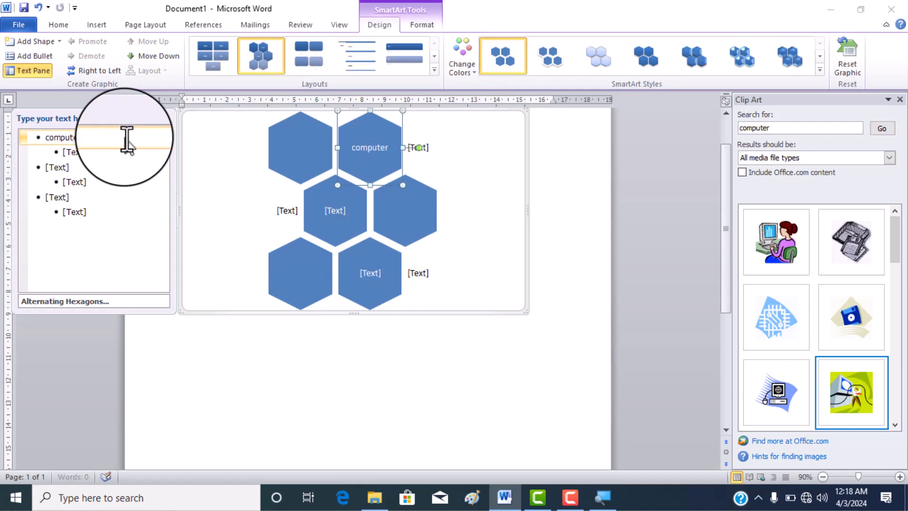
{"action": "left_click", "coordinate": [94, 150]}
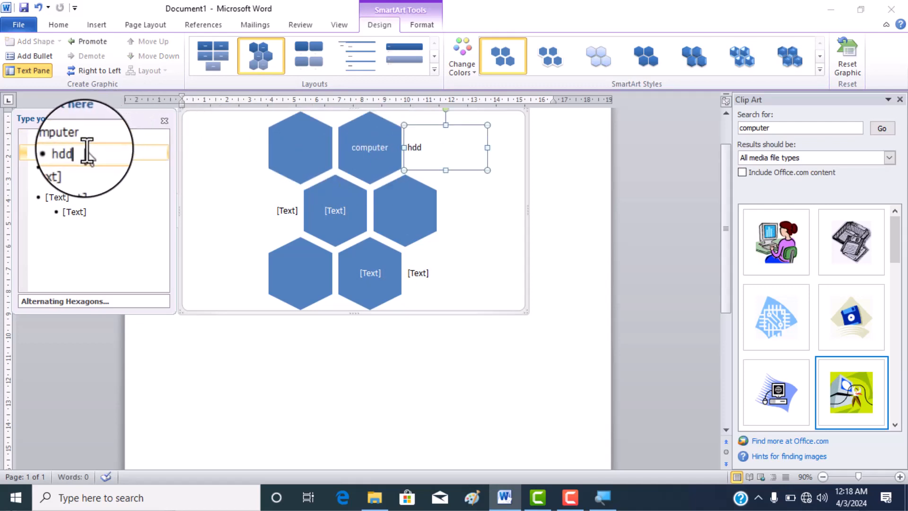
{"action": "type", "text": "hdd"}
{"action": "key", "text": "Return"}
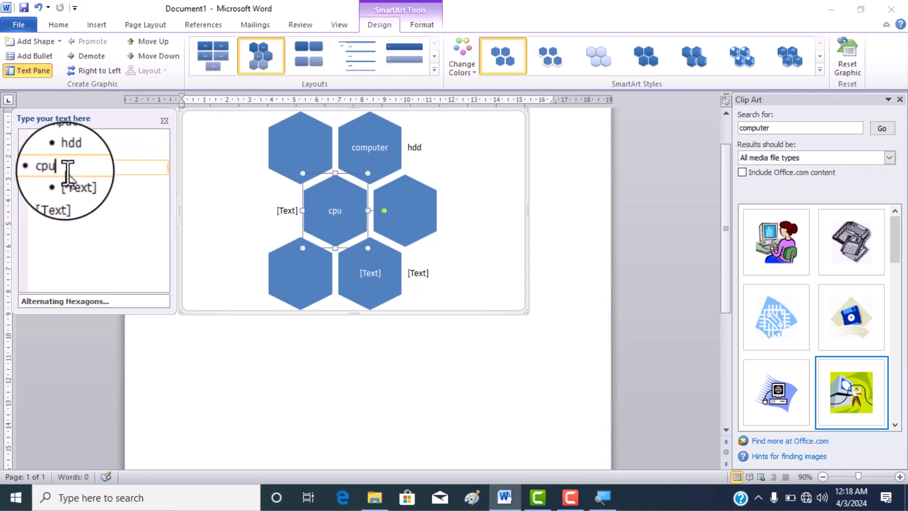
{"action": "left_click", "coordinate": [86, 185]}
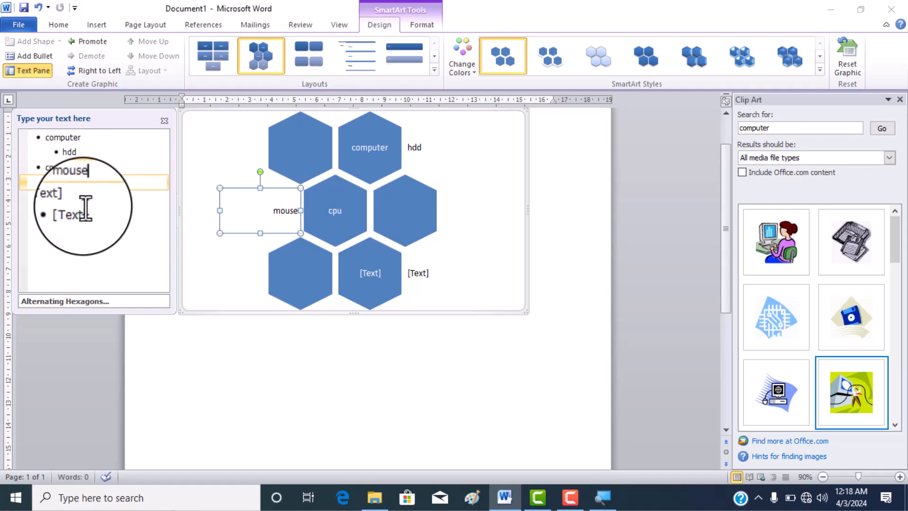
{"action": "left_click", "coordinate": [70, 198]}
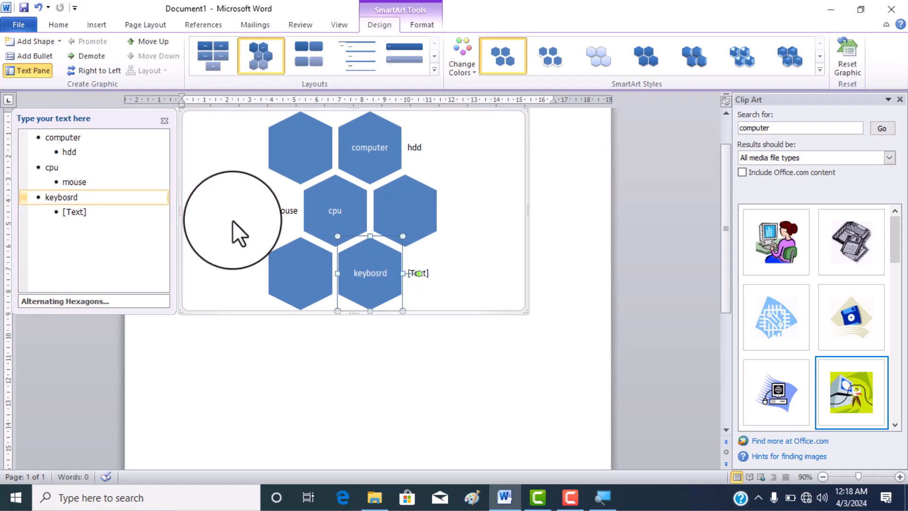
{"action": "left_click", "coordinate": [450, 281]}
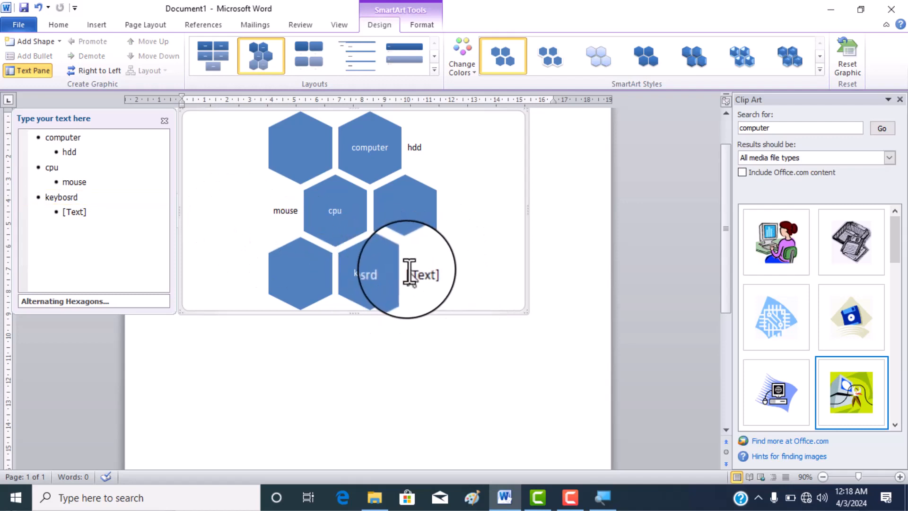
Fill the keybosrd hexagon with the picture of dolphins leaping at sunset.
{"action": "left_click", "coordinate": [396, 261]}
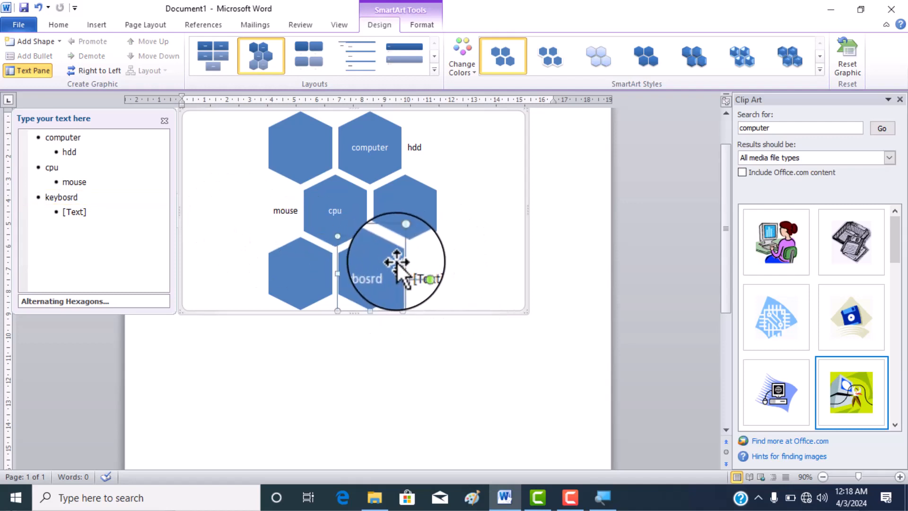
{"action": "left_click", "coordinate": [423, 24]}
{"action": "left_click", "coordinate": [433, 43]}
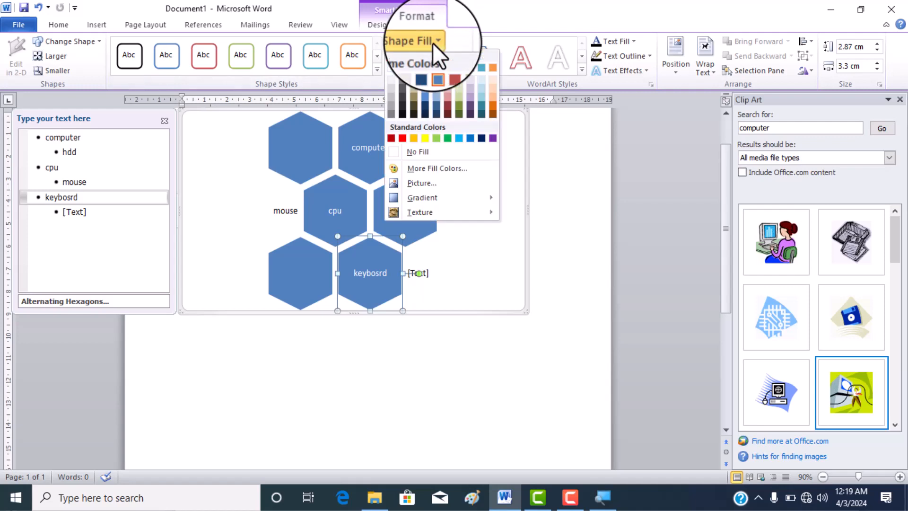
{"action": "left_click", "coordinate": [416, 181]}
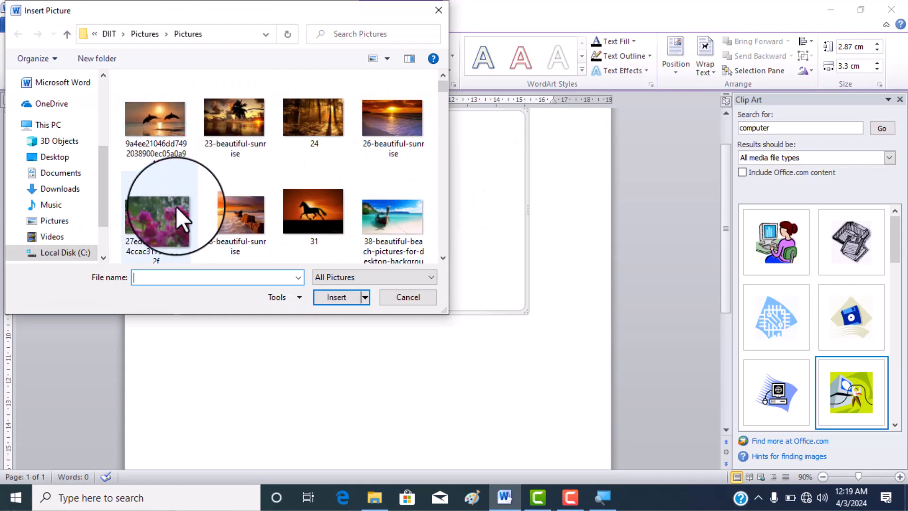
{"action": "left_click", "coordinate": [171, 141]}
{"action": "left_click", "coordinate": [337, 296]}
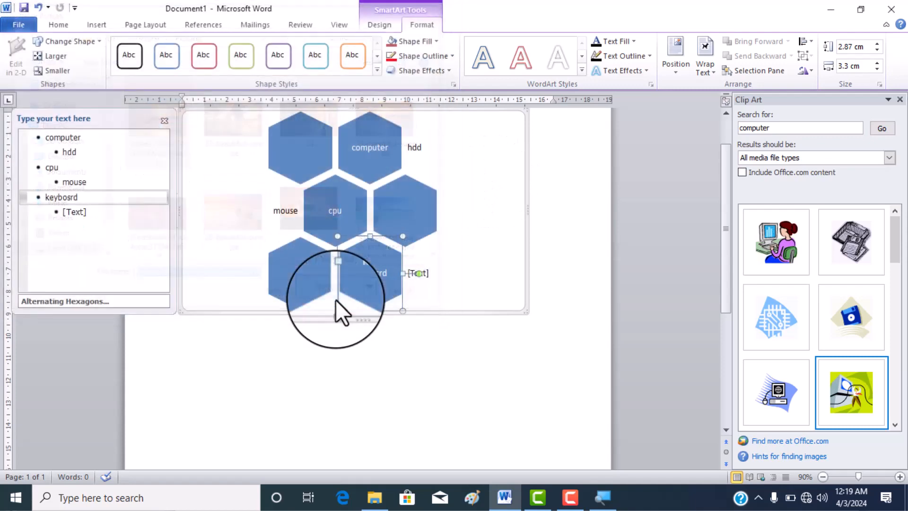
Fill the cpu hexagon with the standard light blue color.
{"action": "left_click", "coordinate": [358, 213]}
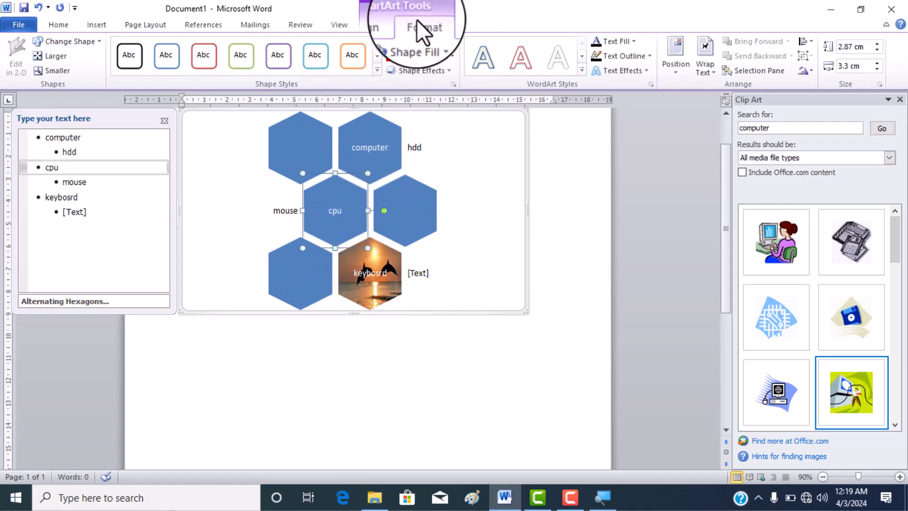
{"action": "left_click", "coordinate": [422, 40]}
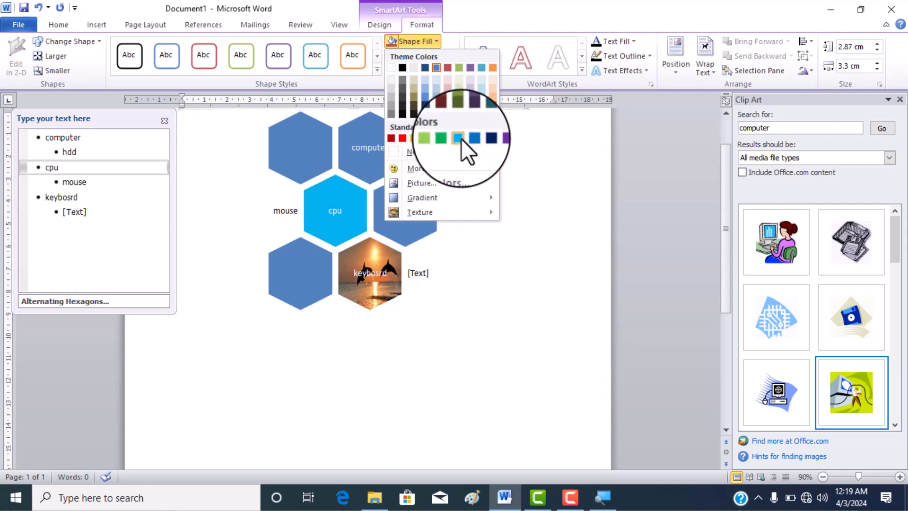
{"action": "left_click", "coordinate": [453, 226]}
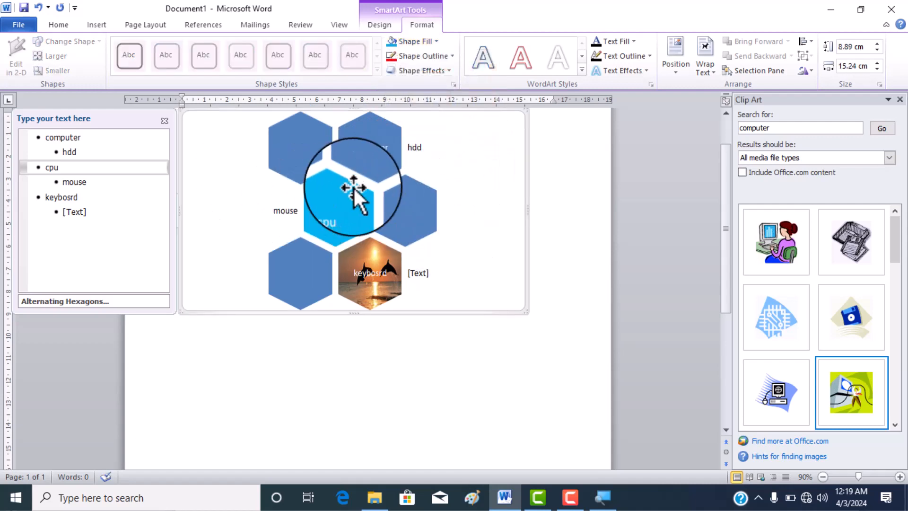
{"action": "scroll", "coordinate": [354, 188], "scroll_direction": "up", "scroll_amount": 2}
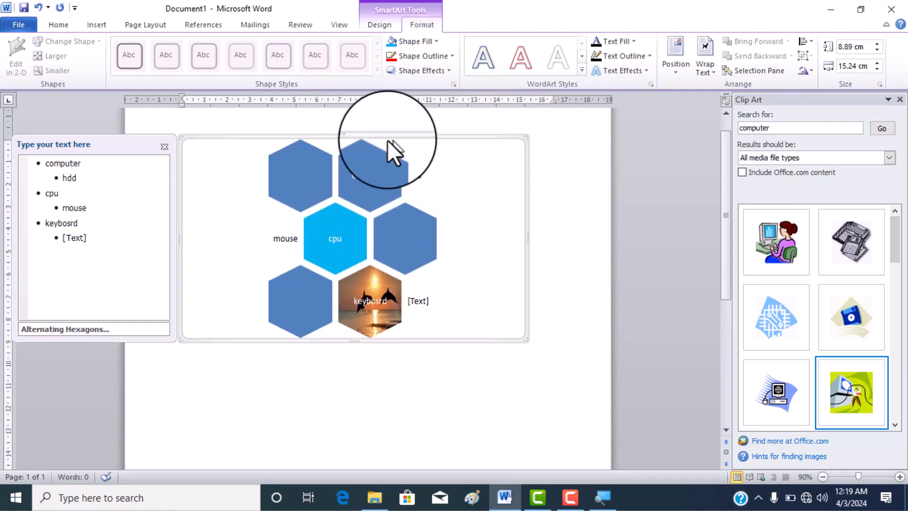
Try the Alternating Picture Blocks layout on the SmartArt graphic, and change the layout to Trapezoid List.
{"action": "left_click", "coordinate": [386, 26]}
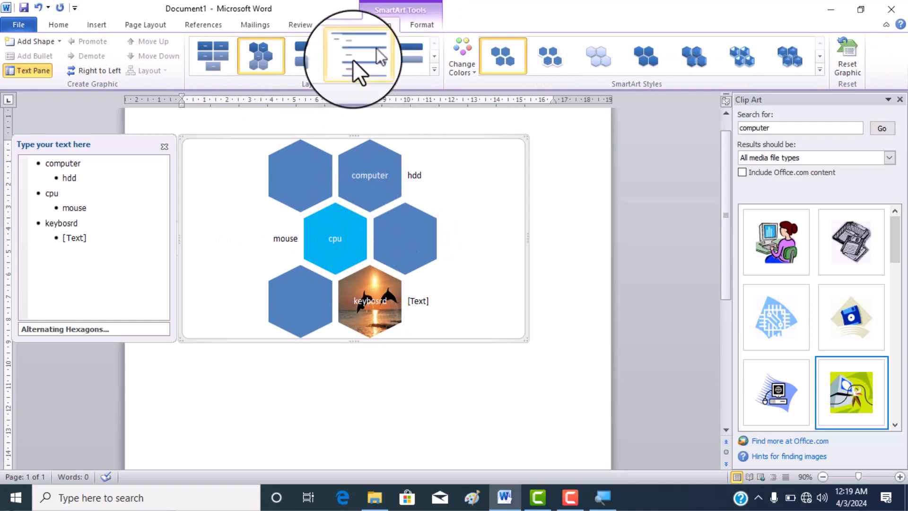
{"action": "left_click", "coordinate": [435, 70]}
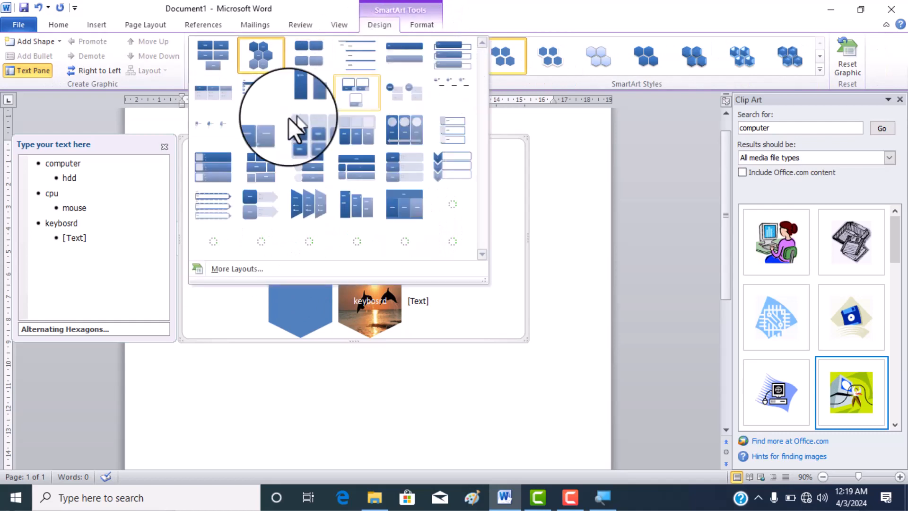
{"action": "left_click", "coordinate": [266, 166]}
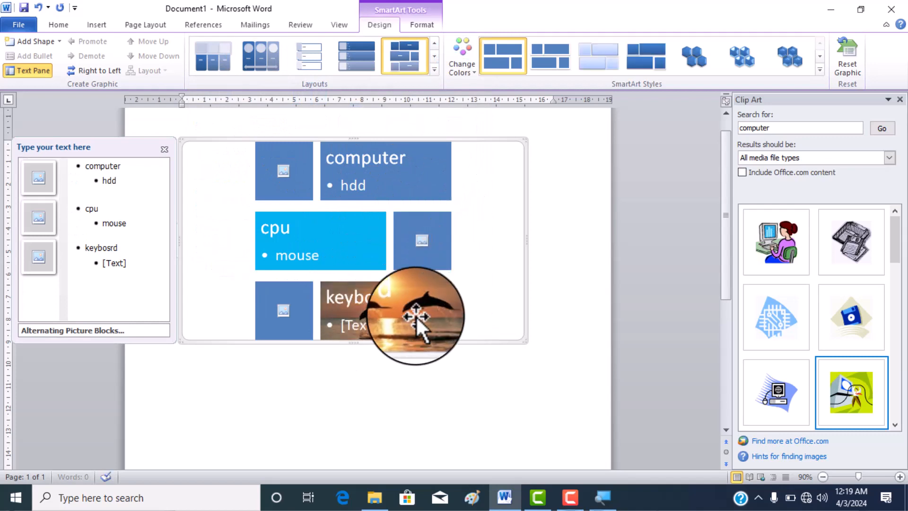
{"action": "left_click", "coordinate": [434, 70]}
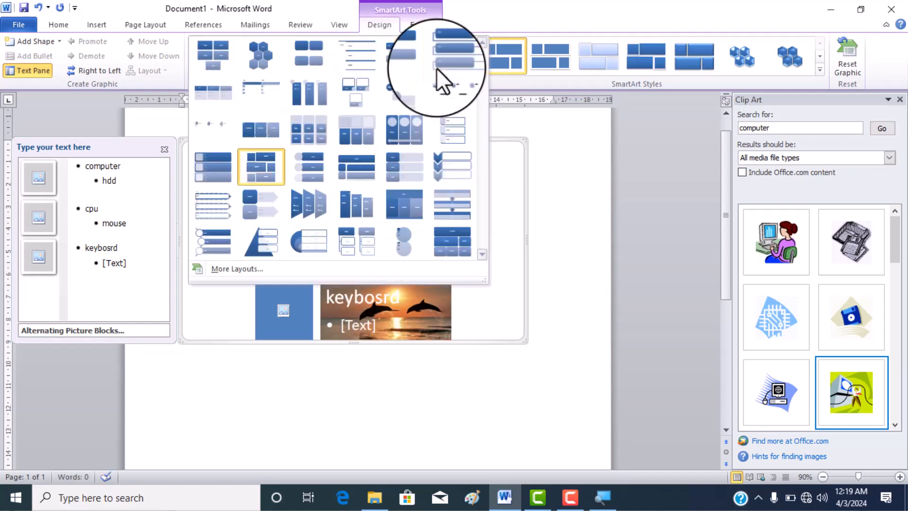
{"action": "left_click", "coordinate": [322, 206]}
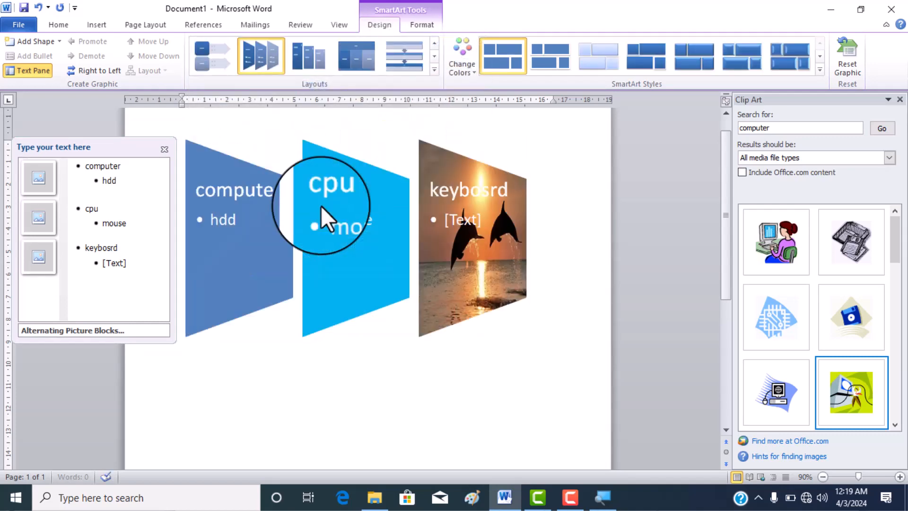
Fill the cpu trapezoid with the picture of magenta flowers in the rain.
{"action": "left_click", "coordinate": [379, 237]}
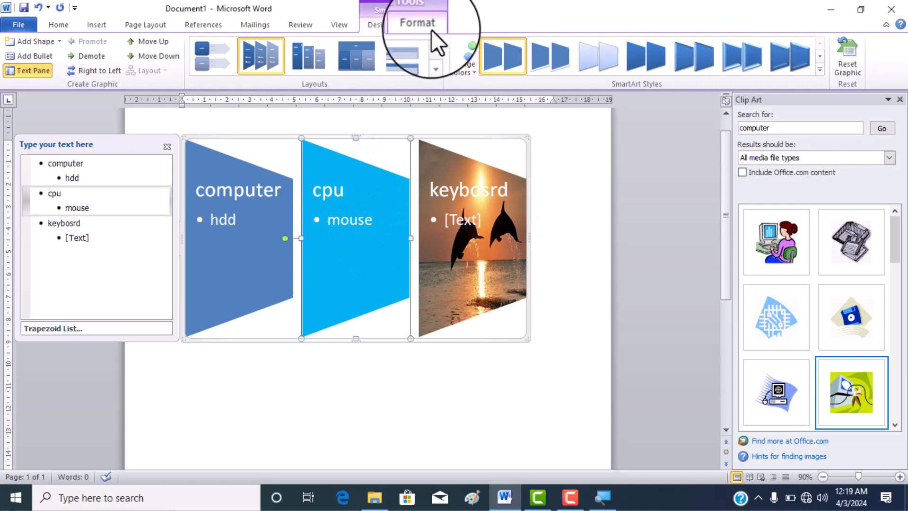
{"action": "left_click", "coordinate": [429, 27]}
{"action": "left_click", "coordinate": [421, 43]}
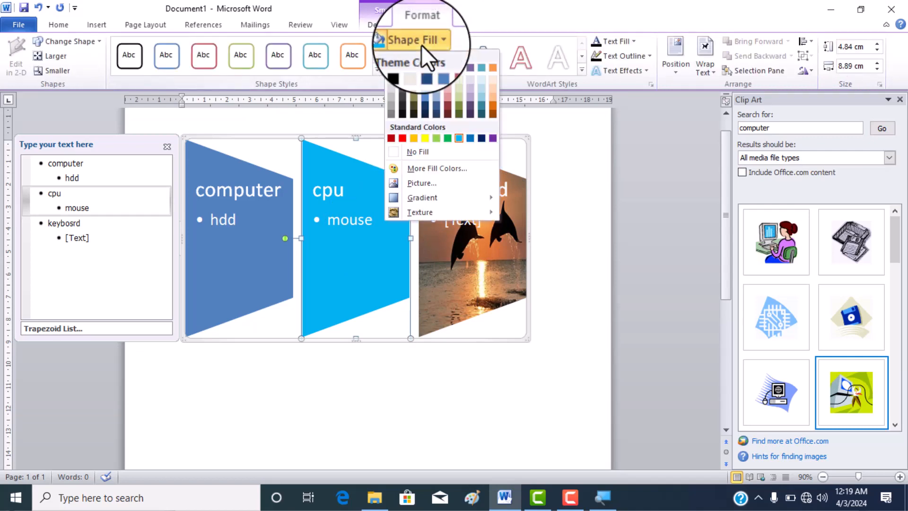
{"action": "left_click", "coordinate": [415, 186]}
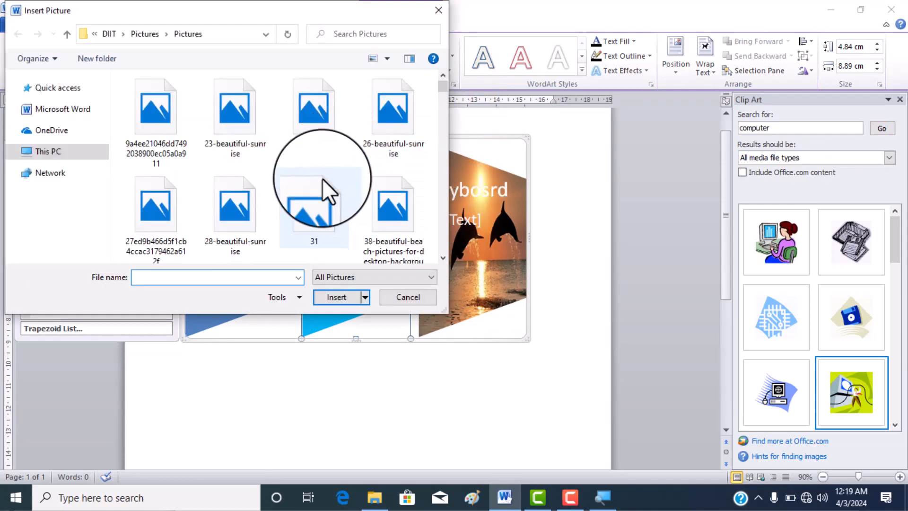
{"action": "left_click", "coordinate": [183, 214]}
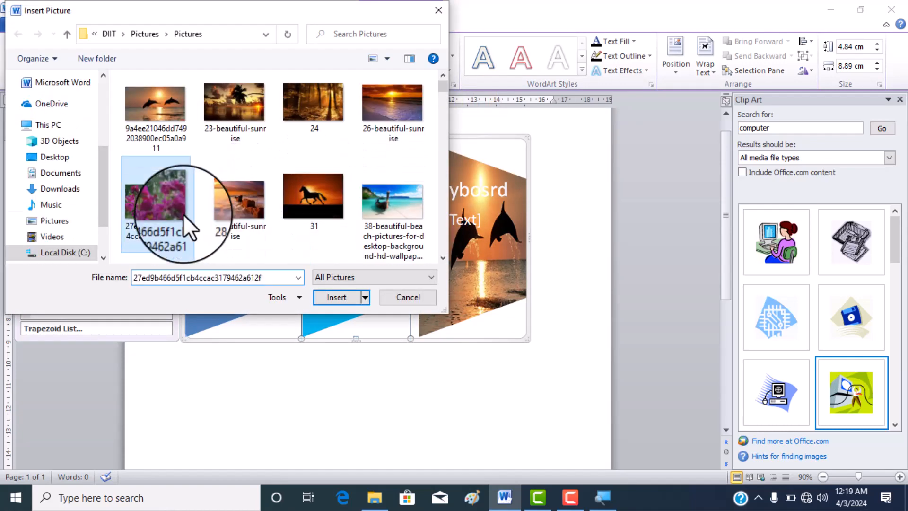
{"action": "left_click", "coordinate": [347, 298]}
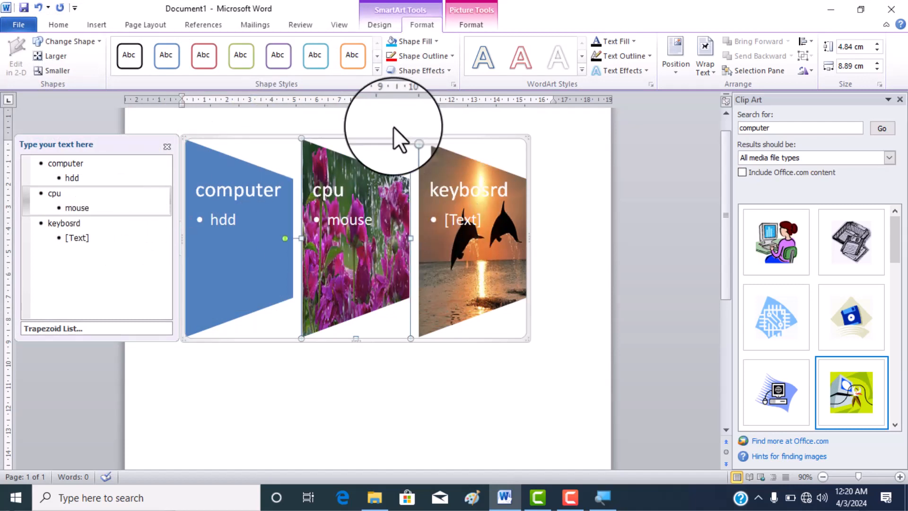
Try a bevelled 3-D SmartArt style on the trapezoids, and replace it with the fourth style, a flatter one with soft shading.
{"action": "left_click", "coordinate": [381, 24]}
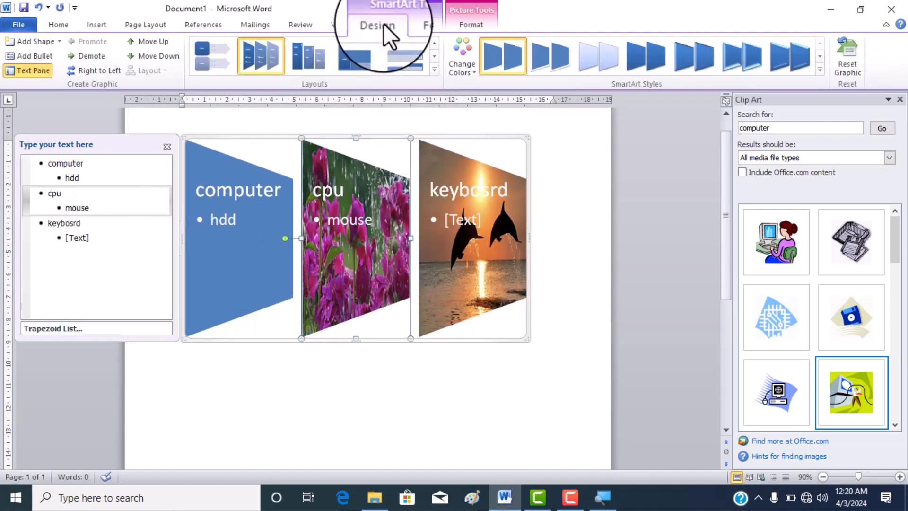
{"action": "left_click", "coordinate": [434, 70]}
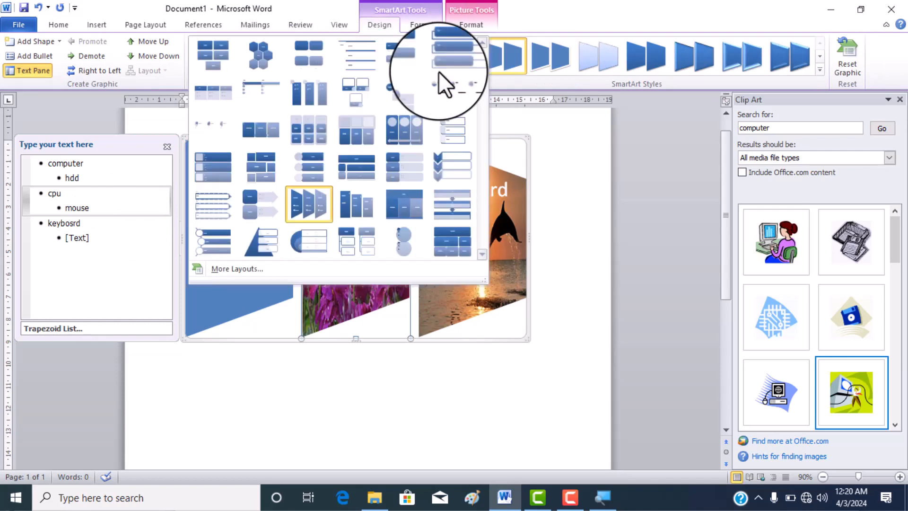
{"action": "left_click", "coordinate": [781, 56]}
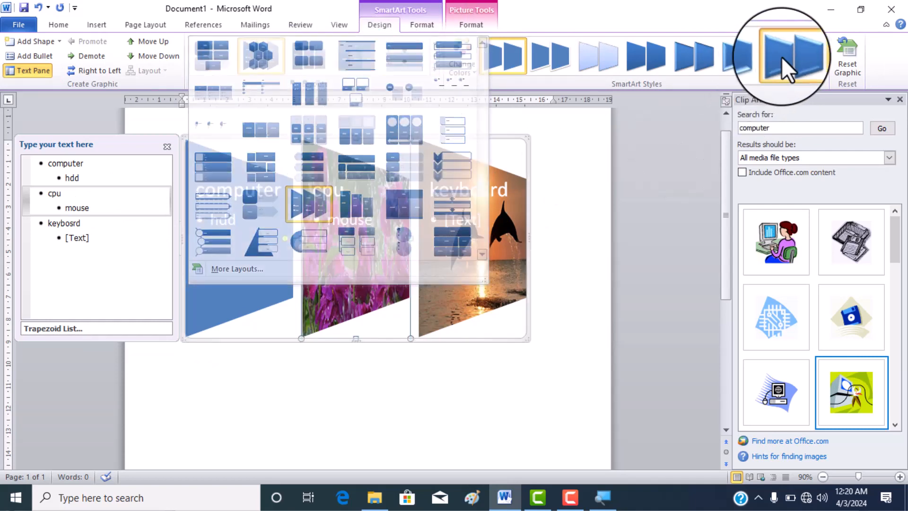
{"action": "left_click", "coordinate": [782, 56]}
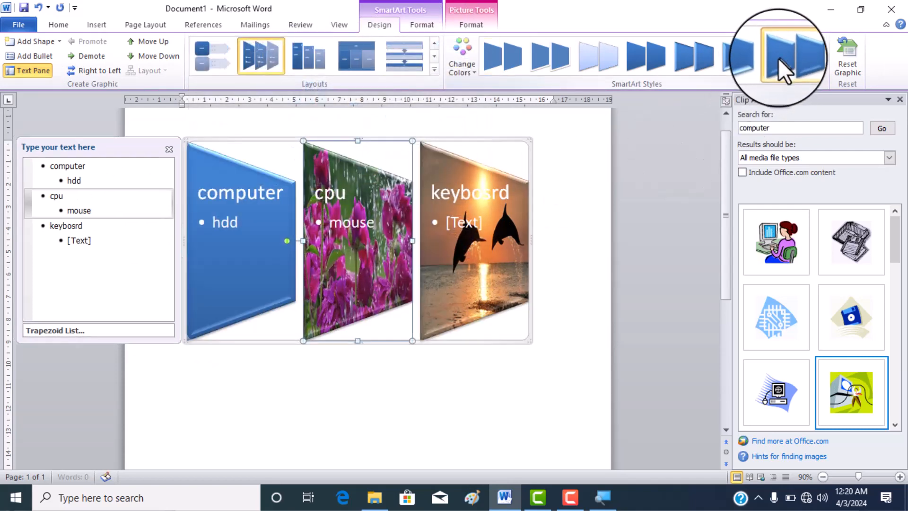
{"action": "left_click", "coordinate": [657, 65]}
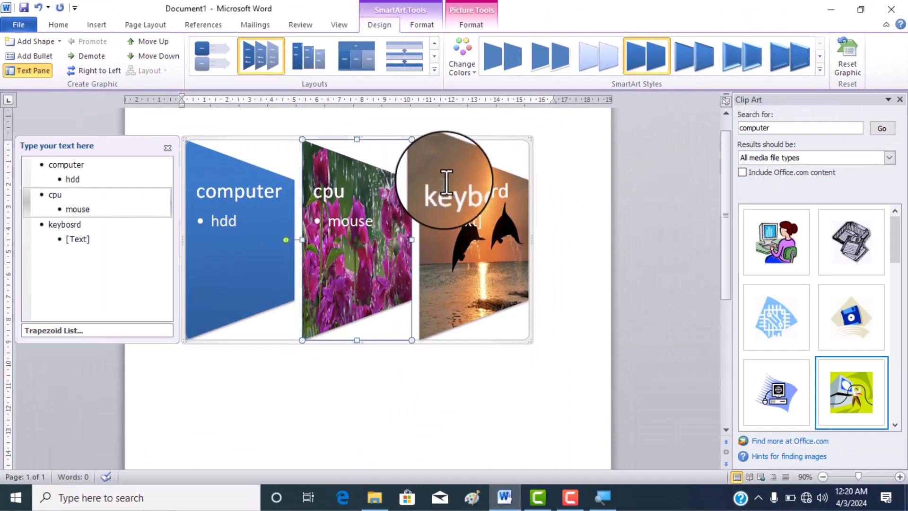
Recolor the SmartArt graphic with the last Colorful variation and change its layout to Segmented Process.
{"action": "left_click", "coordinate": [468, 74]}
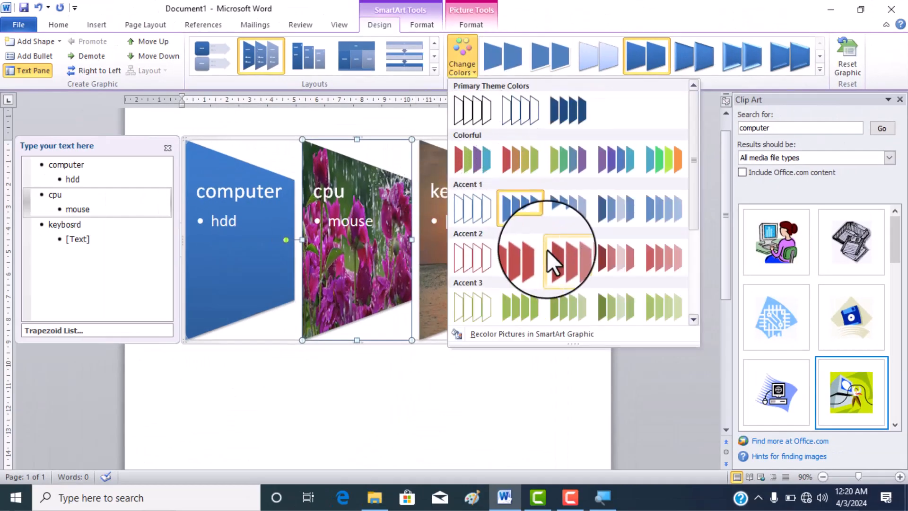
{"action": "left_click", "coordinate": [658, 165]}
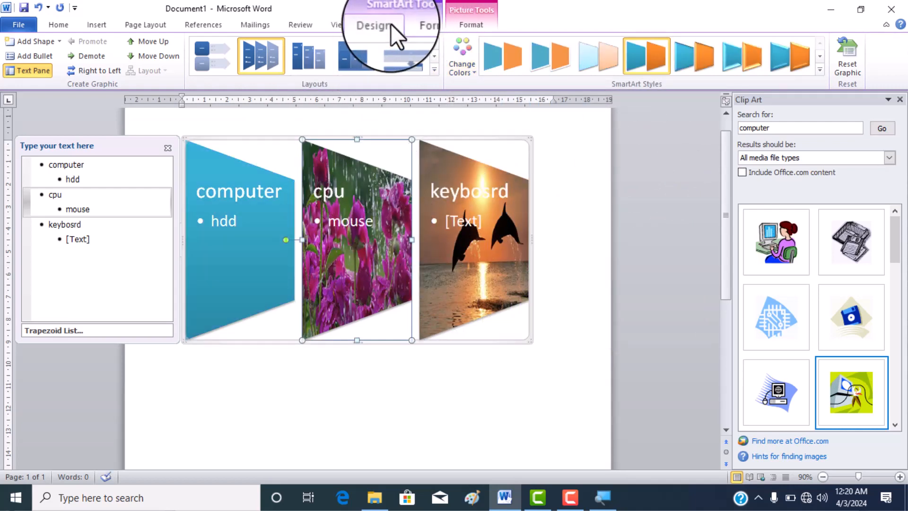
{"action": "left_click", "coordinate": [434, 71]}
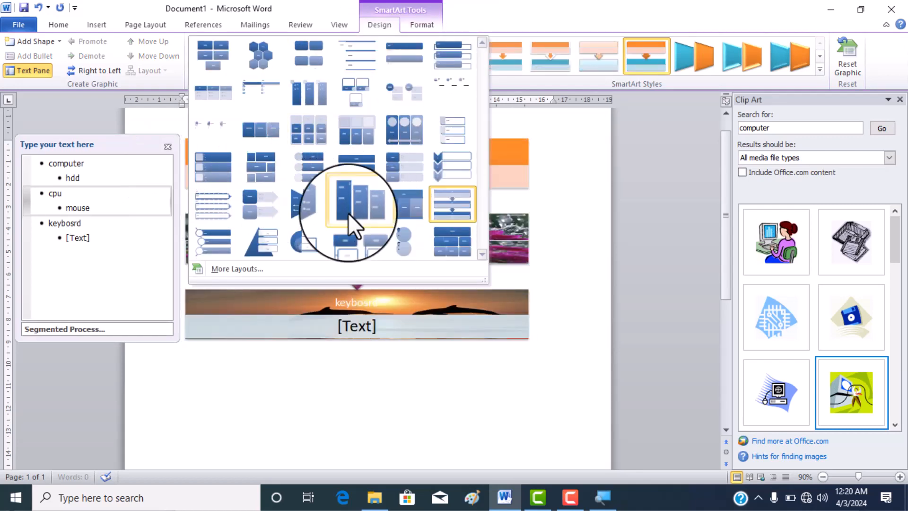
Delete the whole SmartArt graphic from the page and bring up the insertion commands.
{"action": "left_click", "coordinate": [171, 144]}
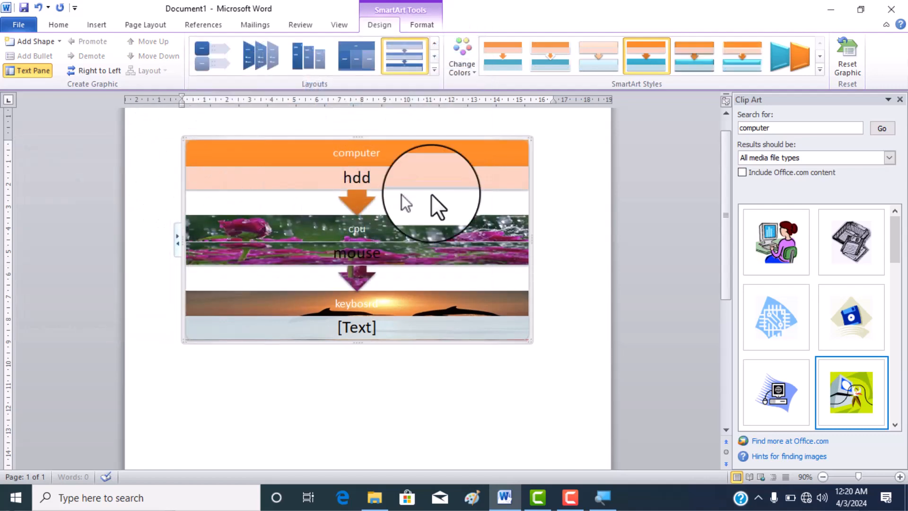
{"action": "key", "text": "Delete"}
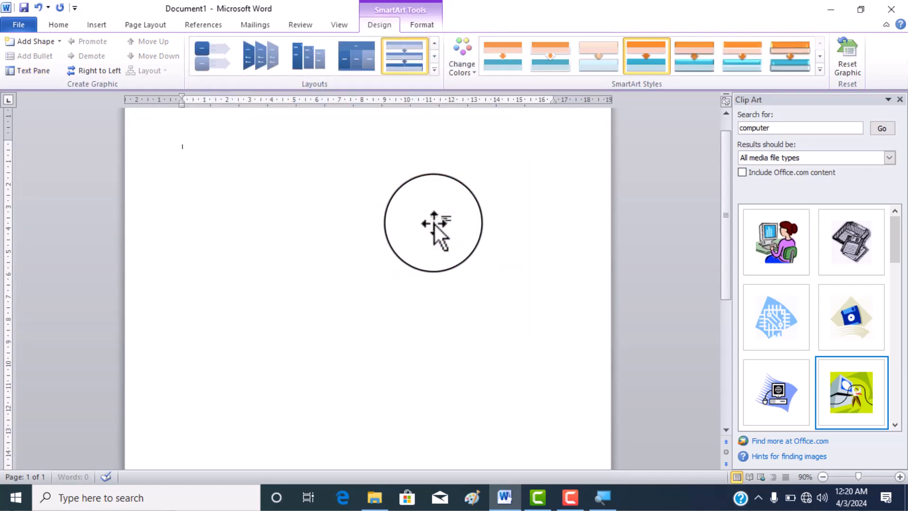
{"action": "left_click", "coordinate": [107, 30]}
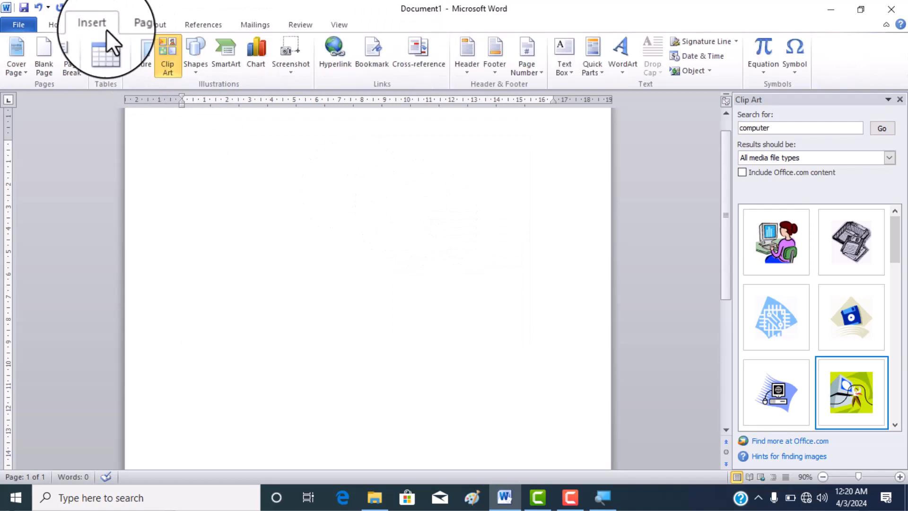
Insert a 3-D clustered column chart after browsing the pie and line chart types.
{"action": "left_click", "coordinate": [255, 55]}
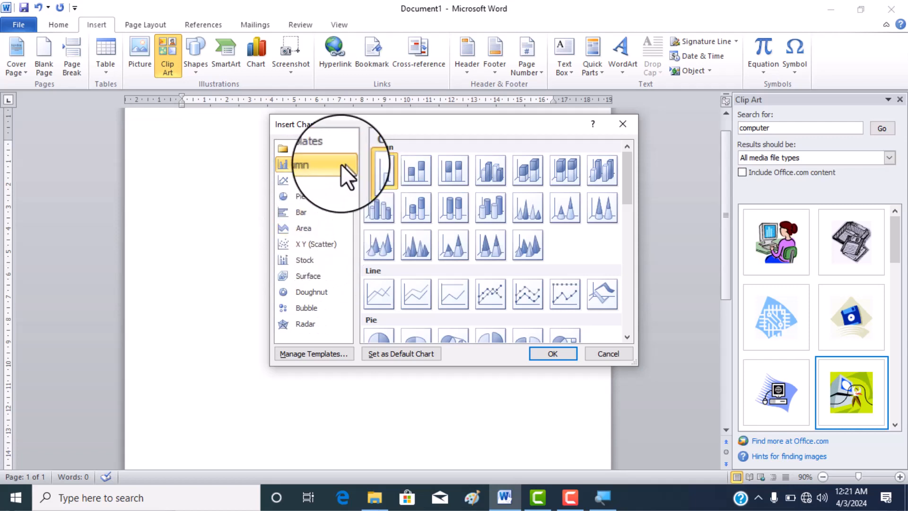
{"action": "left_click", "coordinate": [330, 195]}
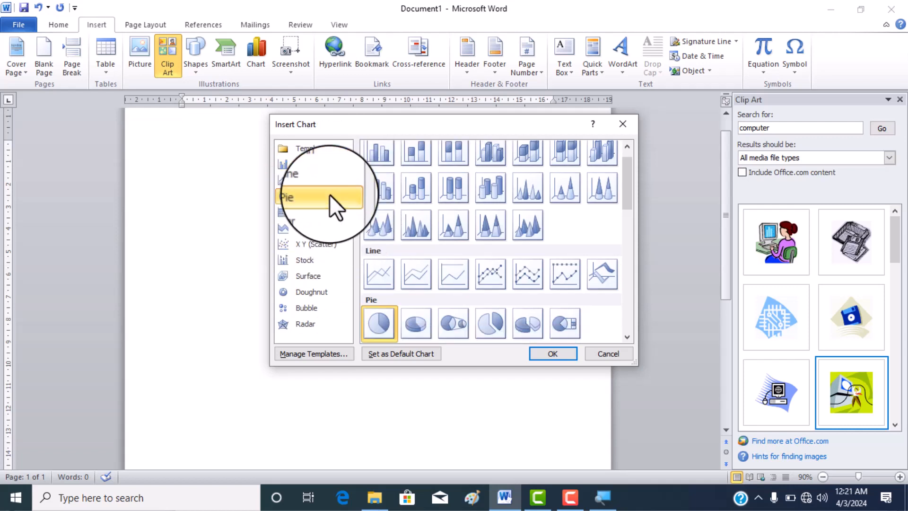
{"action": "left_click", "coordinate": [328, 177]}
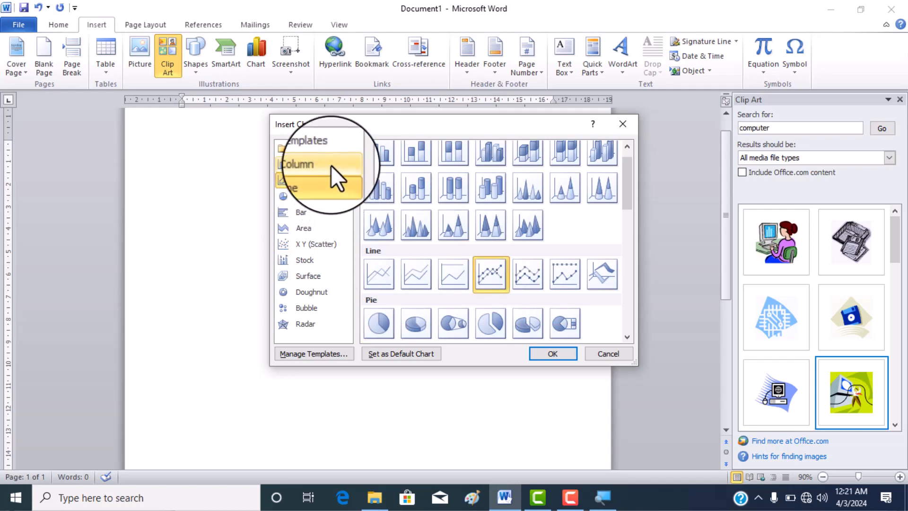
{"action": "left_click", "coordinate": [331, 165]}
{"action": "left_click", "coordinate": [501, 170]}
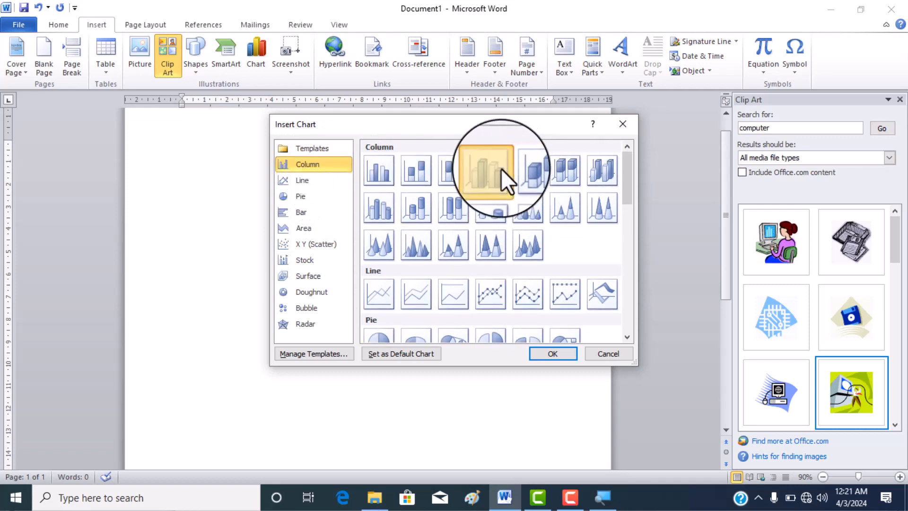
{"action": "left_click", "coordinate": [554, 350]}
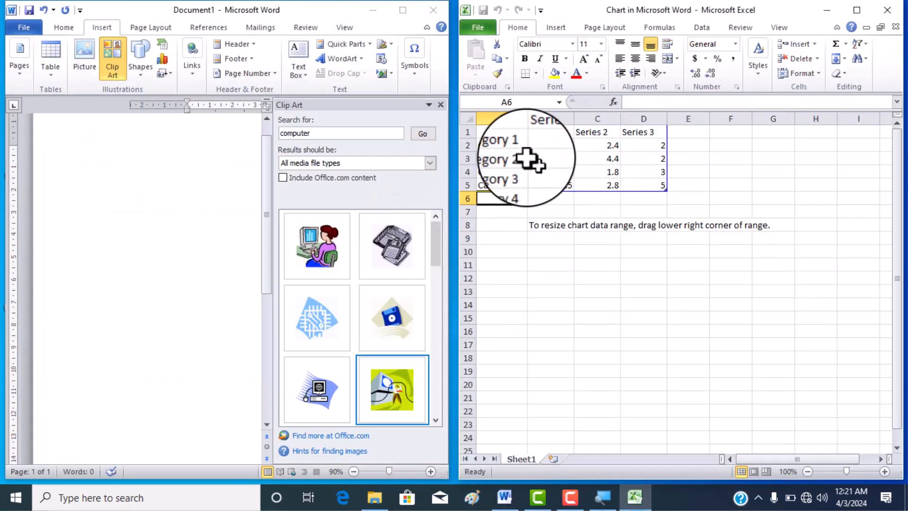
Rename the first category in the chart data to cpu and set its Series 2 value to 5.6.
{"action": "left_click", "coordinate": [516, 145]}
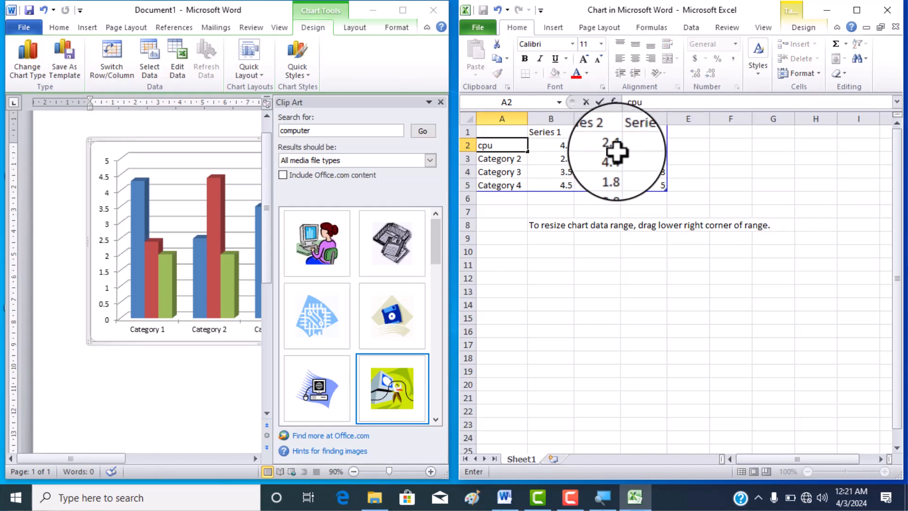
{"action": "left_click", "coordinate": [614, 146]}
{"action": "key", "text": "BackSpace"}
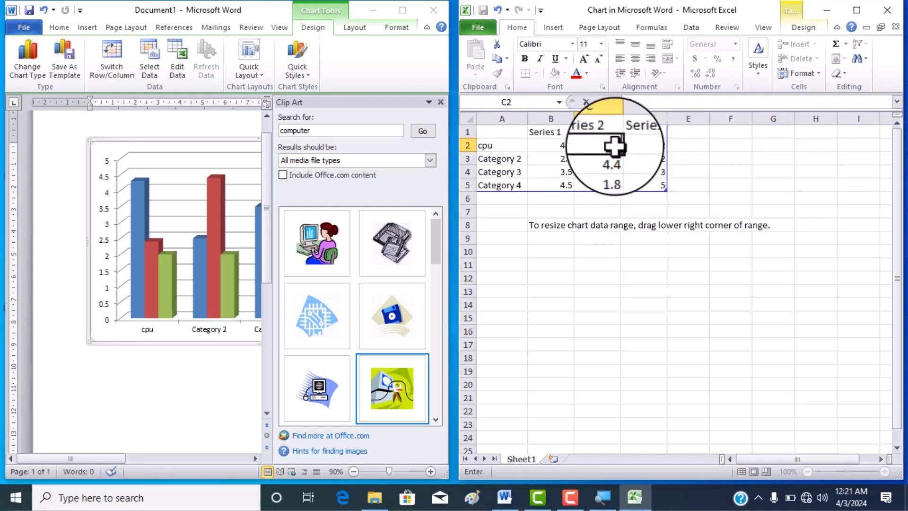
{"action": "type", "text": "5.6"}
Rename the third category in the chart data to computer and enter 9.4 as its Series 2 value.
{"action": "left_click", "coordinate": [510, 173]}
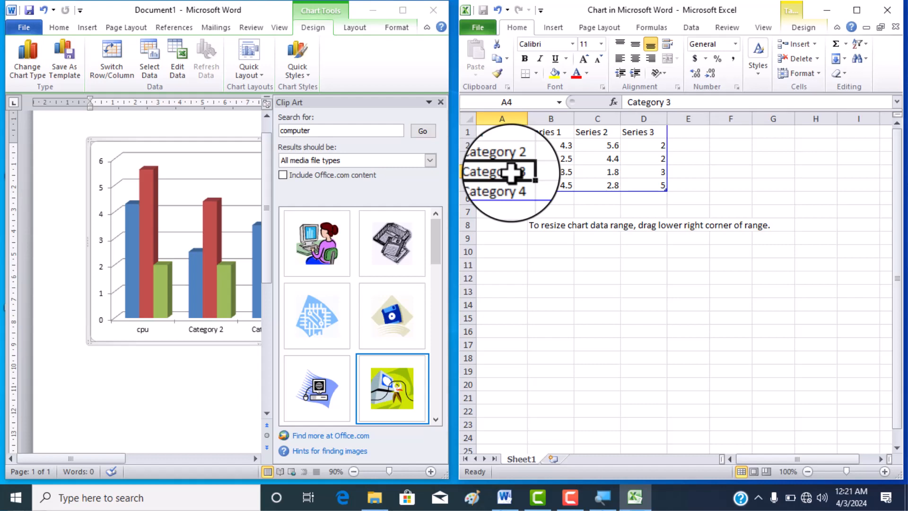
{"action": "type", "text": "computer"}
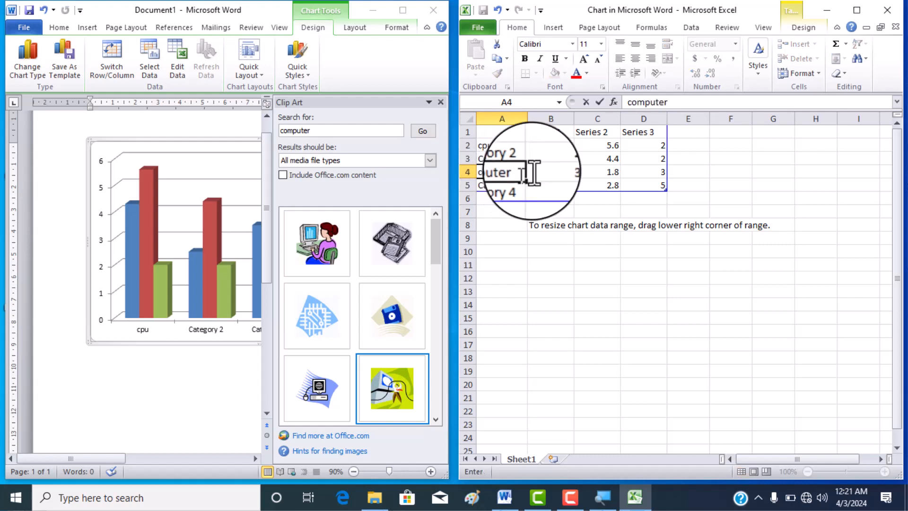
{"action": "left_click", "coordinate": [613, 172]}
{"action": "type", "text": "9"}
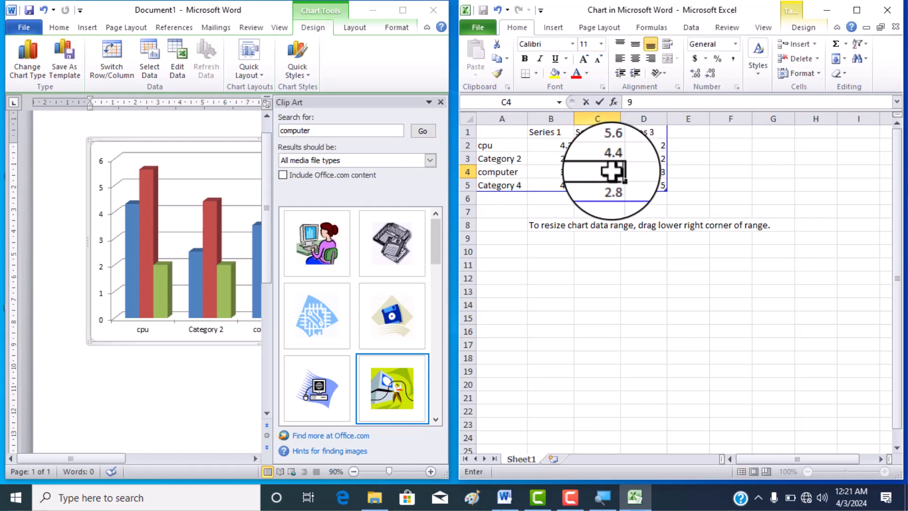
{"action": "type", "text": ".4"}
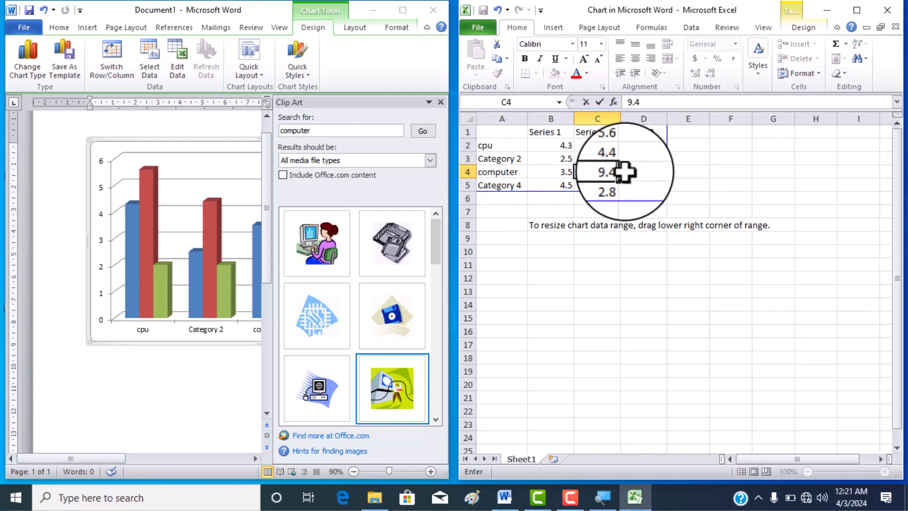
Switch back to the Word document, maximize its window and look over the columns of the whole chart.
{"action": "left_click", "coordinate": [213, 230]}
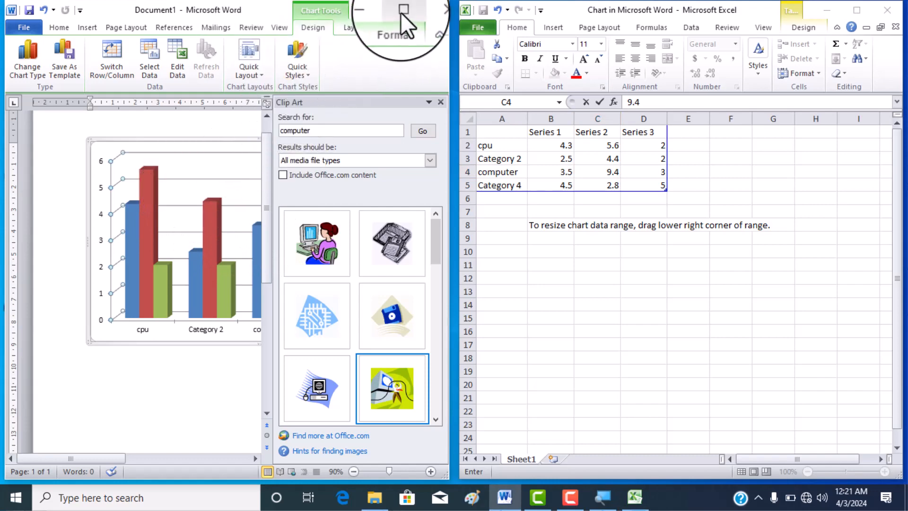
{"action": "left_click", "coordinate": [414, 5]}
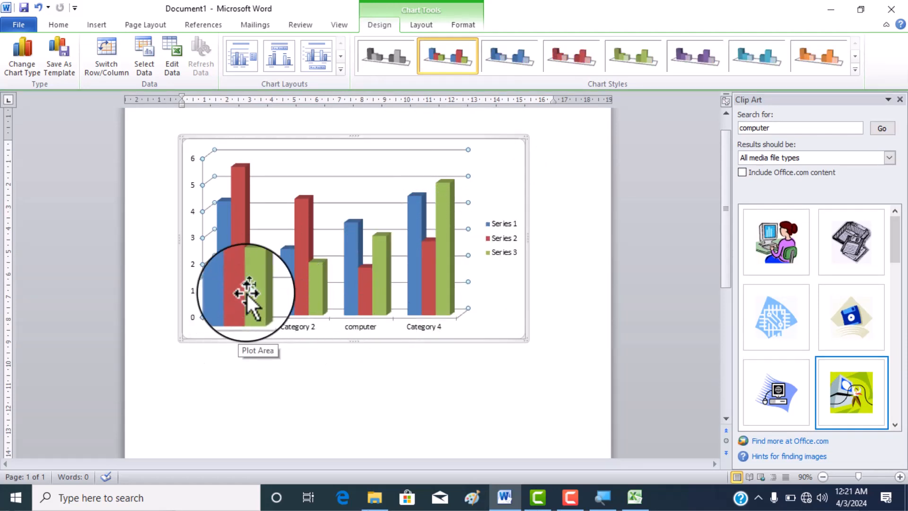
{"action": "mouse_move", "coordinate": [245, 278]}
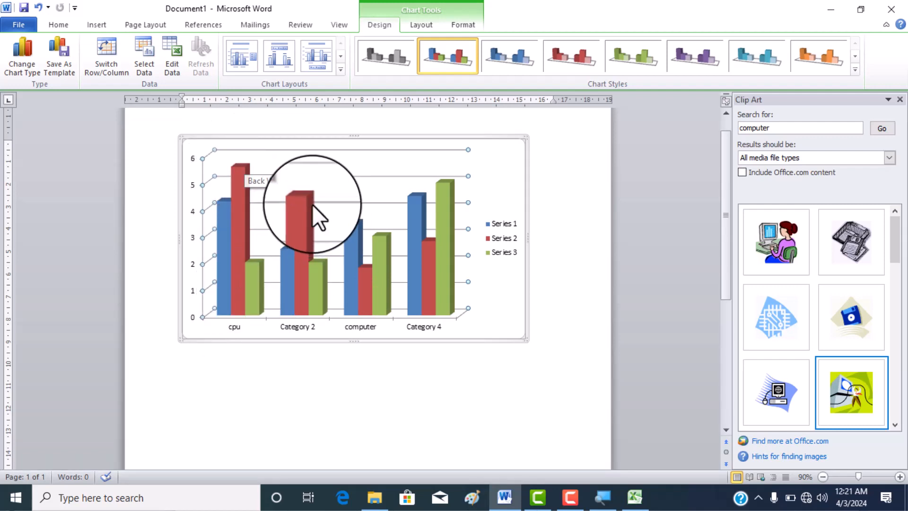
{"action": "mouse_move", "coordinate": [316, 243]}
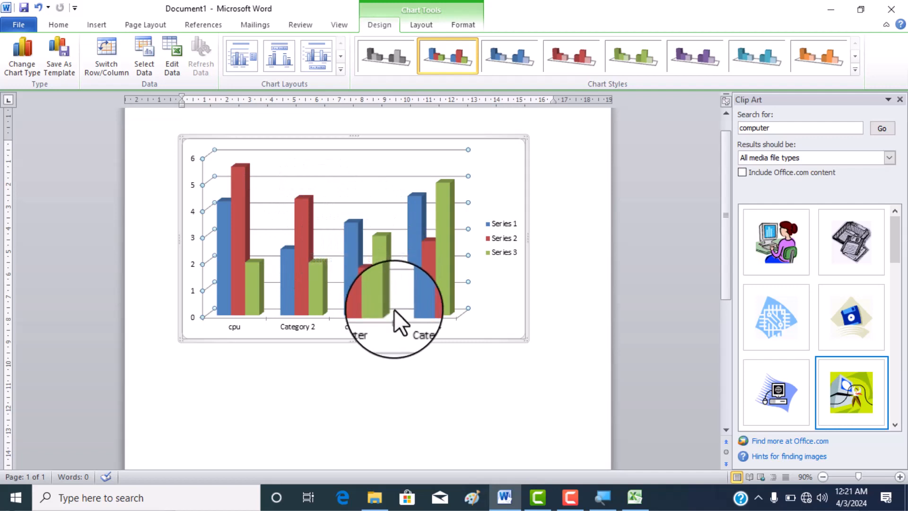
Examine the available chart layouts and the data label and data table options for the chart.
{"action": "left_click", "coordinate": [340, 69]}
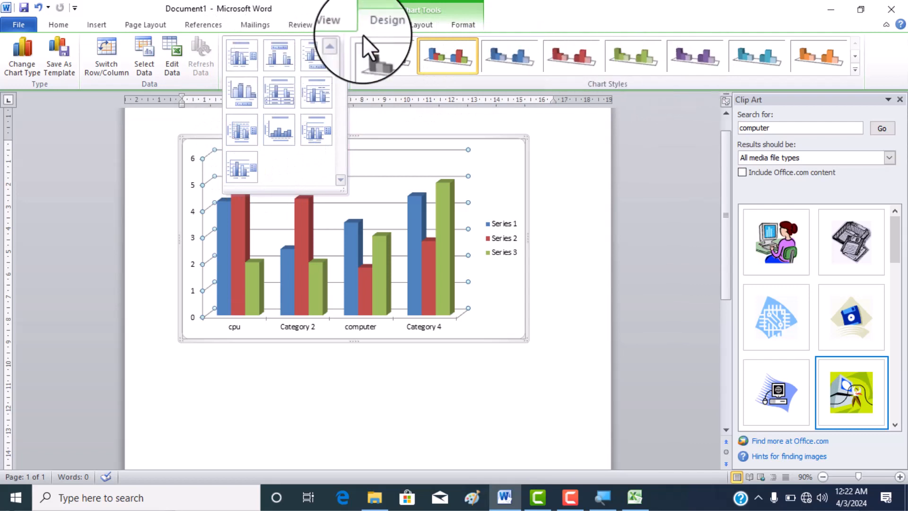
{"action": "left_click", "coordinate": [395, 30]}
{"action": "left_click", "coordinate": [415, 27]}
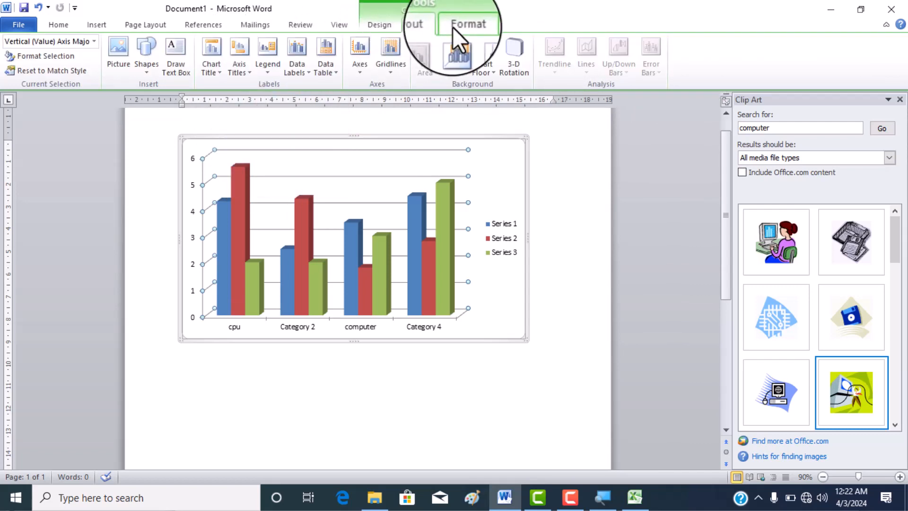
{"action": "left_click", "coordinate": [453, 27]}
{"action": "left_click", "coordinate": [419, 30]}
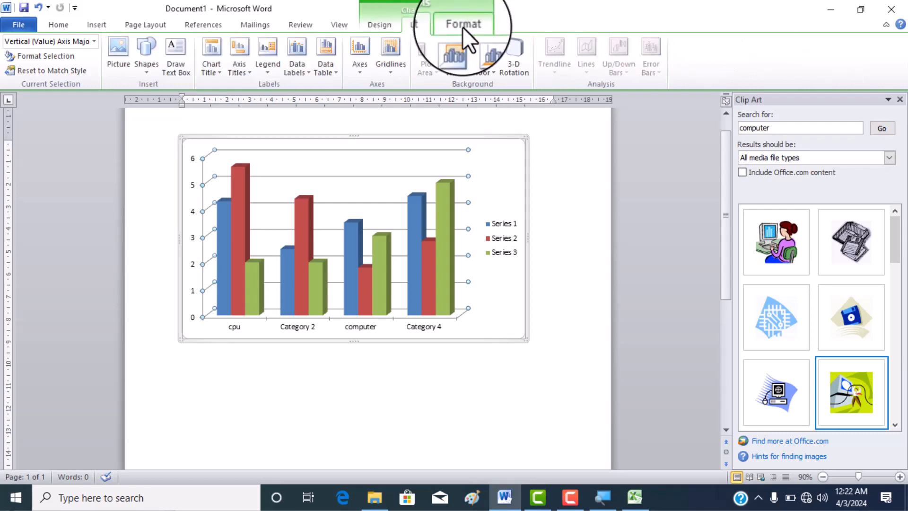
{"action": "left_click", "coordinate": [463, 27]}
{"action": "left_click", "coordinate": [411, 26]}
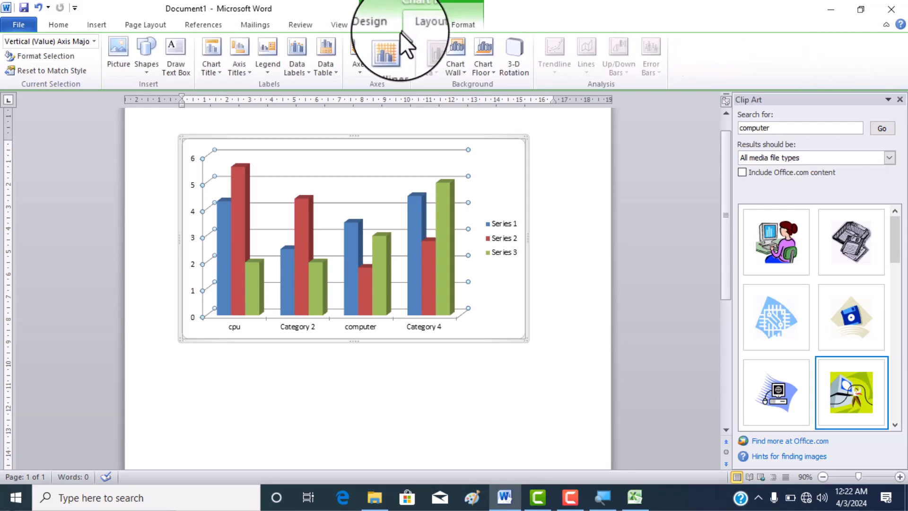
{"action": "left_click", "coordinate": [310, 72]}
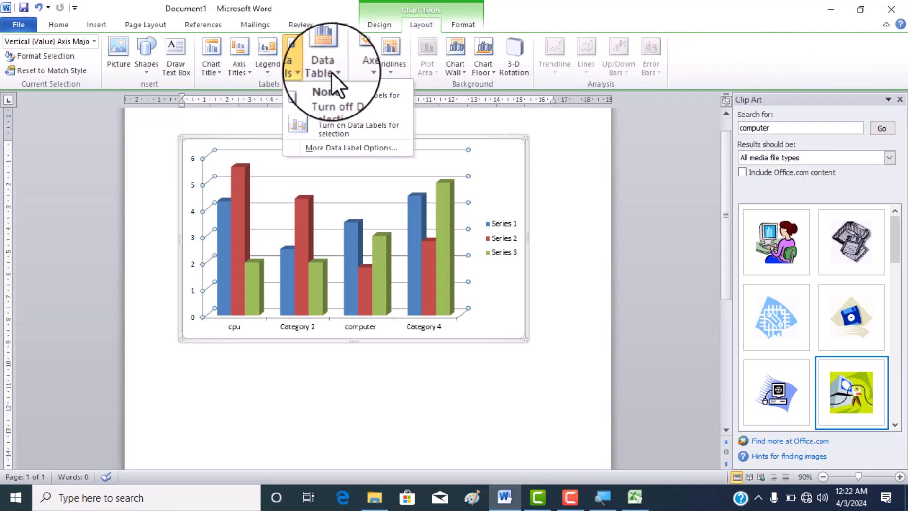
{"action": "left_click", "coordinate": [332, 72]}
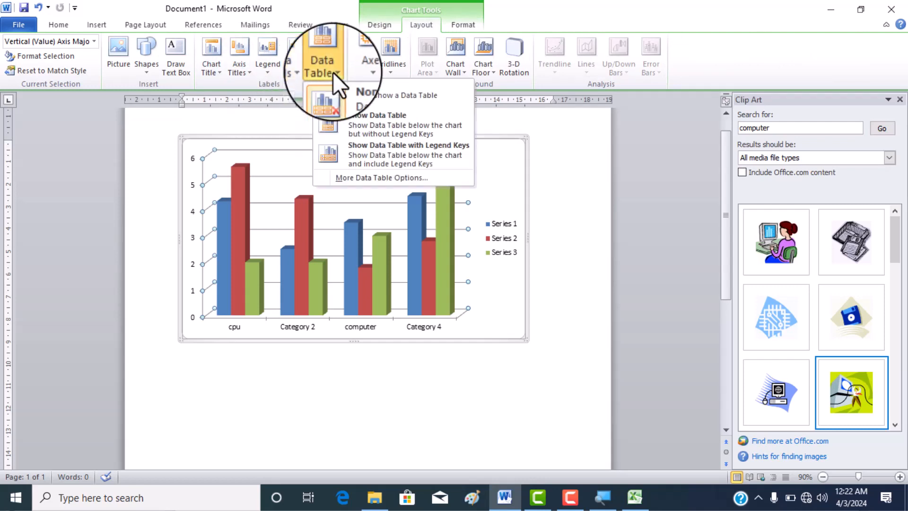
Try the chart layout with chart and axis titles, and replace it with the last layout in the gallery.
{"action": "left_click", "coordinate": [386, 26]}
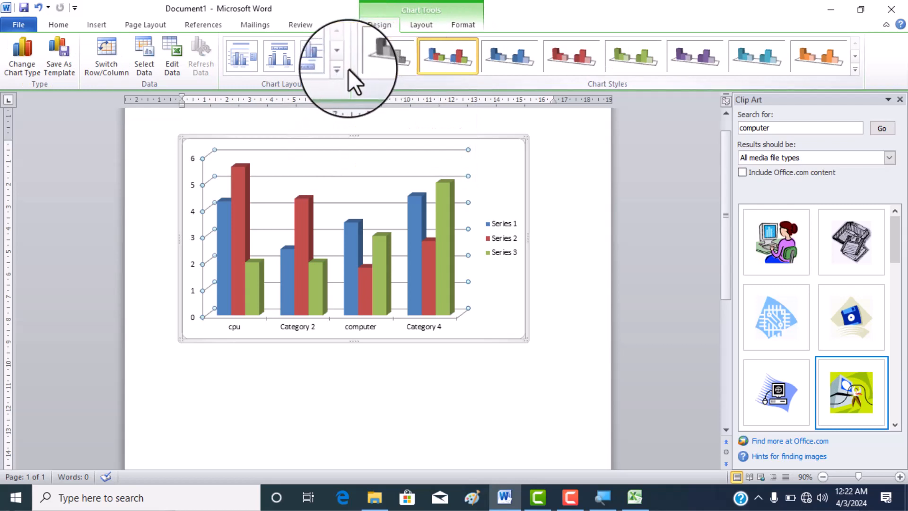
{"action": "left_click", "coordinate": [341, 69]}
{"action": "left_click", "coordinate": [305, 135]}
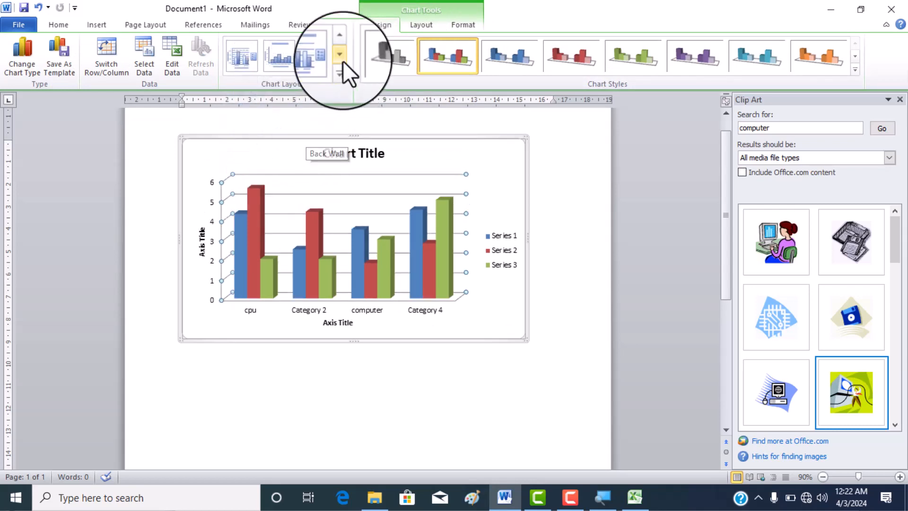
{"action": "left_click", "coordinate": [341, 70]}
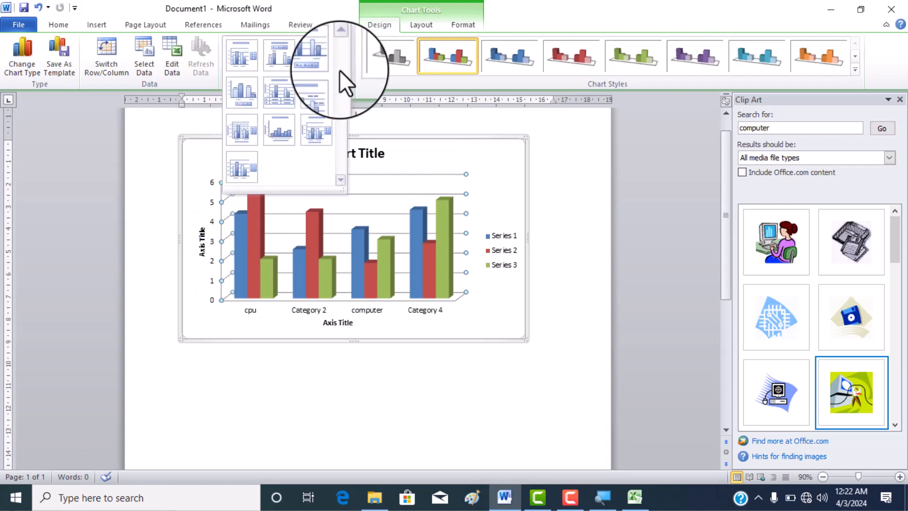
{"action": "left_click", "coordinate": [249, 163]}
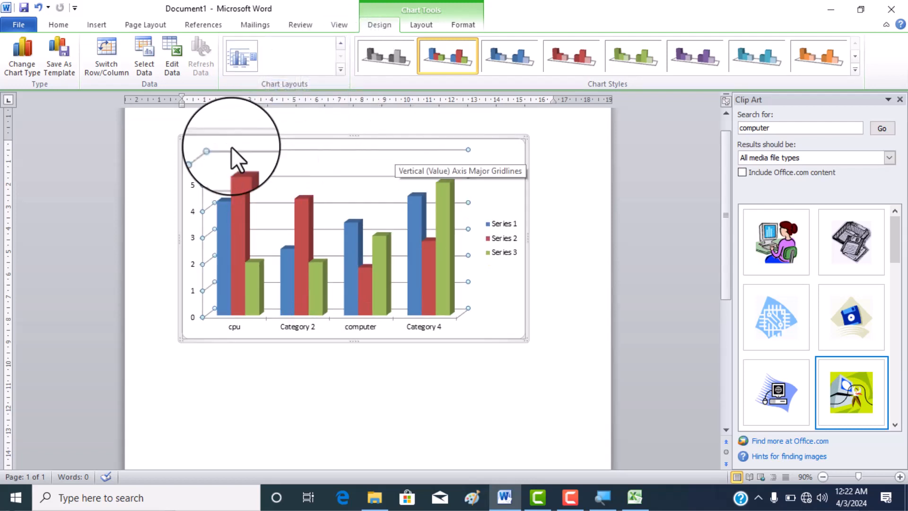
Reopen the chart's data sheet and close it, and delete the major gridlines from the chart.
{"action": "left_click", "coordinate": [176, 64]}
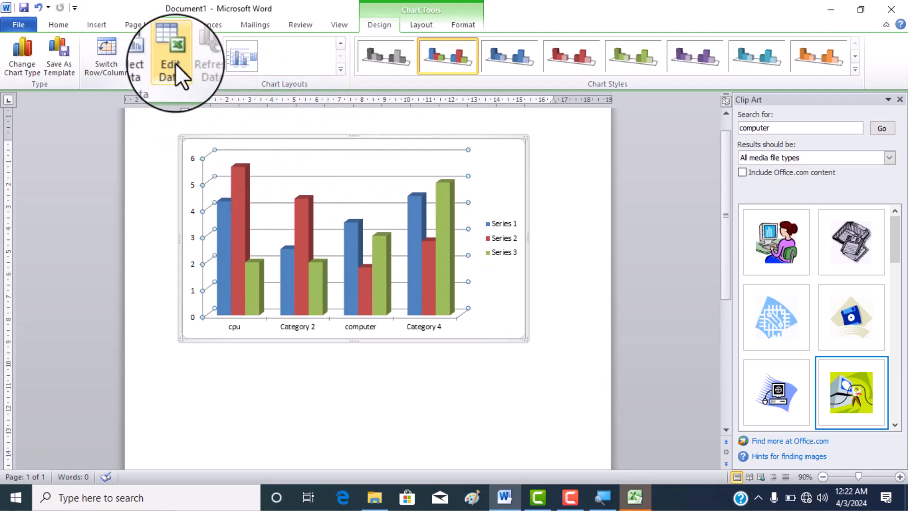
{"action": "type", "text": "9.4"}
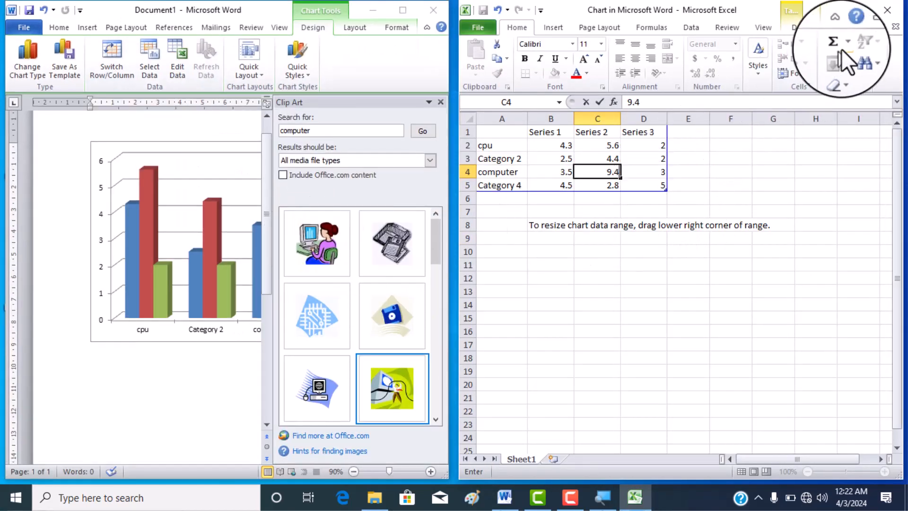
{"action": "left_click", "coordinate": [888, 10]}
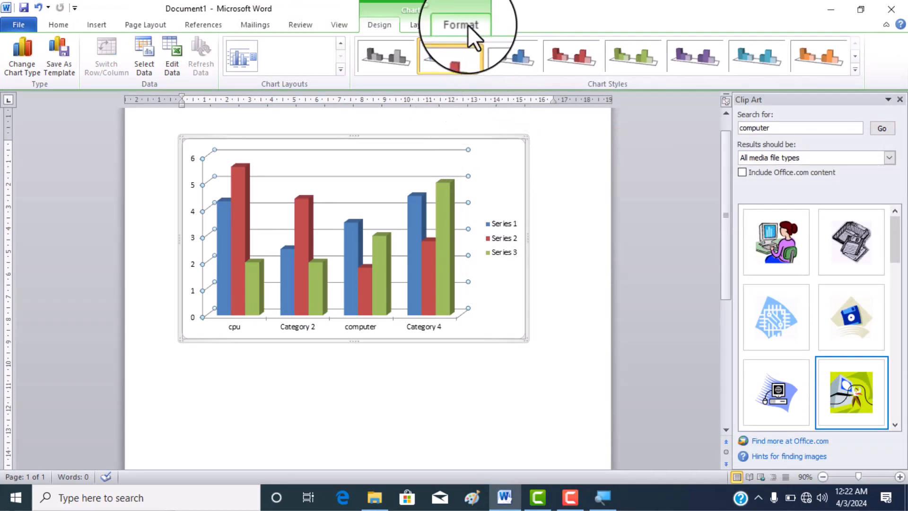
{"action": "key", "text": "Delete"}
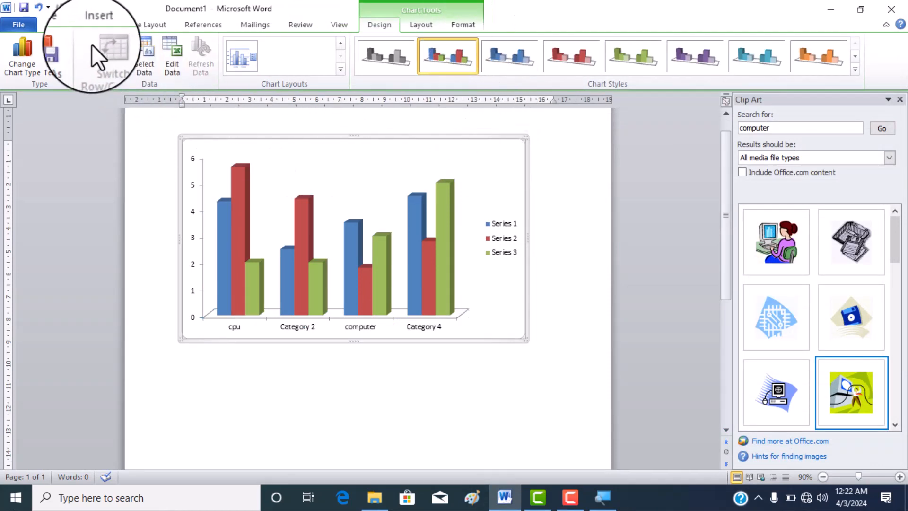
Insert a screen clipping of the desktop's upper-left part, down to the Recycle Bin icon, into the chart and check its text-wrapping options.
{"action": "left_click", "coordinate": [98, 24]}
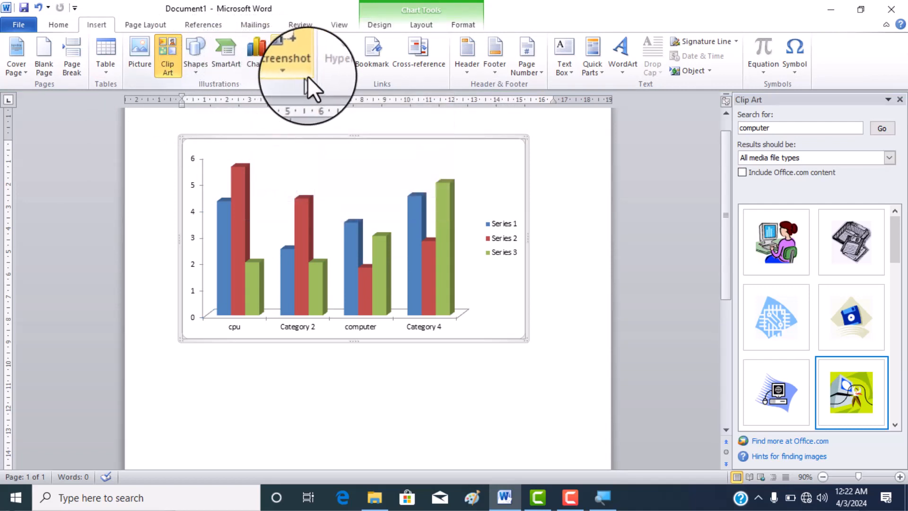
{"action": "left_click", "coordinate": [295, 56]}
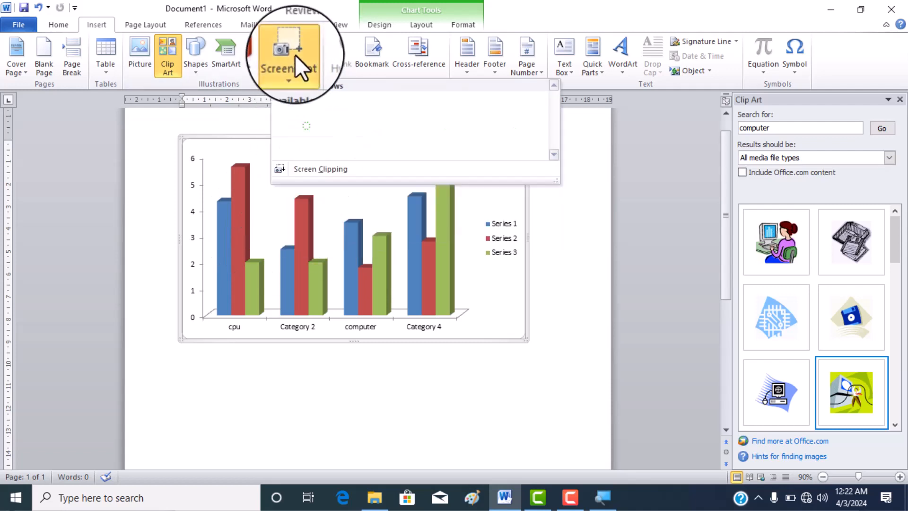
{"action": "left_click", "coordinate": [313, 171]}
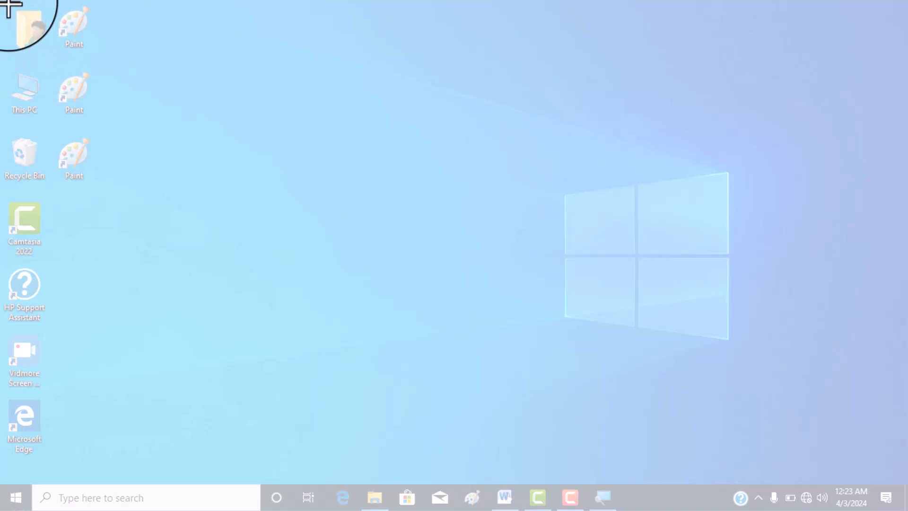
{"action": "left_click_drag", "start_coordinate": [9, 1], "coordinate": [490, 191]}
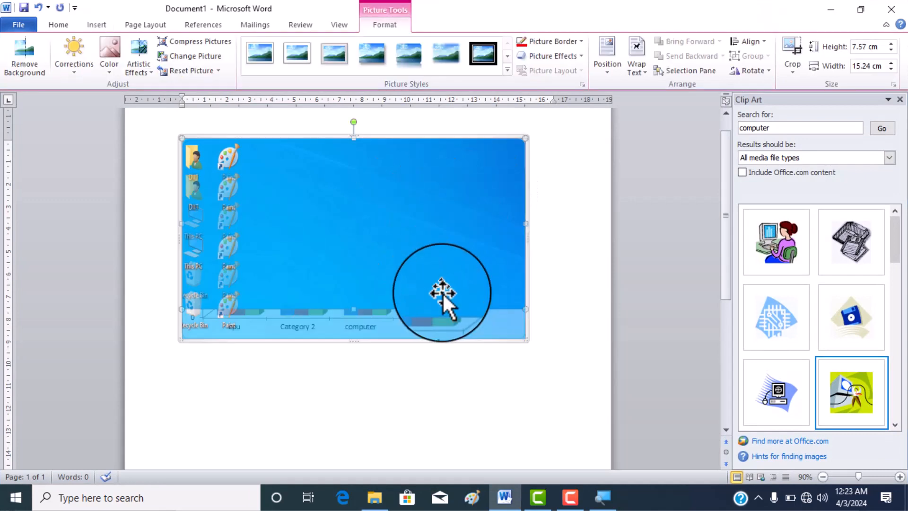
{"action": "left_click", "coordinate": [636, 66]}
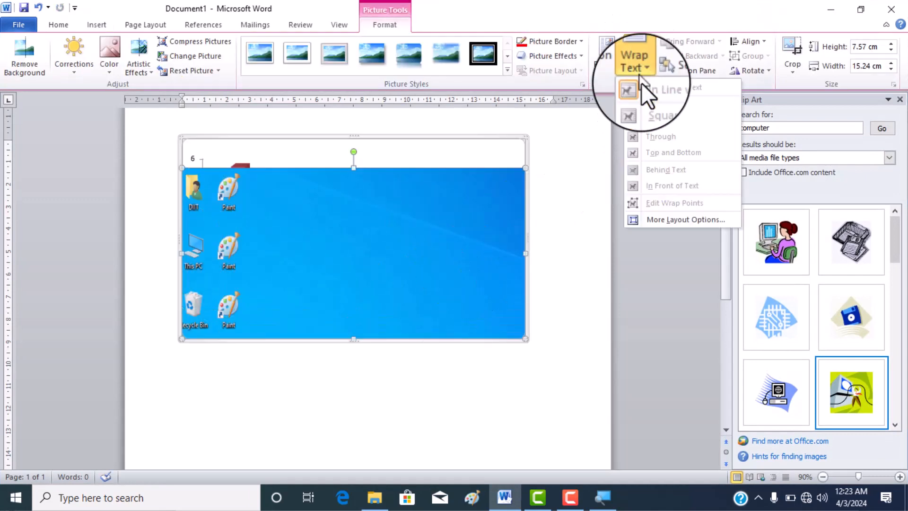
{"action": "left_click", "coordinate": [481, 220]}
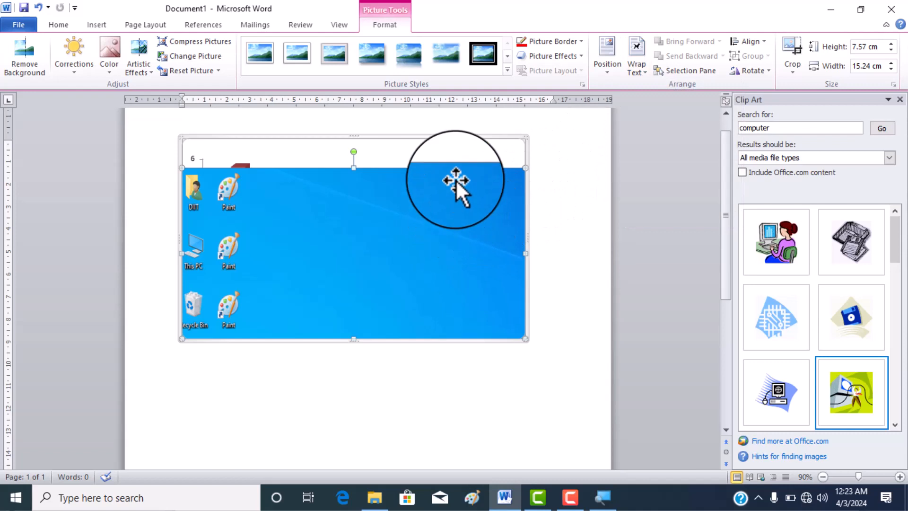
Open the advanced layout options for the desktop clipping in the chart and close them without changes.
{"action": "left_click", "coordinate": [581, 218]}
{"action": "left_click", "coordinate": [467, 239]}
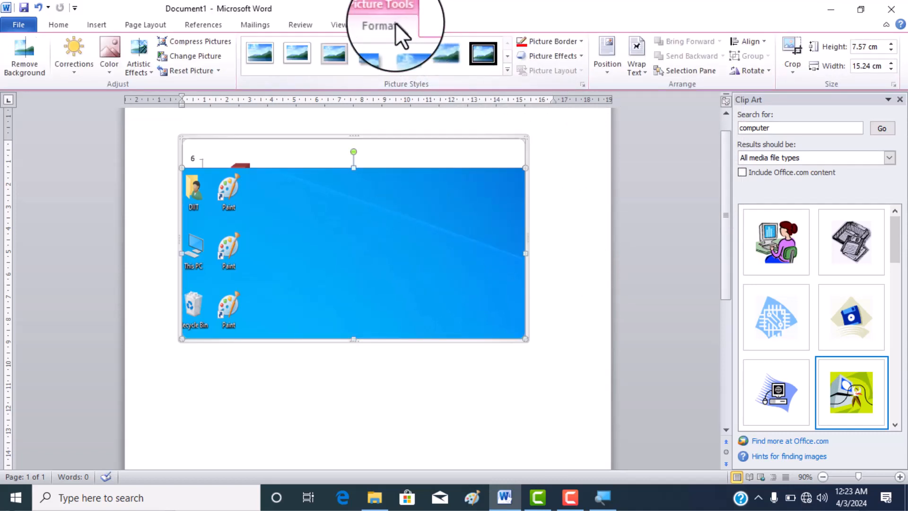
{"action": "left_click", "coordinate": [639, 59]}
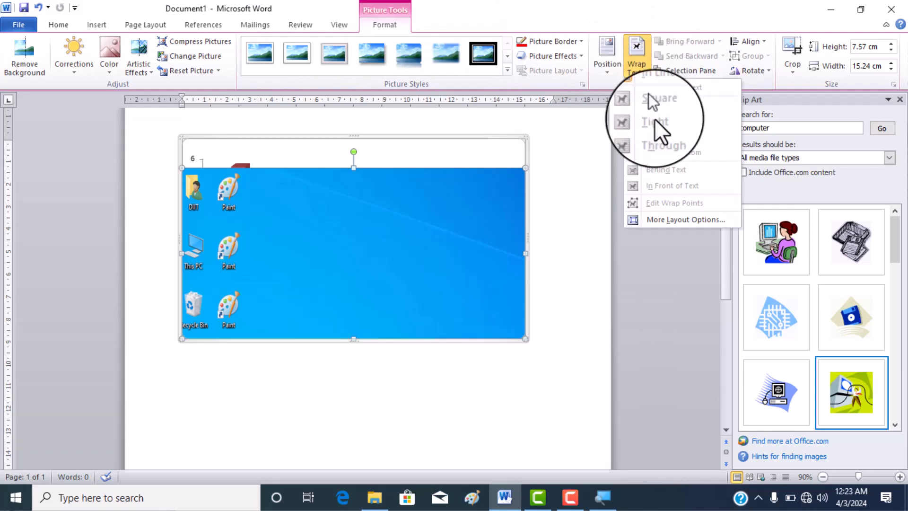
{"action": "left_click", "coordinate": [665, 220]}
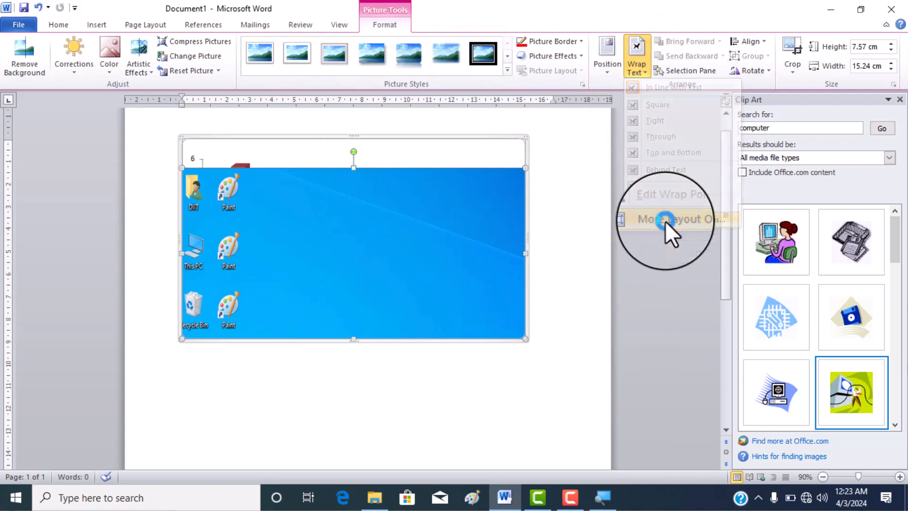
{"action": "left_click", "coordinate": [556, 92]}
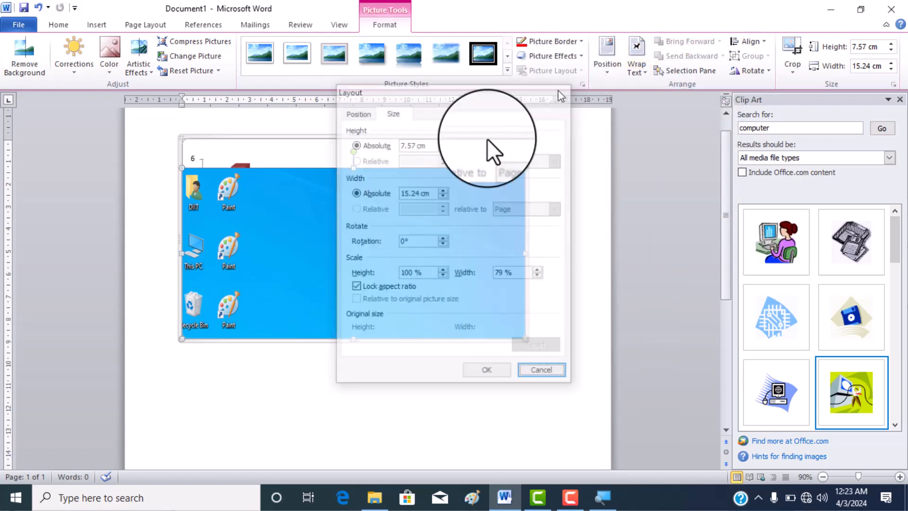
Try to reposition the desktop clipping inside the chart, and deselect it.
{"action": "left_click_drag", "start_coordinate": [357, 220], "coordinate": [362, 191]}
{"action": "left_click_drag", "start_coordinate": [363, 192], "coordinate": [372, 223]}
{"action": "left_click_drag", "start_coordinate": [536, 283], "coordinate": [473, 256]}
{"action": "left_click", "coordinate": [558, 246]}
{"action": "scroll", "coordinate": [473, 313], "scroll_direction": "down", "scroll_amount": 2}
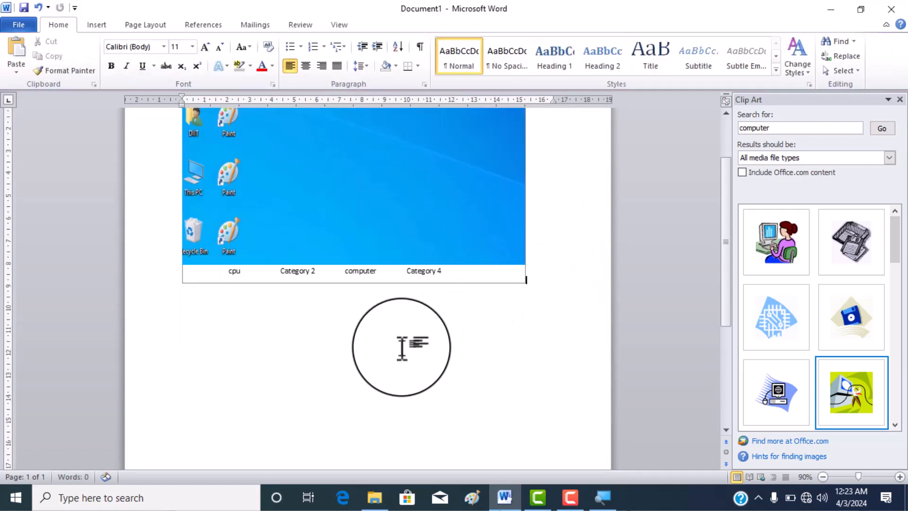
{"action": "left_click", "coordinate": [98, 25]}
{"action": "left_click", "coordinate": [292, 55]}
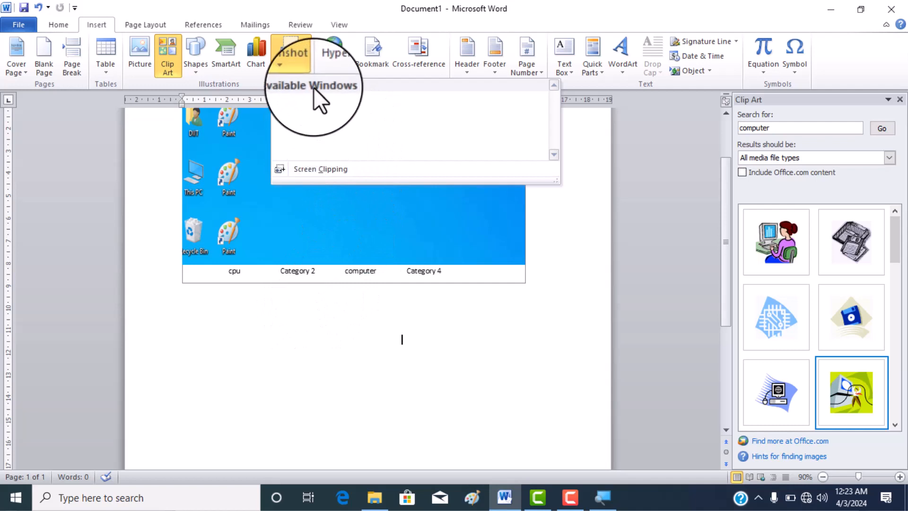
{"action": "scroll", "coordinate": [445, 313], "scroll_direction": "down", "scroll_amount": 1}
{"action": "scroll", "coordinate": [444, 314], "scroll_direction": "down", "scroll_amount": 5}
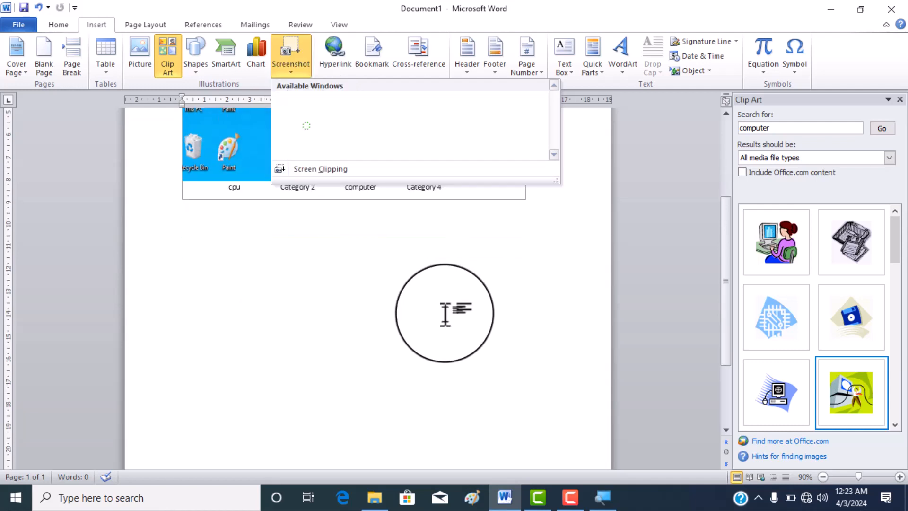
{"action": "left_click", "coordinate": [331, 171]}
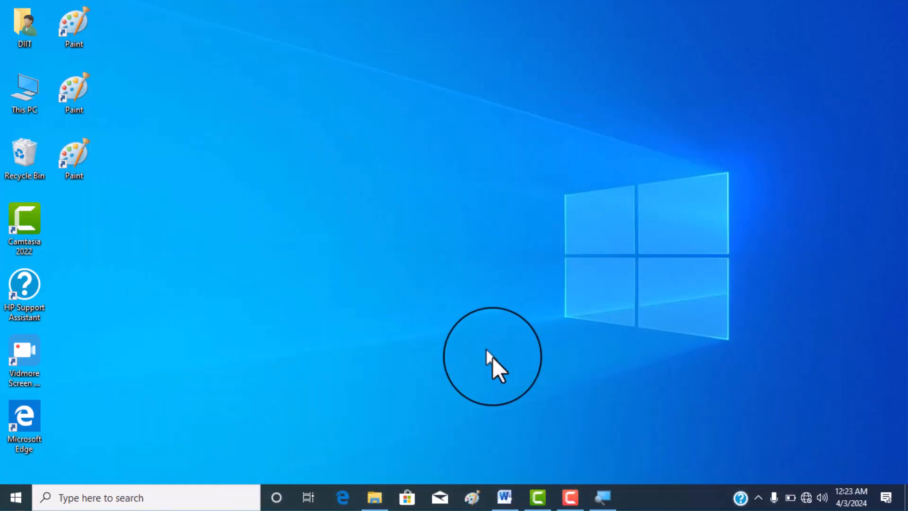
{"action": "mouse_move", "coordinate": [498, 487]}
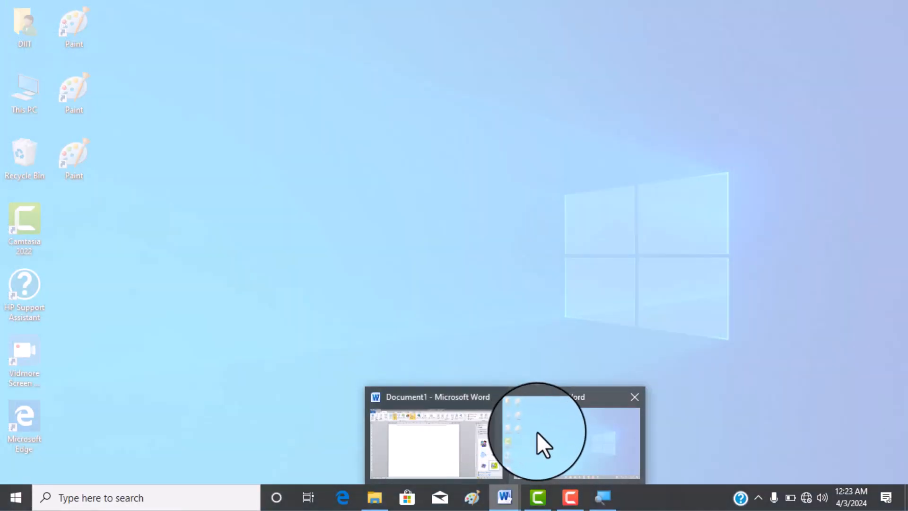
{"action": "left_click", "coordinate": [538, 433]}
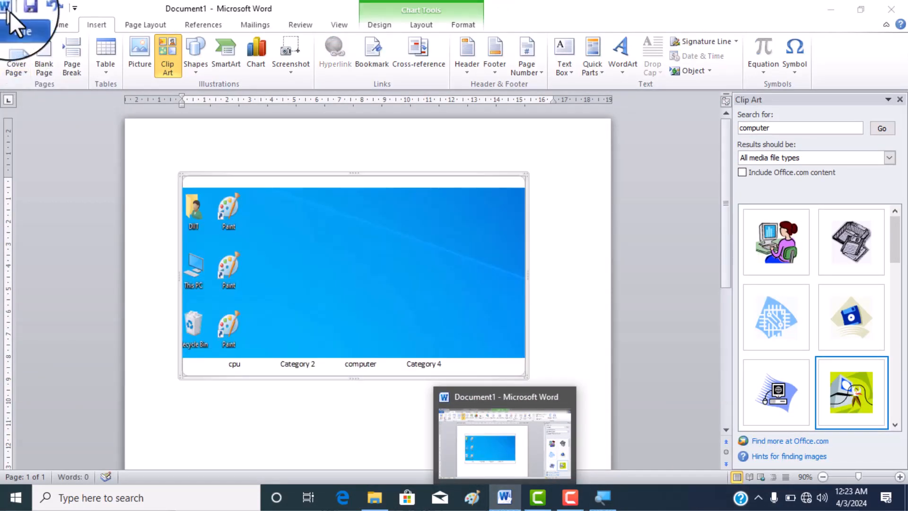
Delete the desktop clipping from the chart, and delete the chart itself.
{"action": "left_click_drag", "start_coordinate": [305, 261], "coordinate": [326, 287]}
{"action": "key", "text": "Delete"}
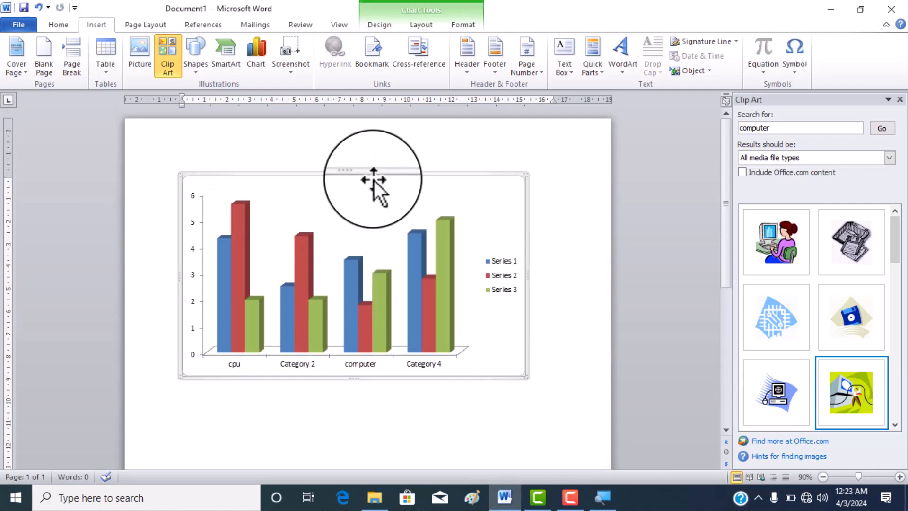
{"action": "key", "text": "Delete"}
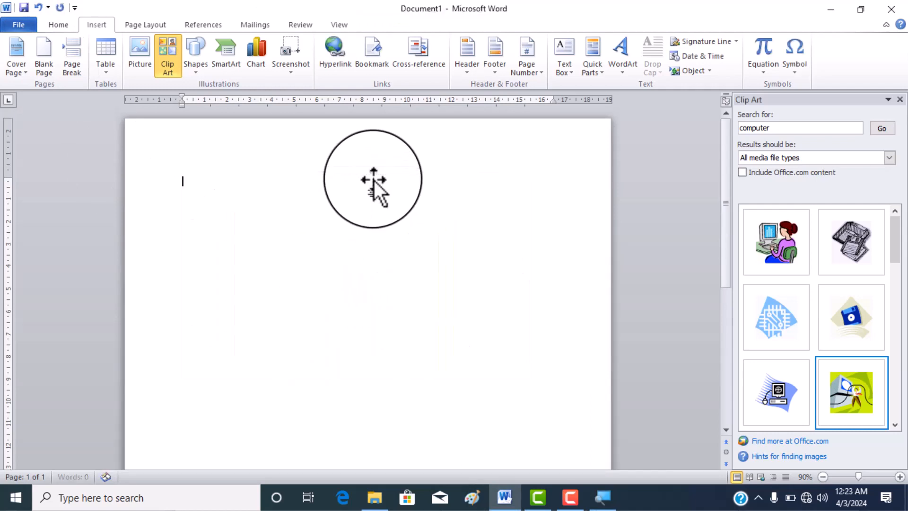
Insert a screen clipping of the desktop's upper-left area, covering the icons down to the Recycle Bin, into the empty page.
{"action": "left_click", "coordinate": [292, 67]}
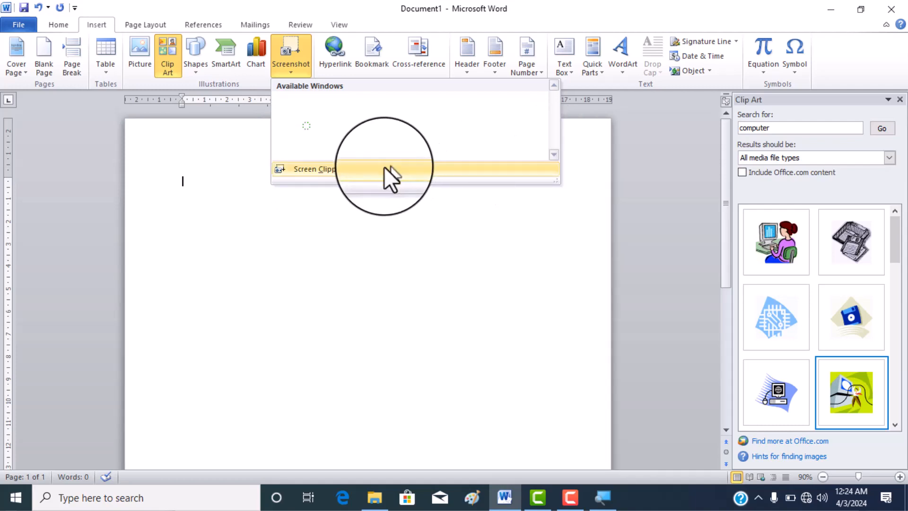
{"action": "left_click", "coordinate": [334, 170]}
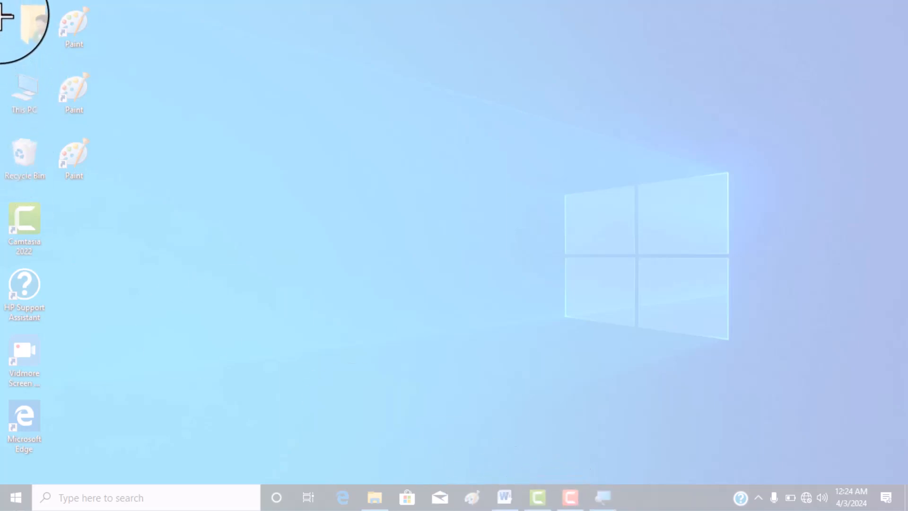
{"action": "left_click_drag", "start_coordinate": [4, 7], "coordinate": [454, 193]}
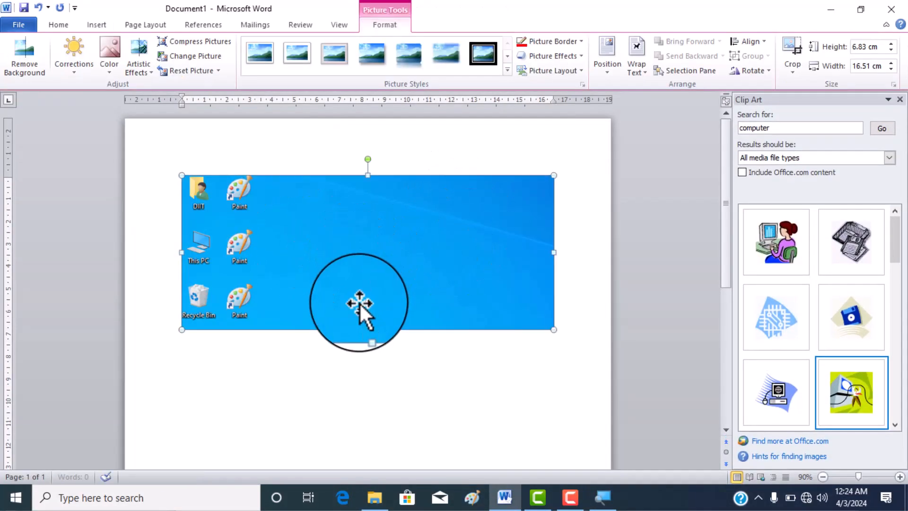
Set the desktop clipping's text wrapping to Through and move it up toward the page's top edge.
{"action": "left_click", "coordinate": [637, 64]}
{"action": "left_click", "coordinate": [671, 137]}
{"action": "left_click_drag", "start_coordinate": [513, 227], "coordinate": [460, 205]}
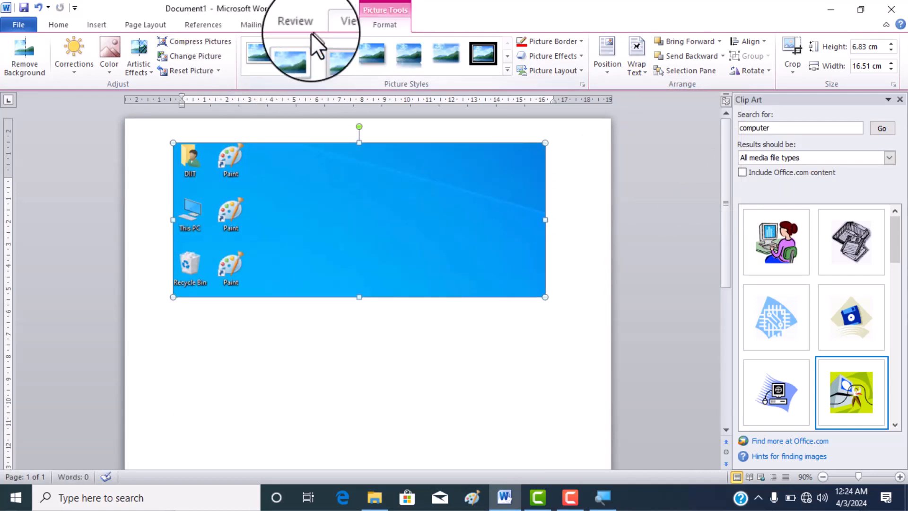
Insert a screen clipping of the Word window's ribbon and upper page below the desktop clipping, and maximize the Word window.
{"action": "left_click", "coordinate": [421, 400]}
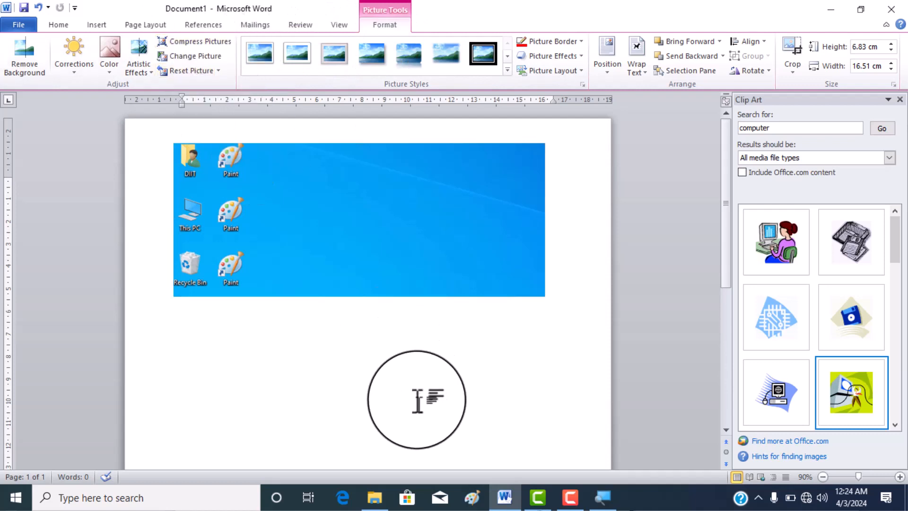
{"action": "left_click", "coordinate": [97, 24]}
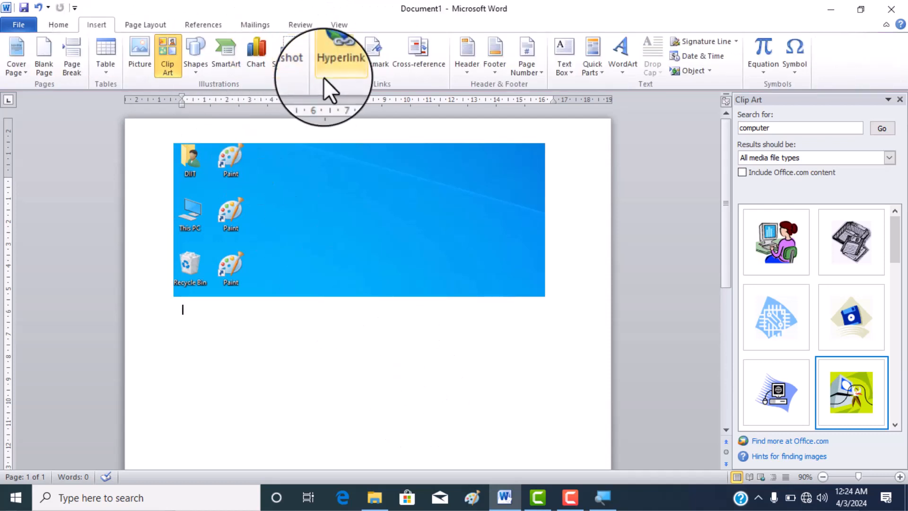
{"action": "left_click", "coordinate": [284, 62]}
{"action": "left_click", "coordinate": [322, 170]}
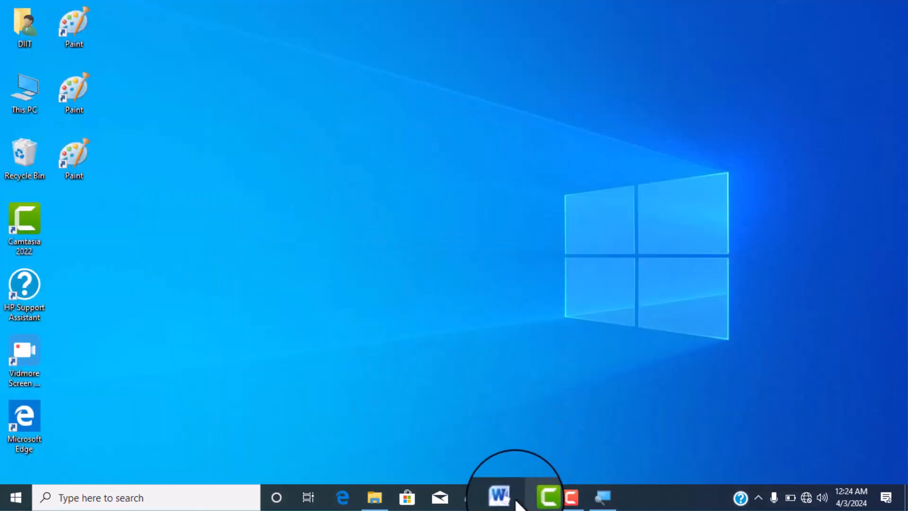
{"action": "left_click", "coordinate": [517, 502]}
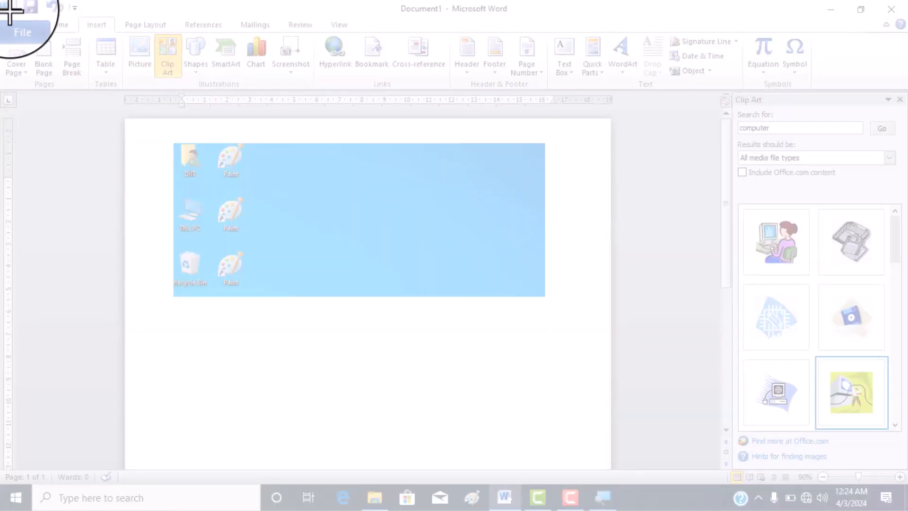
{"action": "left_click_drag", "start_coordinate": [11, 10], "coordinate": [645, 318]}
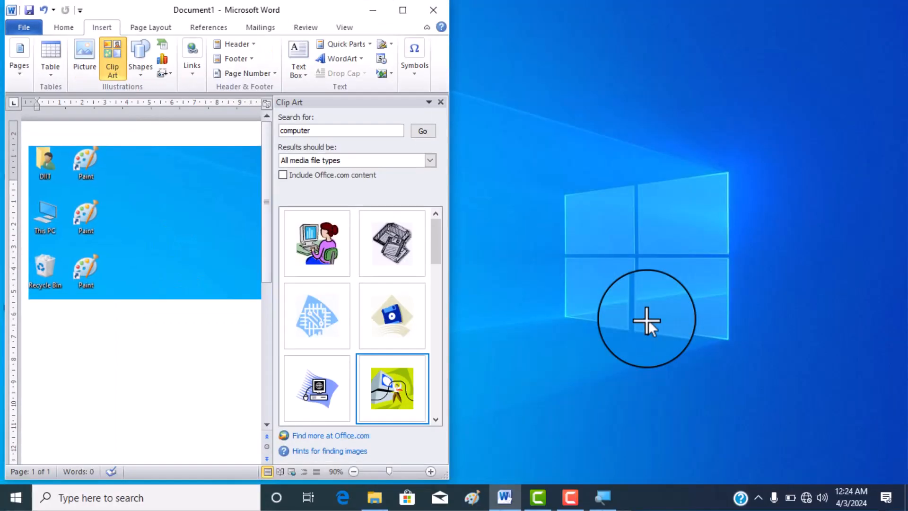
{"action": "left_click", "coordinate": [402, 10]}
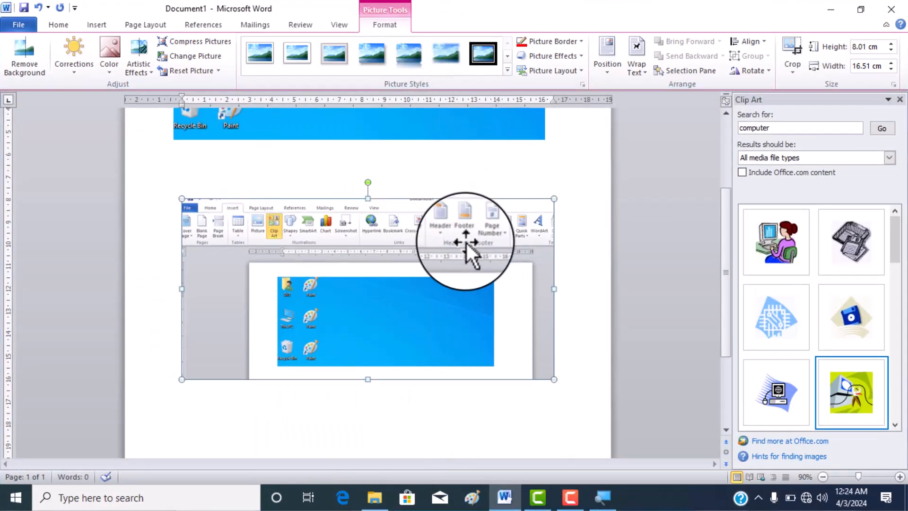
Set the Word window clipping's text wrapping to Through and move it up over the desktop clipping's lower edge.
{"action": "scroll", "coordinate": [467, 243], "scroll_direction": "up", "scroll_amount": 4}
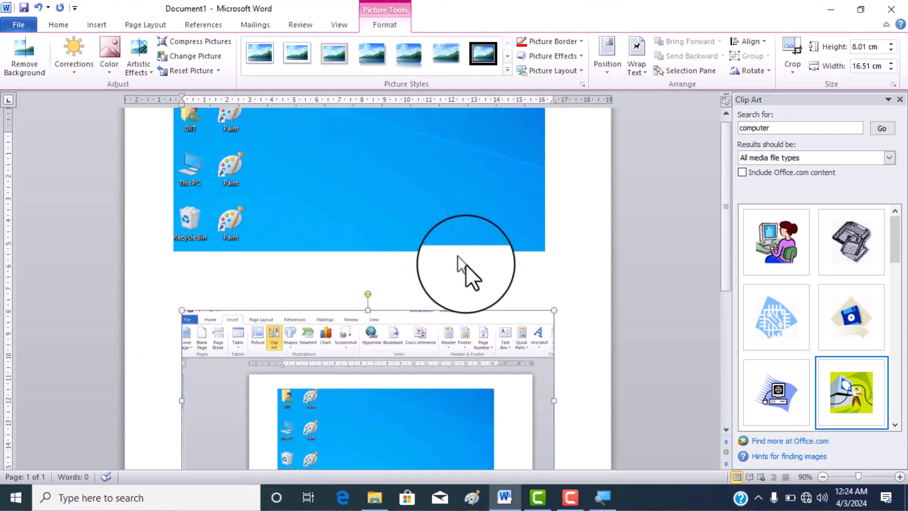
{"action": "scroll", "coordinate": [467, 265], "scroll_direction": "down", "scroll_amount": 3}
{"action": "left_click_drag", "start_coordinate": [461, 271], "coordinate": [464, 243]}
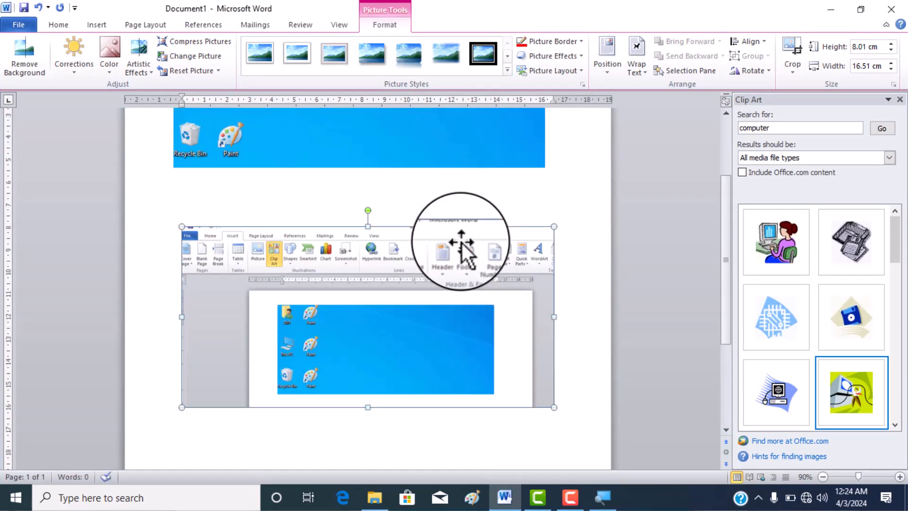
{"action": "left_click", "coordinate": [637, 59]}
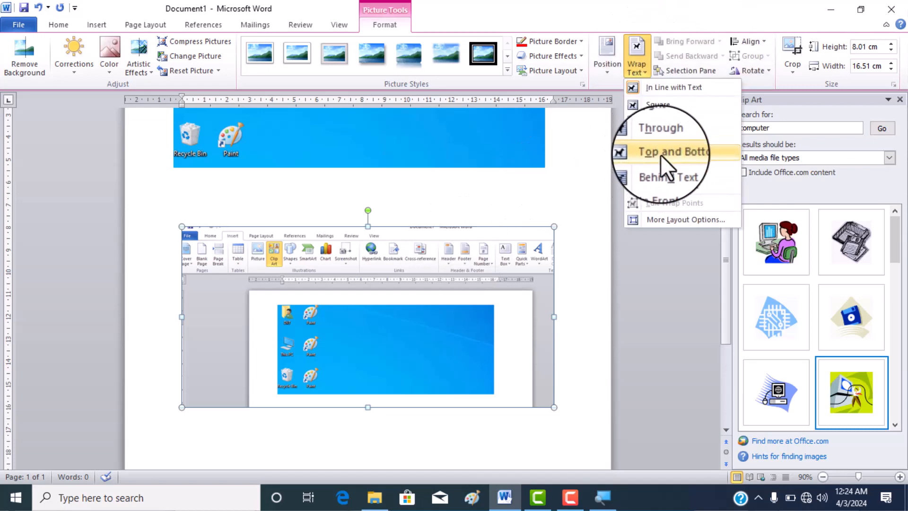
{"action": "left_click", "coordinate": [666, 140]}
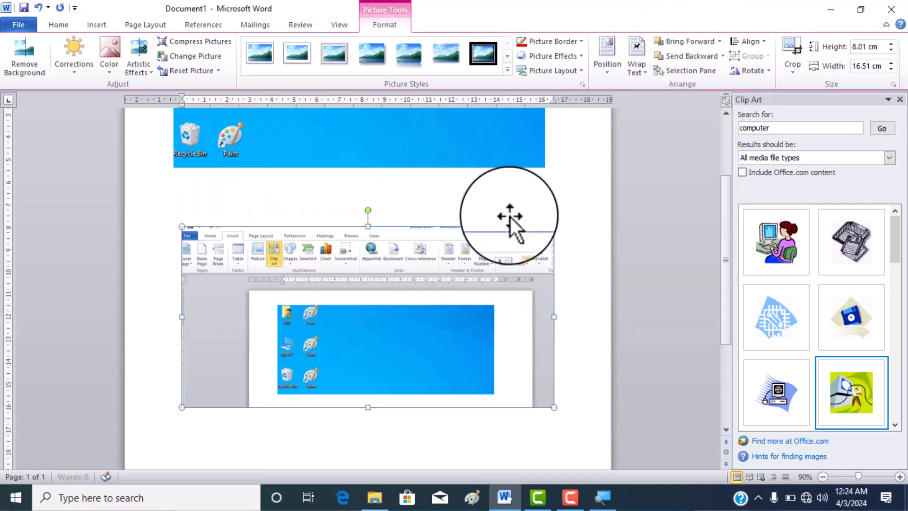
{"action": "mouse_move", "coordinate": [510, 217]}
{"action": "left_mouse_down"}
{"action": "mouse_move", "coordinate": [506, 272]}
{"action": "mouse_move", "coordinate": [510, 222]}
{"action": "left_mouse_up"}
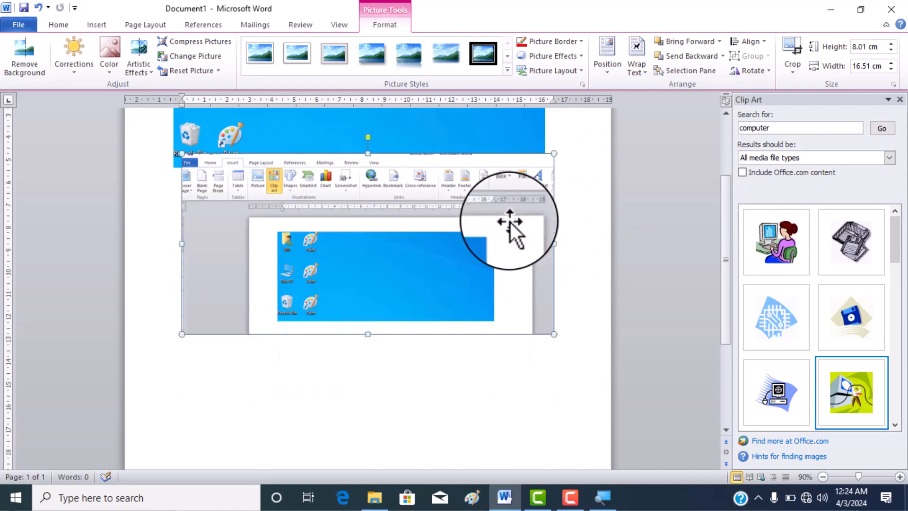
Delete the Word window clipping and return to the insertion commands.
{"action": "key", "text": "Delete"}
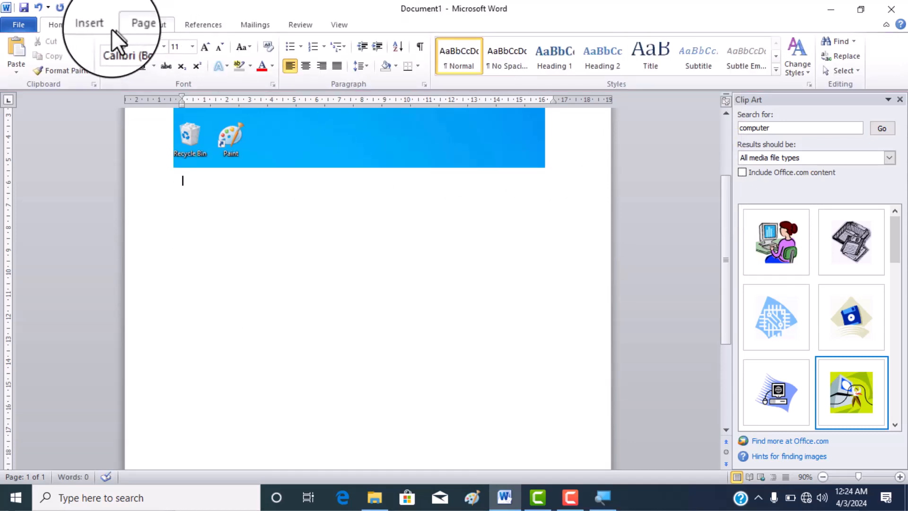
{"action": "left_click", "coordinate": [90, 24]}
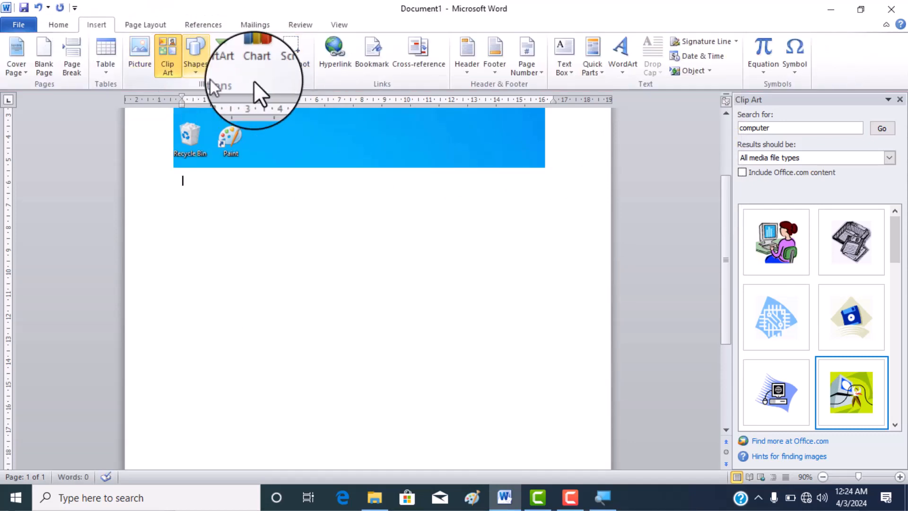